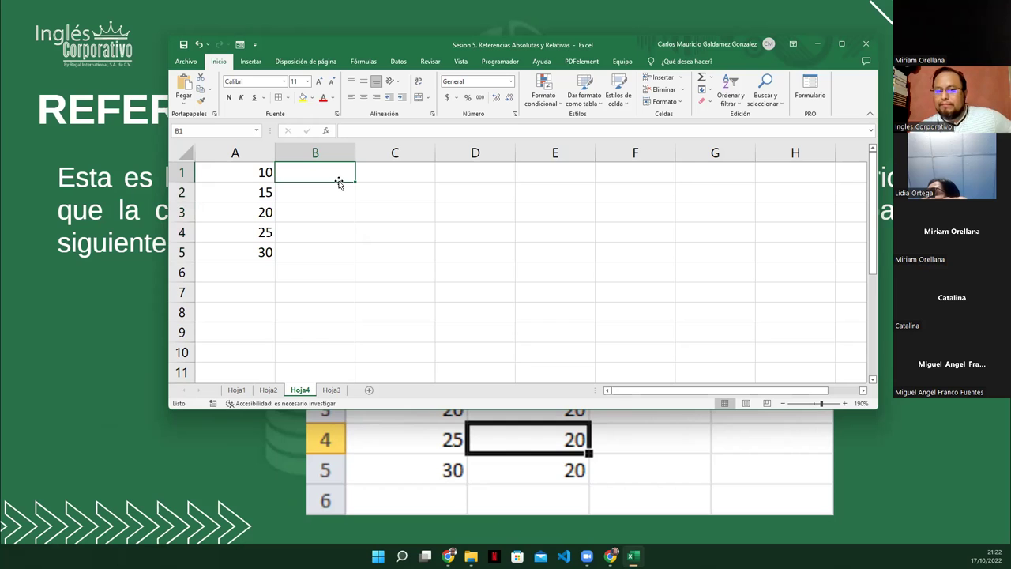
# - Write the formula =A1*2 in cell B1
pyautogui.write('=a')
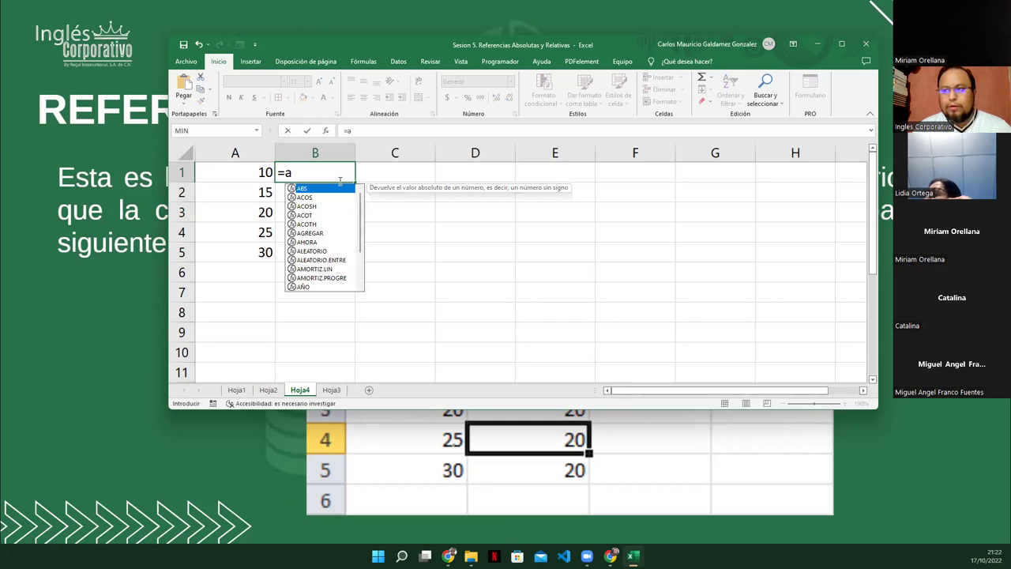
pyautogui.press('BackSpace')
pyautogui.write('a')
pyautogui.press('BackSpace')
pyautogui.write('A1*')
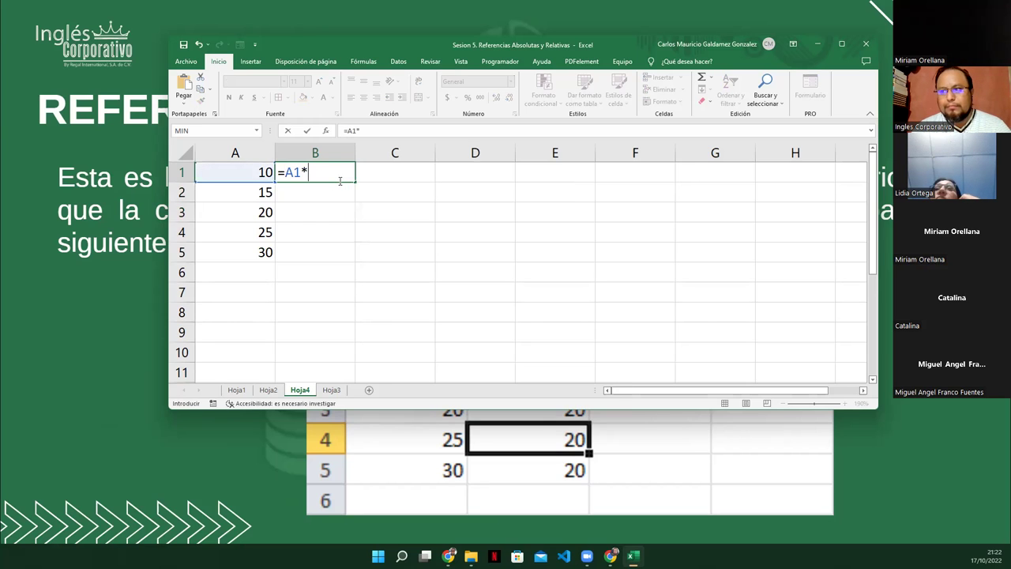
pyautogui.write('2')
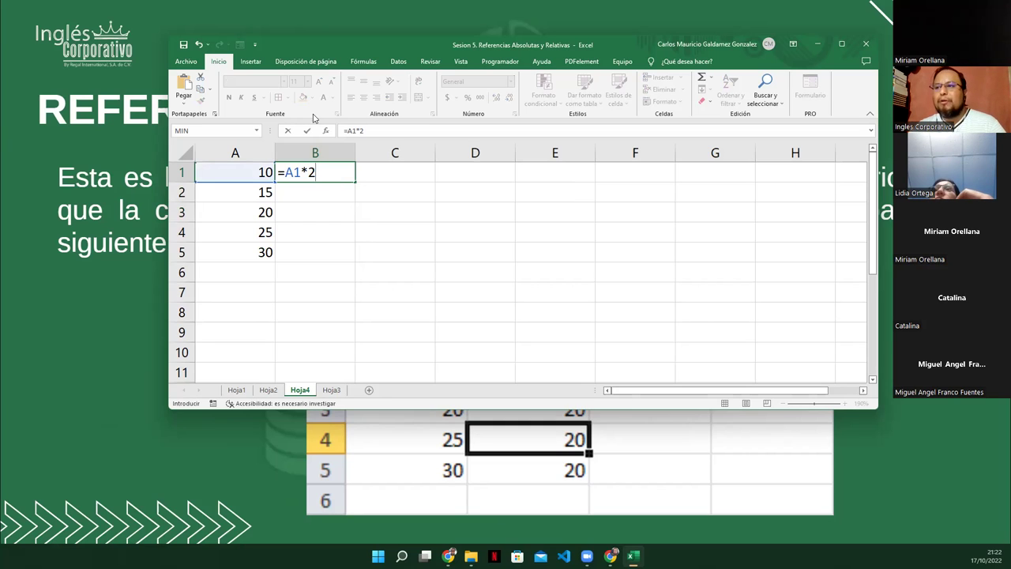
# - Make the A1 reference in B1's formula absolute and confirm the formula as =$A$1*2
pyautogui.moveTo(285, 173); pyautogui.dragTo(292, 174)
pyautogui.click(293, 175)
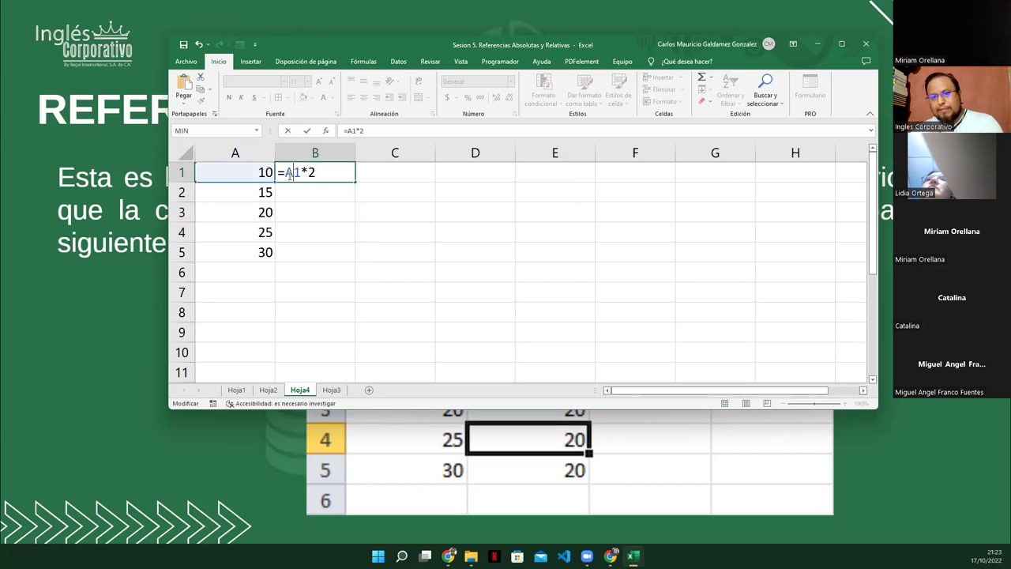
pyautogui.press('Left')
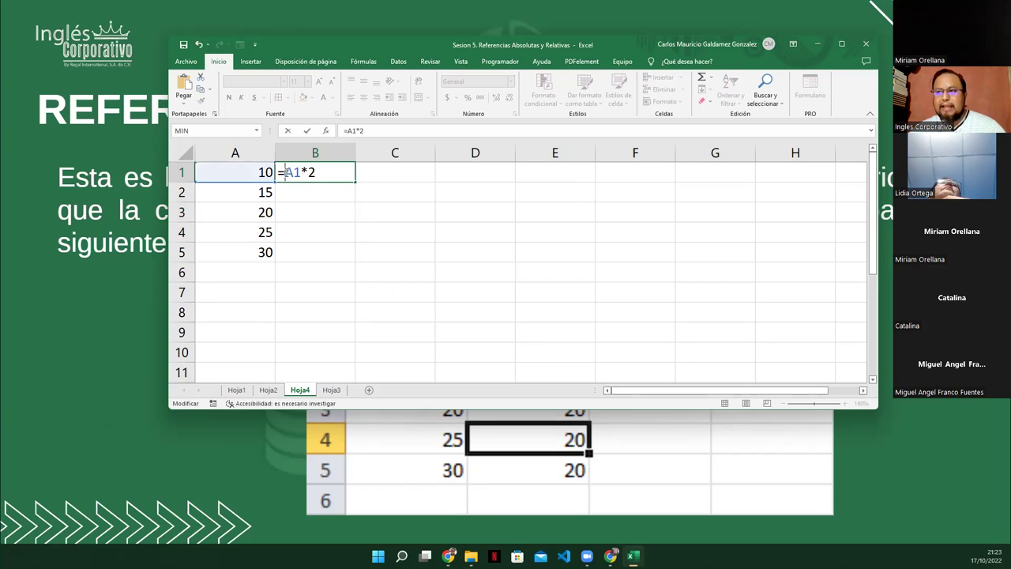
pyautogui.press('F4')
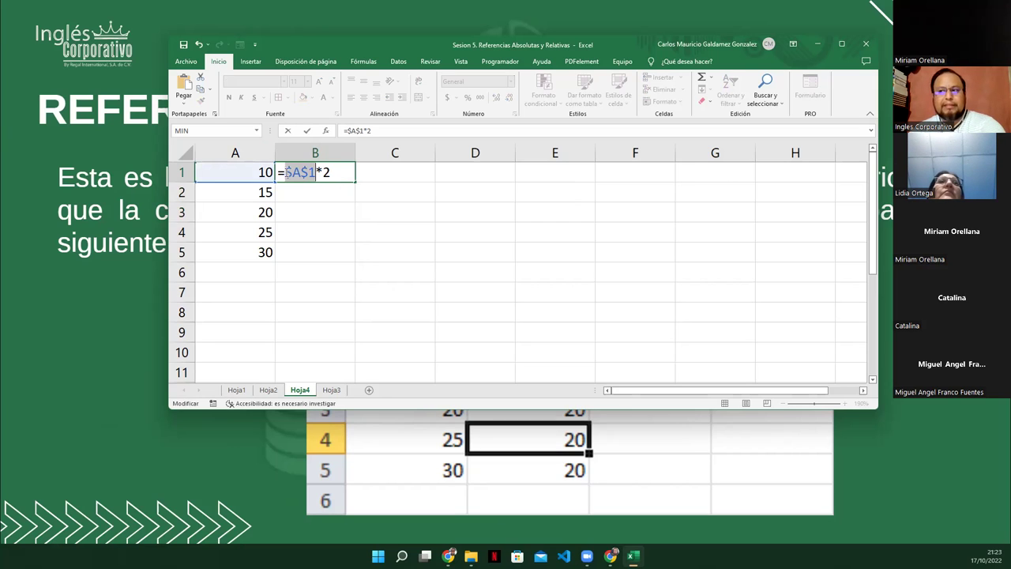
pyautogui.moveTo(286, 172); pyautogui.dragTo(315, 172)
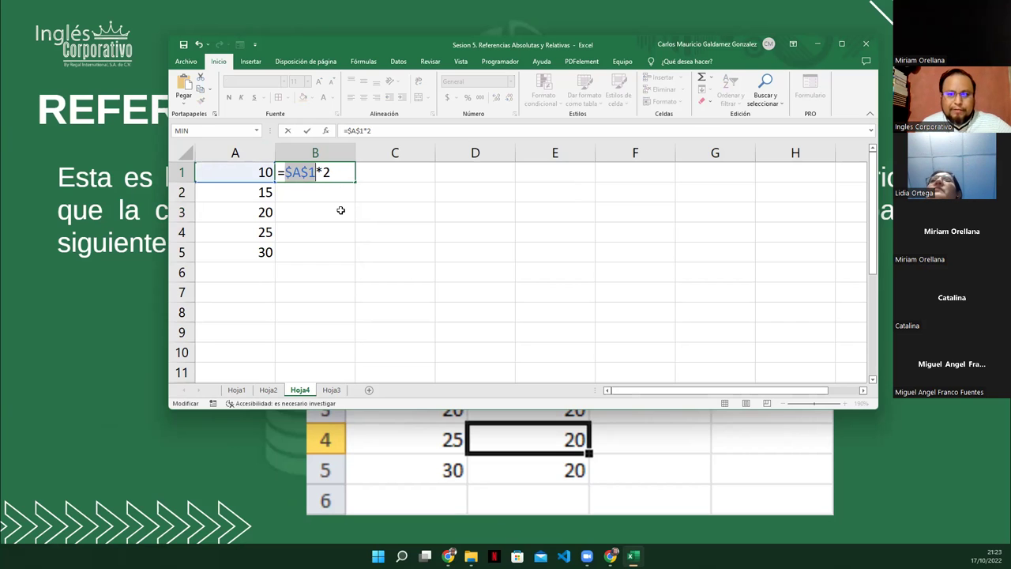
pyautogui.hotkey('ctrl', 'z')
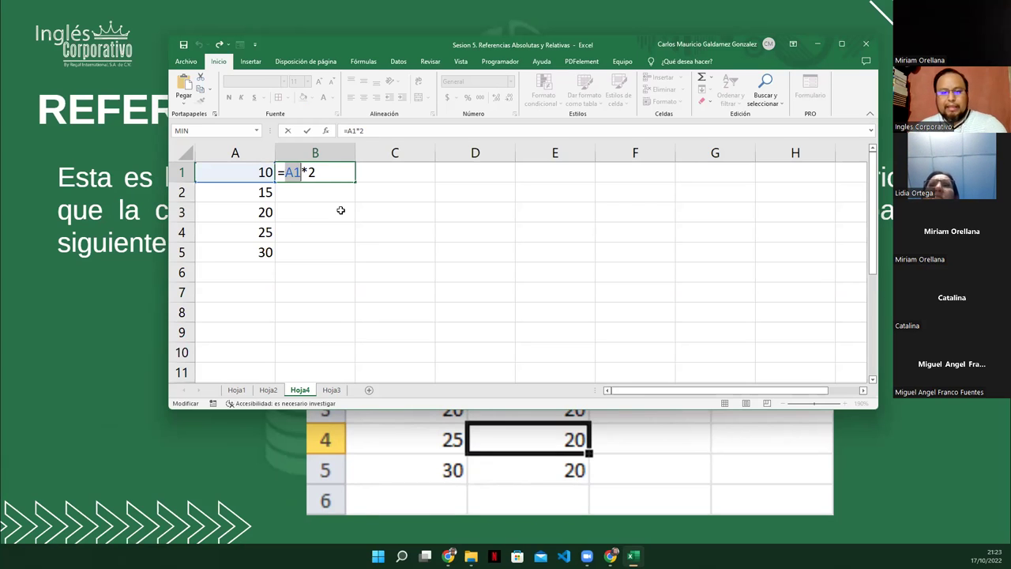
pyautogui.press('F4')
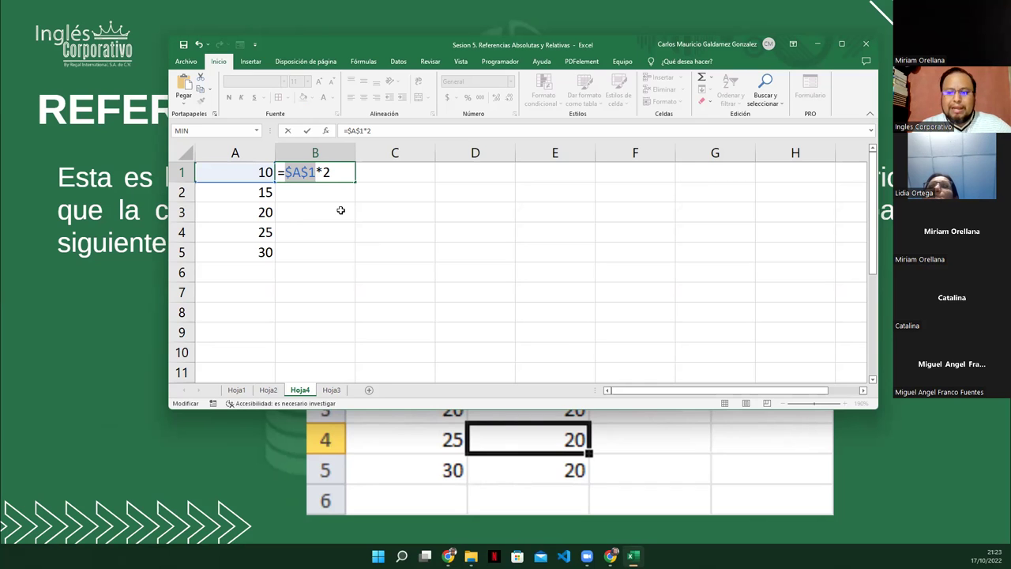
pyautogui.press('Return')
pyautogui.press('Up')
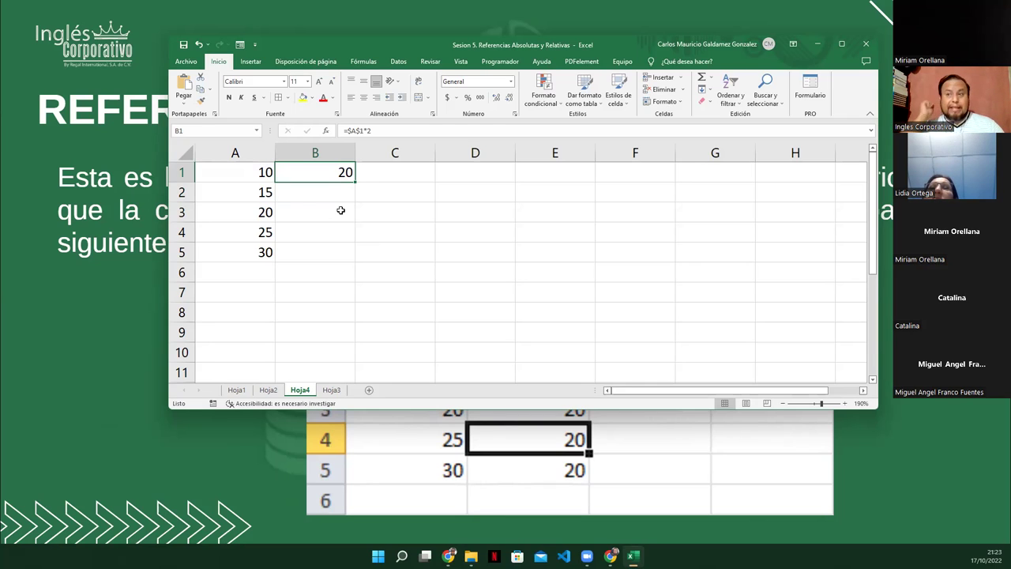
# - Copy the formula in B1 down through cell B5
pyautogui.moveTo(354, 182); pyautogui.dragTo(342, 257)
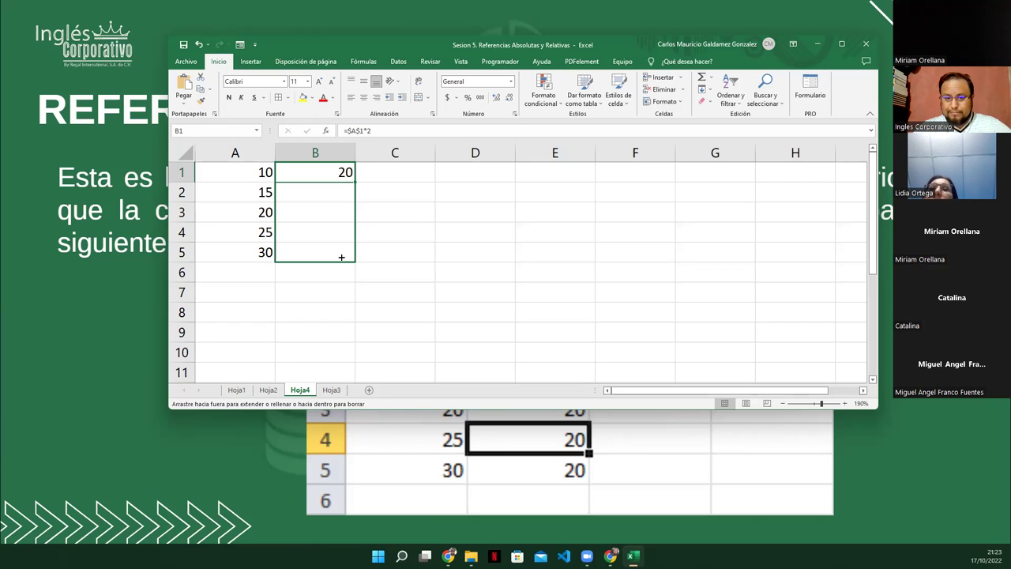
pyautogui.moveTo(342, 257); pyautogui.dragTo(347, 182)
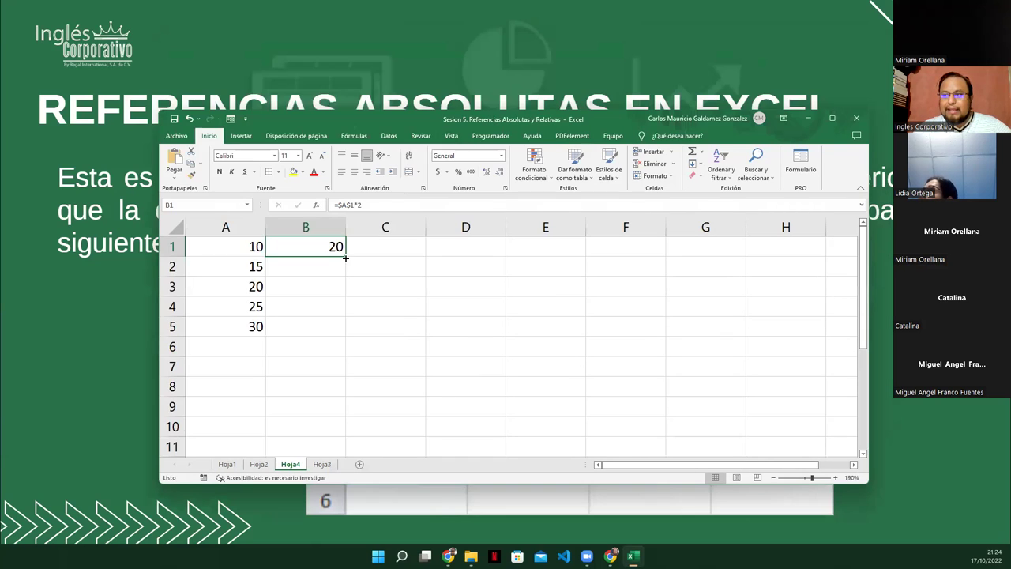
pyautogui.moveTo(346, 258); pyautogui.dragTo(329, 330)
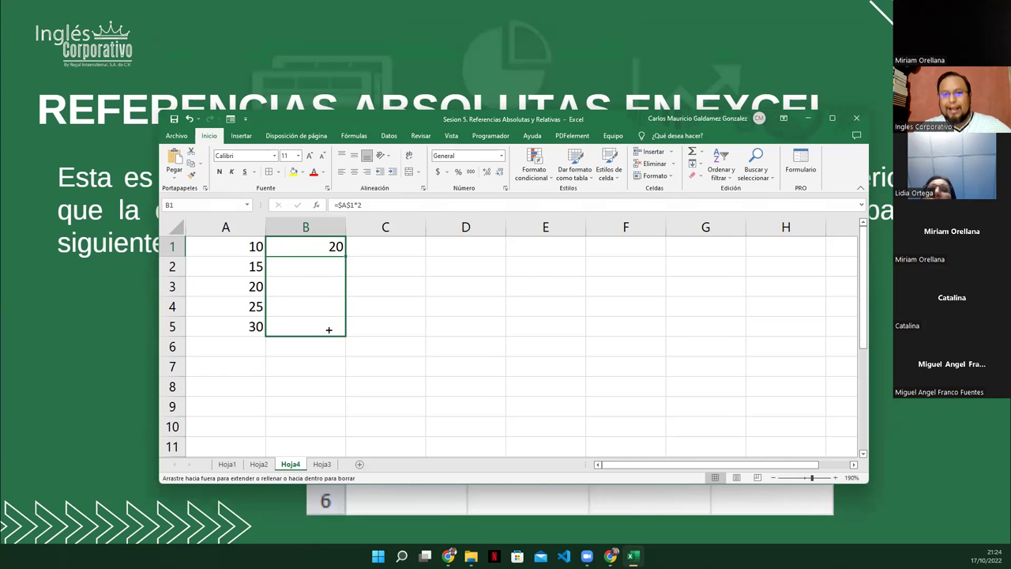
pyautogui.moveTo(328, 330); pyautogui.dragTo(329, 329)
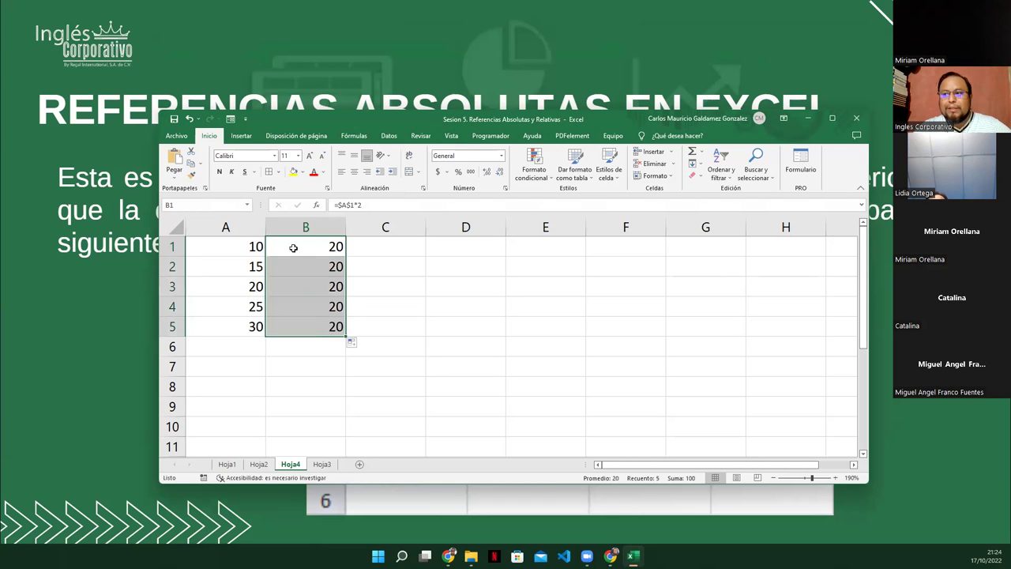
# - Examine the copied results in B1:B5, the formula in B1 and the cell A1 it refers to
pyautogui.click(292, 249)
pyautogui.moveTo(302, 265); pyautogui.dragTo(290, 319)
pyautogui.click(285, 245)
pyautogui.click(225, 245)
pyautogui.click(326, 240)
pyautogui.click(341, 209)
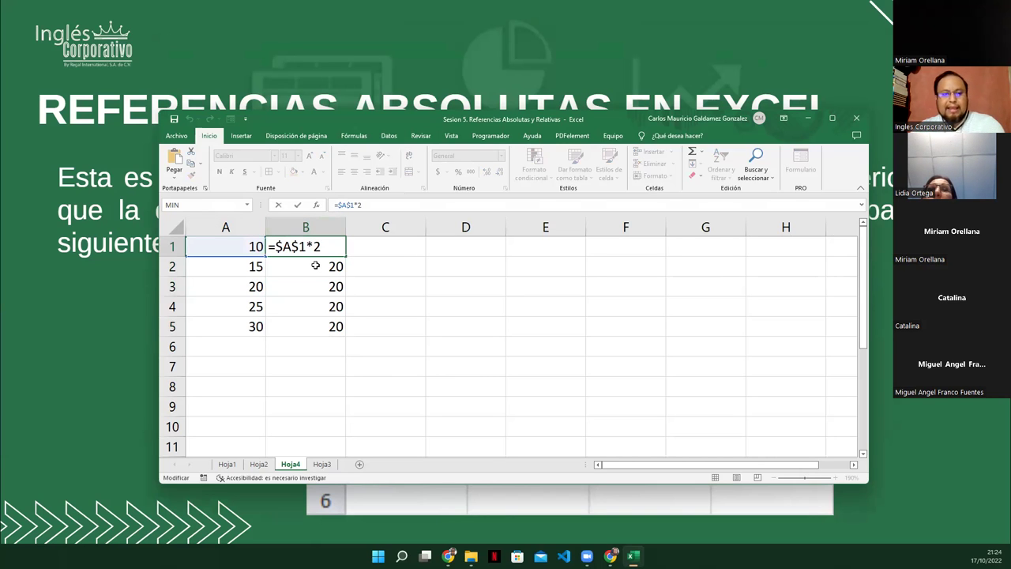
pyautogui.press('Escape')
pyautogui.click(248, 242)
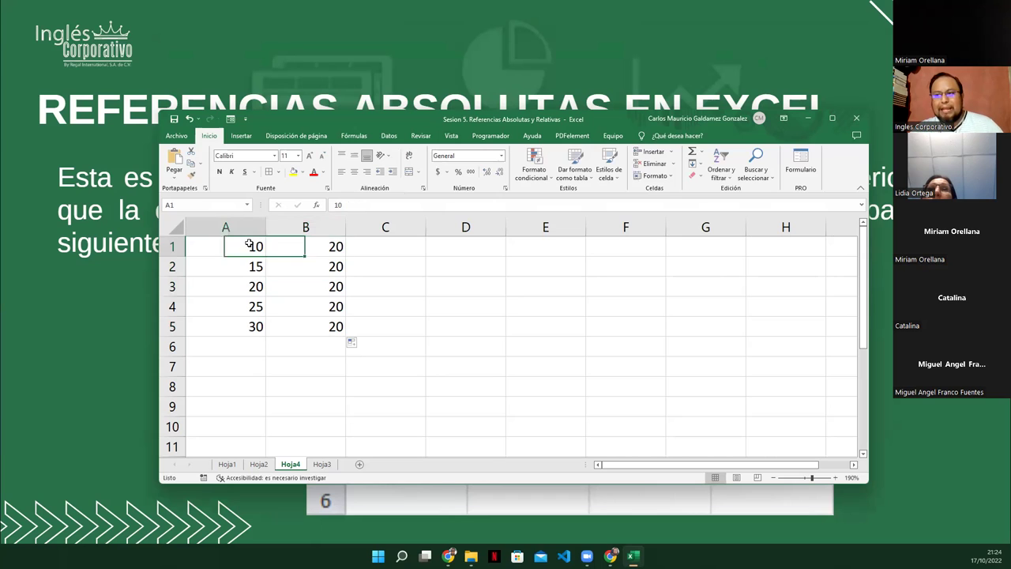
# - Copy B1's formula down through B10 and compare the filled cells with A6:A10 and the referenced cell A1
pyautogui.click(302, 252)
pyautogui.moveTo(345, 256); pyautogui.dragTo(315, 436)
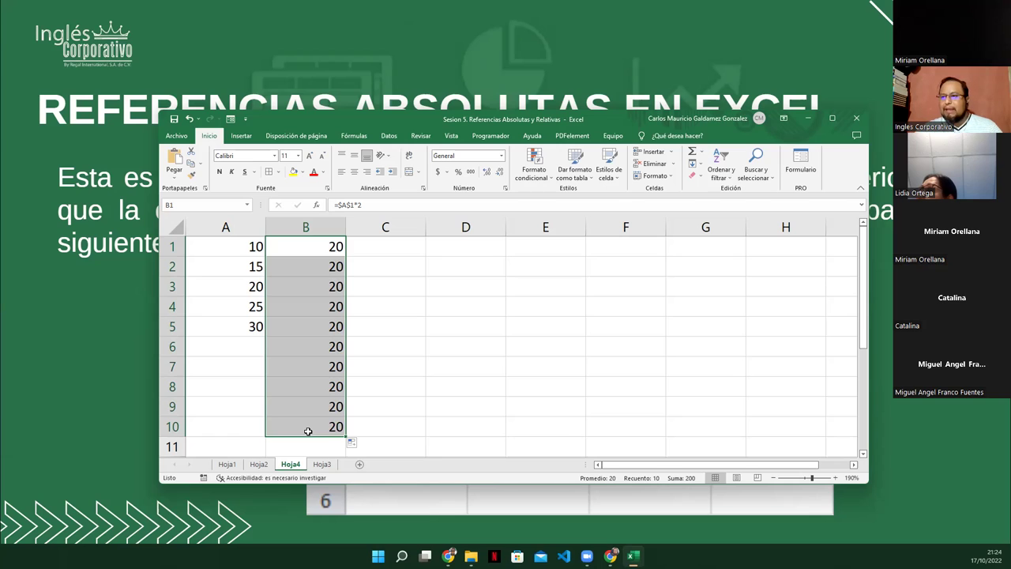
pyautogui.moveTo(233, 351); pyautogui.dragTo(230, 429)
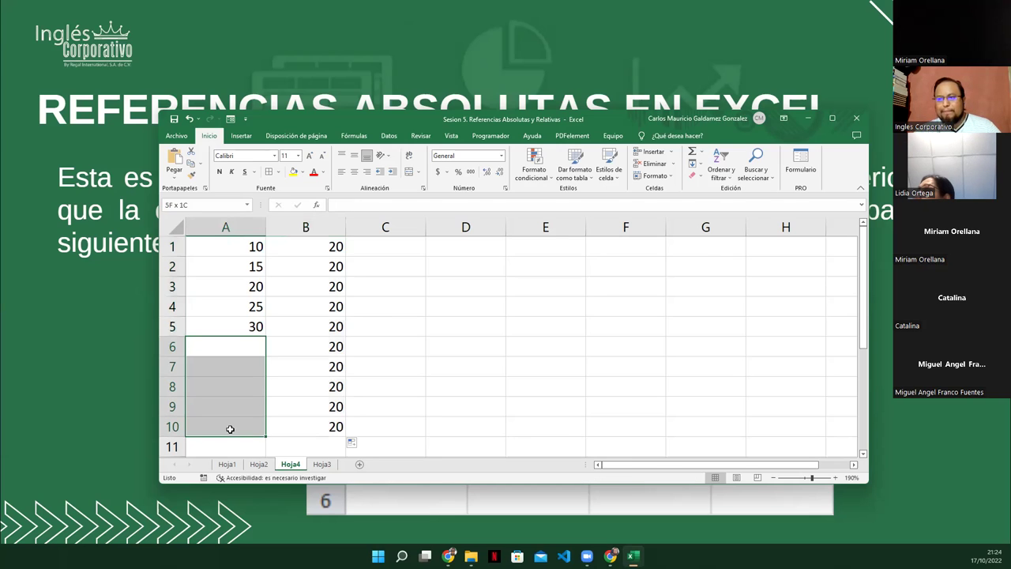
pyautogui.click(316, 427)
pyautogui.click(253, 247)
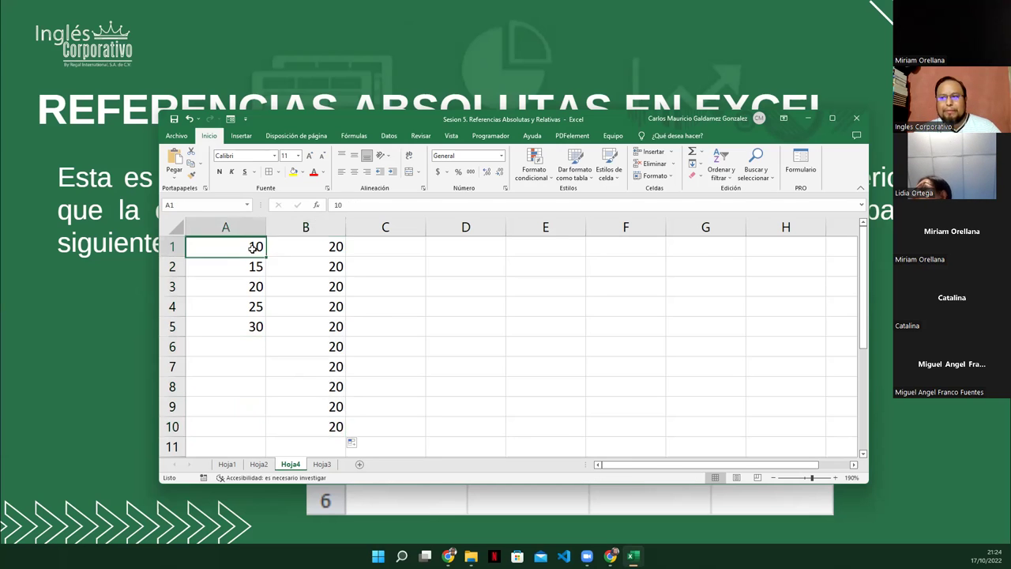
# - Move the workbook window higher on the screen and copy B1's formula down through B14
pyautogui.click(313, 111)
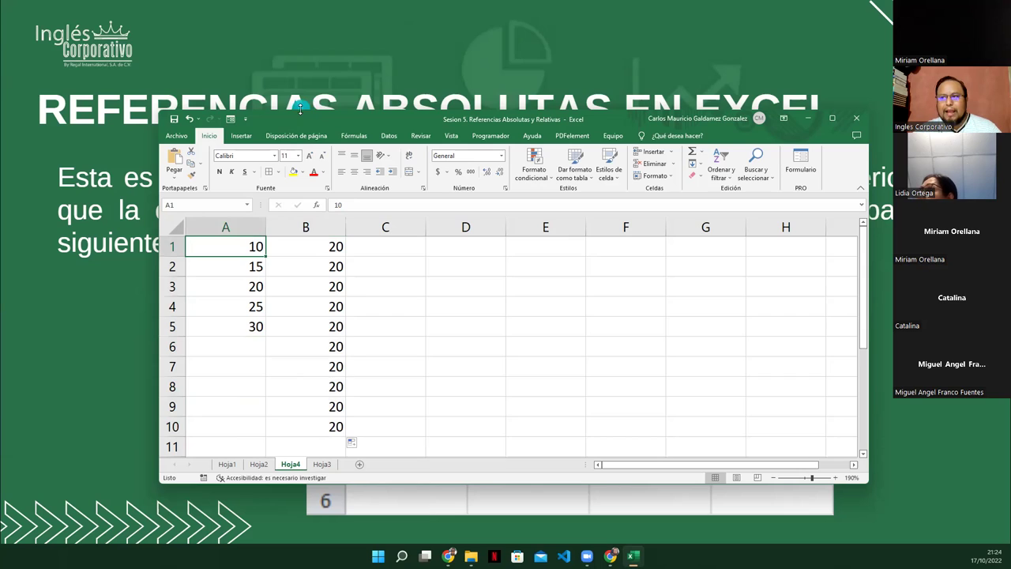
pyautogui.moveTo(300, 111); pyautogui.dragTo(301, 34)
pyautogui.click(316, 272)
pyautogui.click(314, 164)
pyautogui.moveTo(337, 190); pyautogui.dragTo(488, 437)
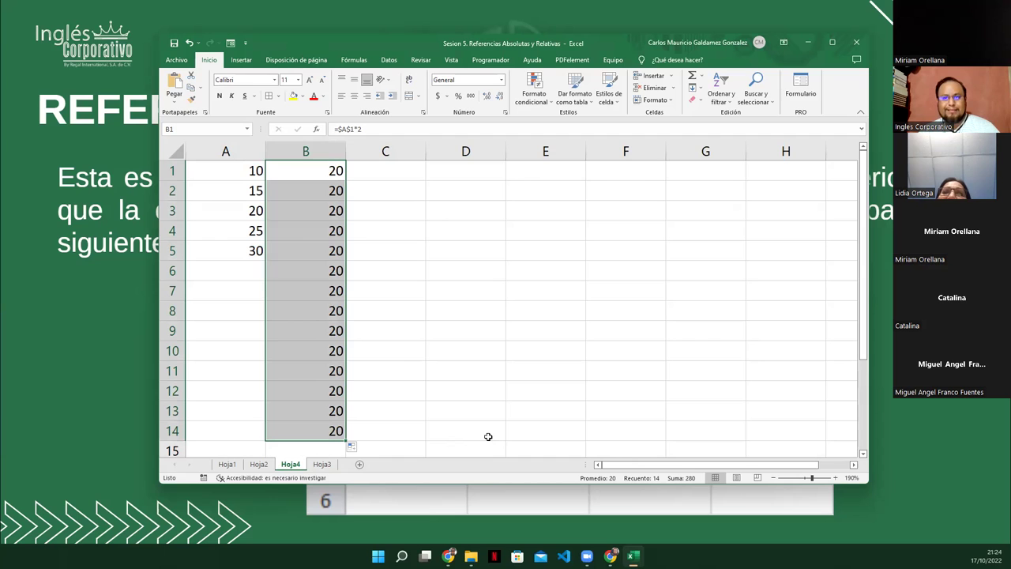
pyautogui.click(452, 286)
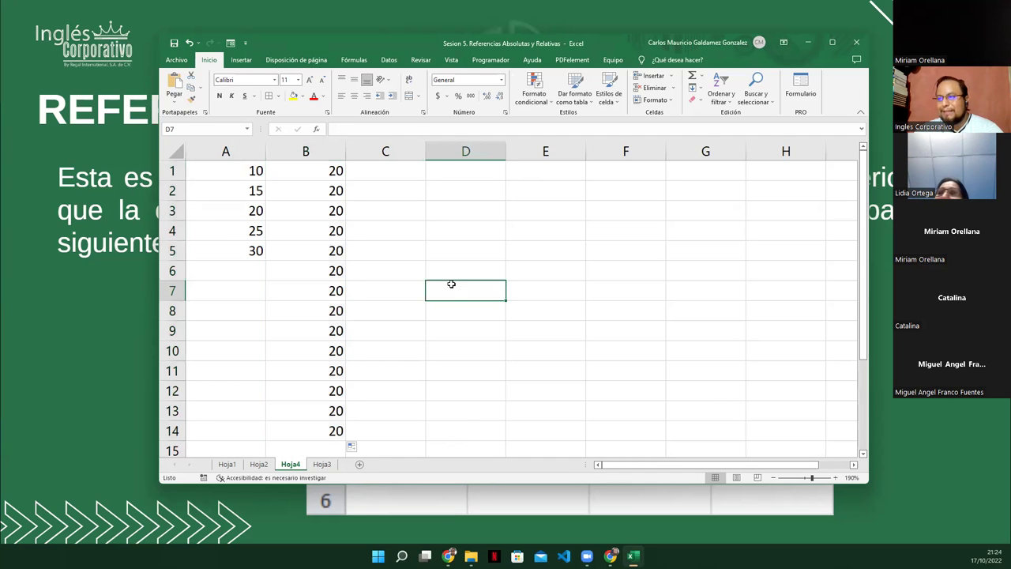
# - Try the absolute reference =$B$11 in cell D4
pyautogui.click(805, 42)
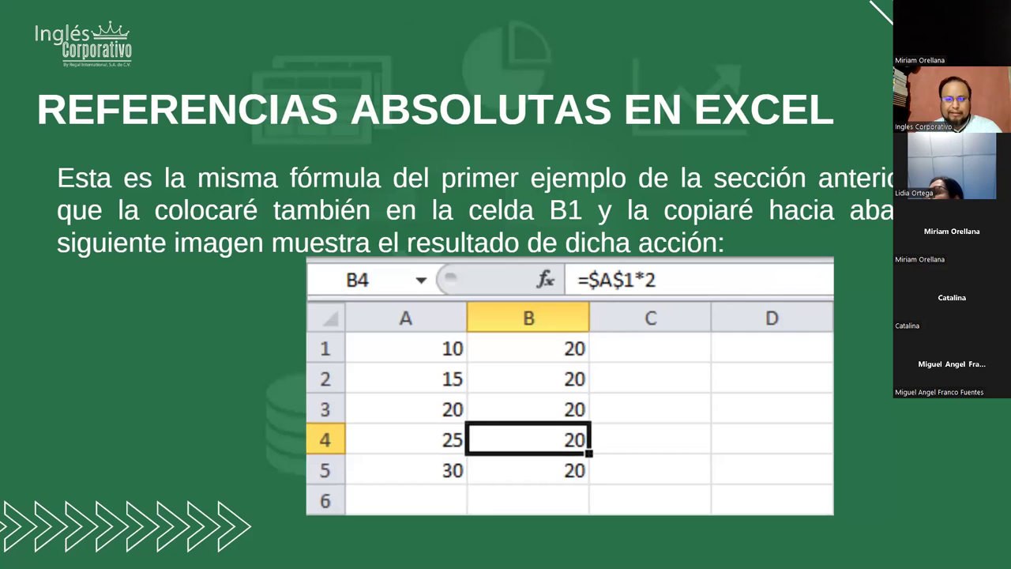
pyautogui.hotkey('alt', 'Tab')
pyautogui.click(491, 227)
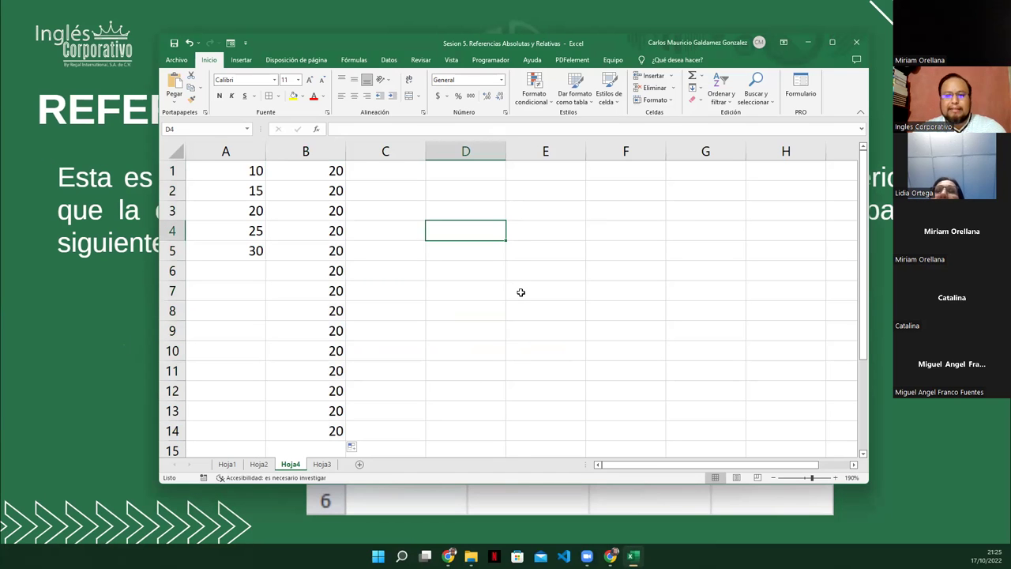
pyautogui.write('=A')
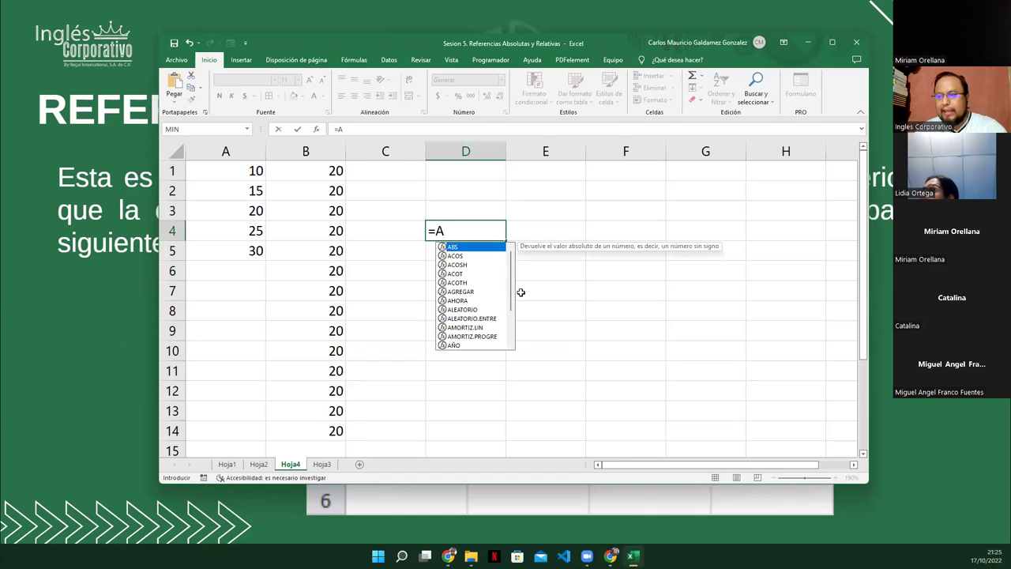
pyautogui.press('BackSpace')
pyautogui.write('B11')
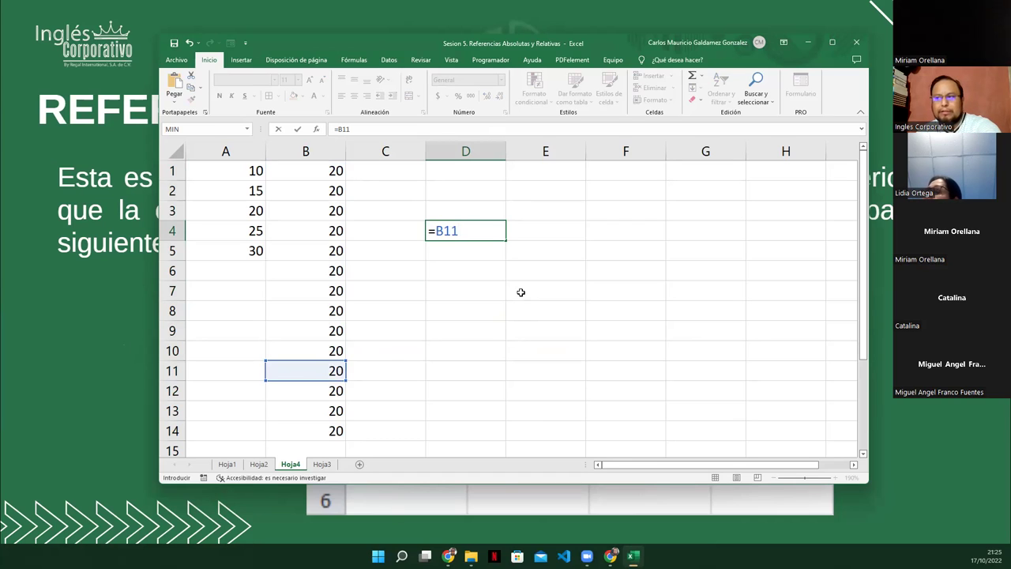
pyautogui.press('F4')
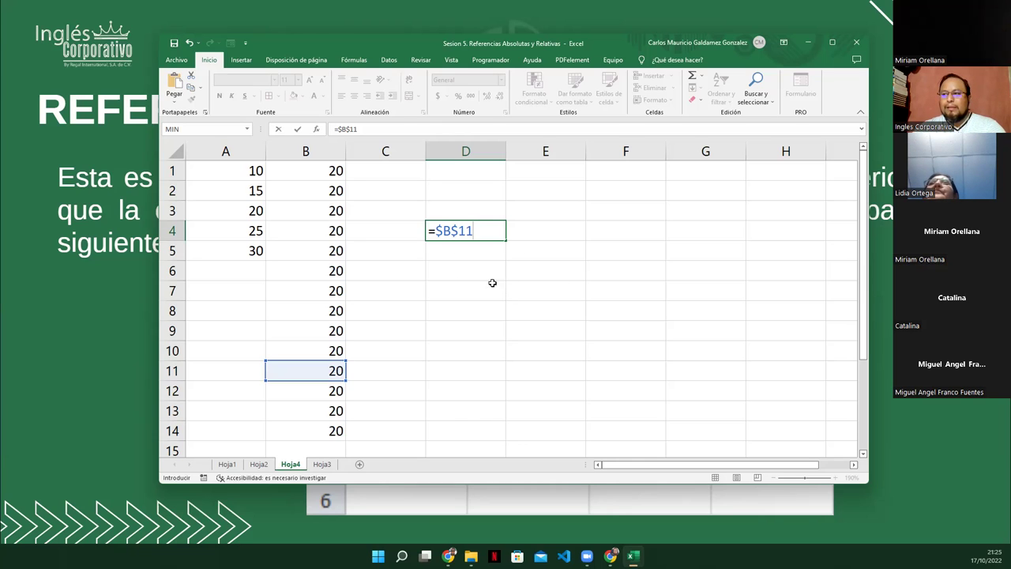
pyautogui.press('Escape')
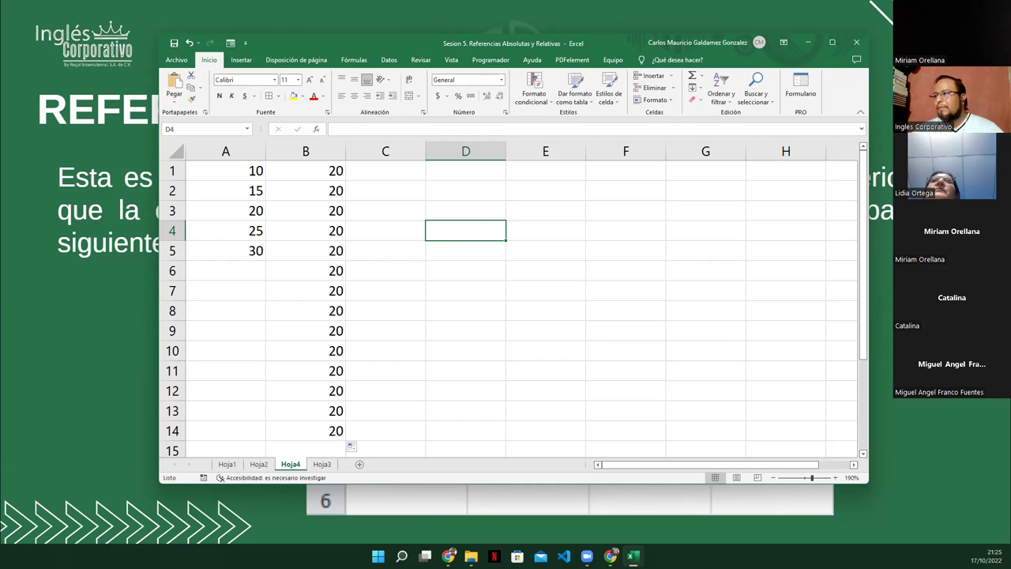
# - Switch to the slideshow, advance to the slide explaining why absolute references stay fixed, and return to the Excel workbook
pyautogui.hotkey('alt', 'Tab')
pyautogui.press('Right')
pyautogui.press('Right')
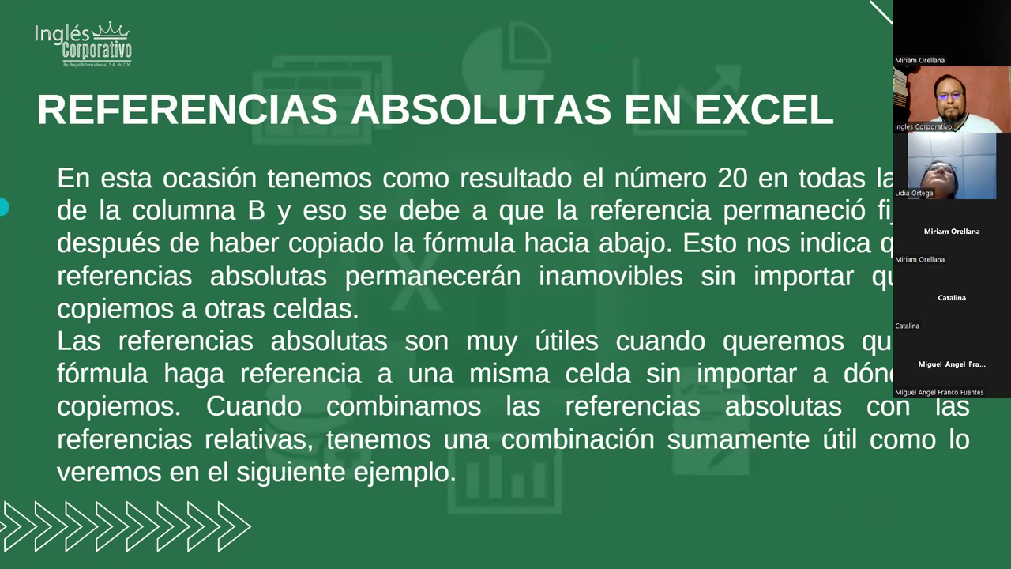
pyautogui.hotkey('alt', 'Tab')
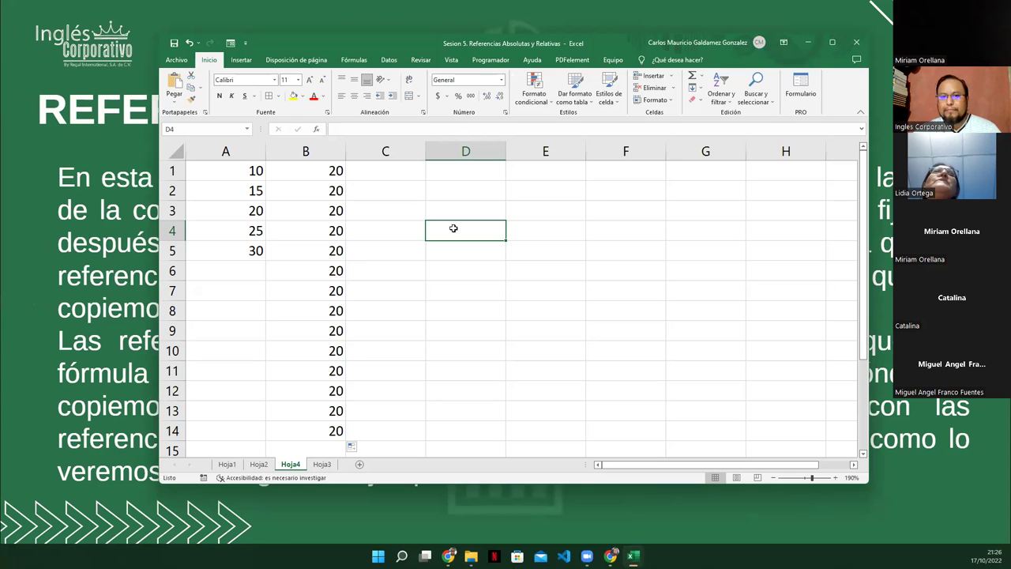
# - Remove both dollar signs from the formula in B1 so that it reads =A1*2
pyautogui.doubleClick(320, 170)
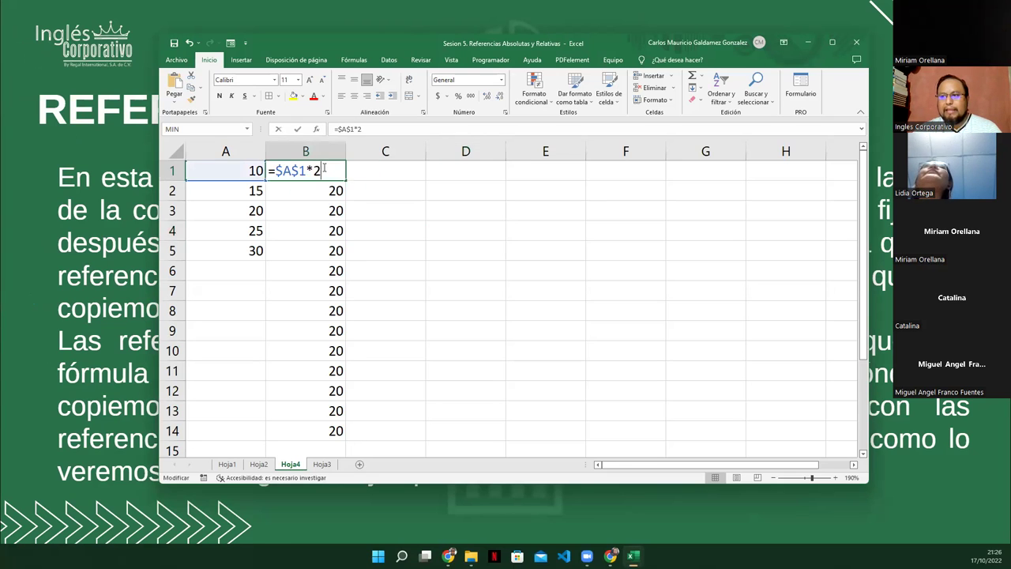
pyautogui.moveTo(276, 170); pyautogui.dragTo(306, 171)
pyautogui.click(283, 172)
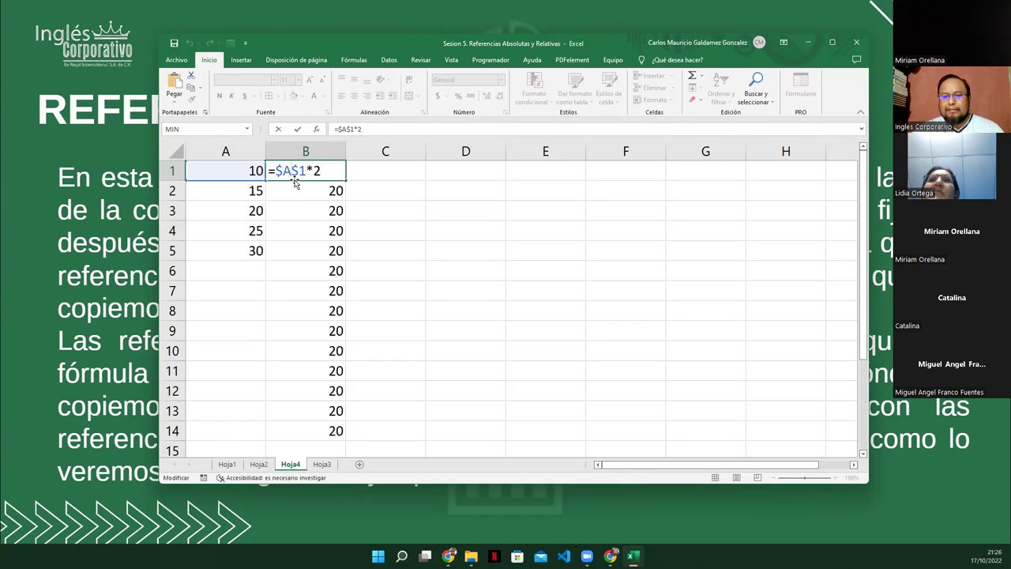
pyautogui.press('BackSpace')
pyautogui.press('Left')
pyautogui.press('BackSpace')
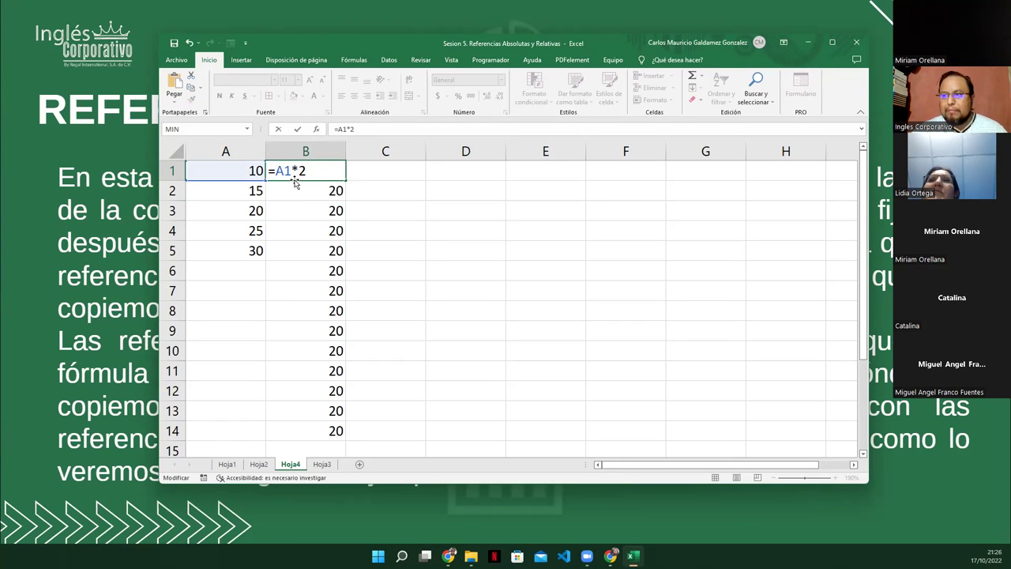
# - Make the A1 reference in B1's formula absolute and strip both dollar signs again
pyautogui.press('F4')
pyautogui.click(290, 173)
pyautogui.press('Delete')
pyautogui.press('Left')
pyautogui.press('BackSpace')
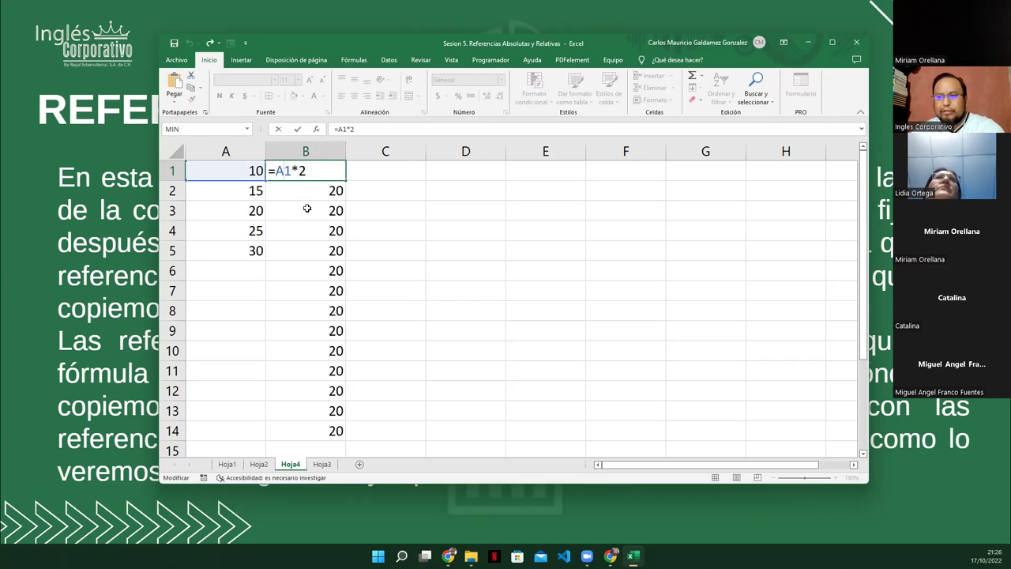
# - Select the A1 reference inside B1's formula and convert it to the absolute reference $A$1
pyautogui.hotkey('shift', 'Right')
pyautogui.hotkey('shift', 'Right')
pyautogui.press('Right')
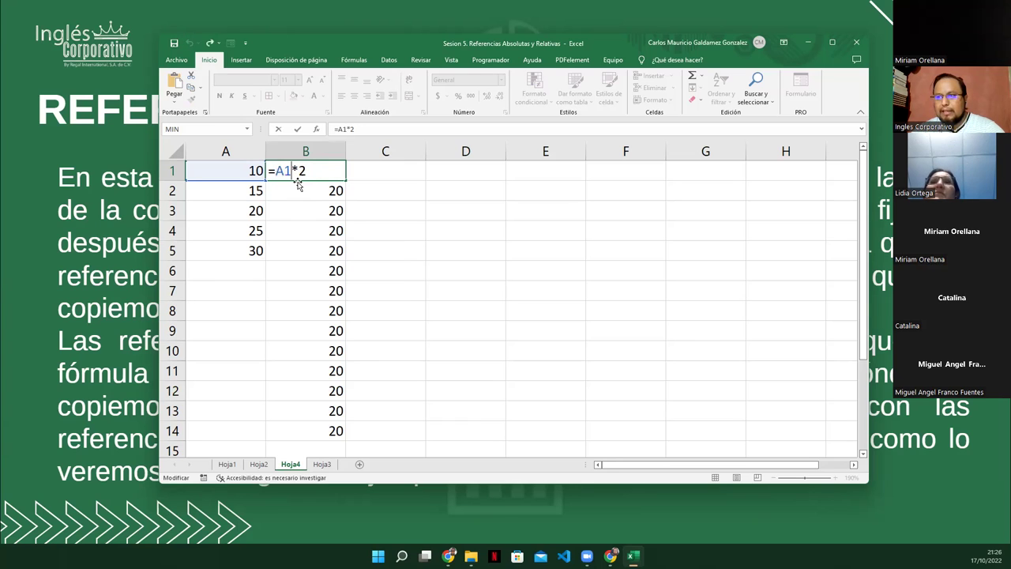
pyautogui.hotkey('shift', 'Left')
pyautogui.hotkey('shift', 'Left')
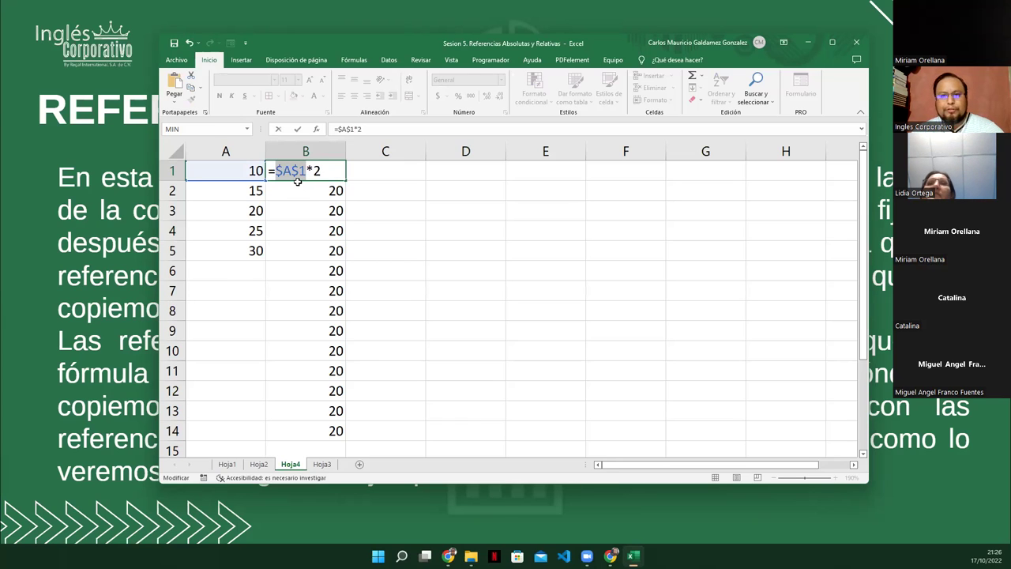
pyautogui.press('F4')
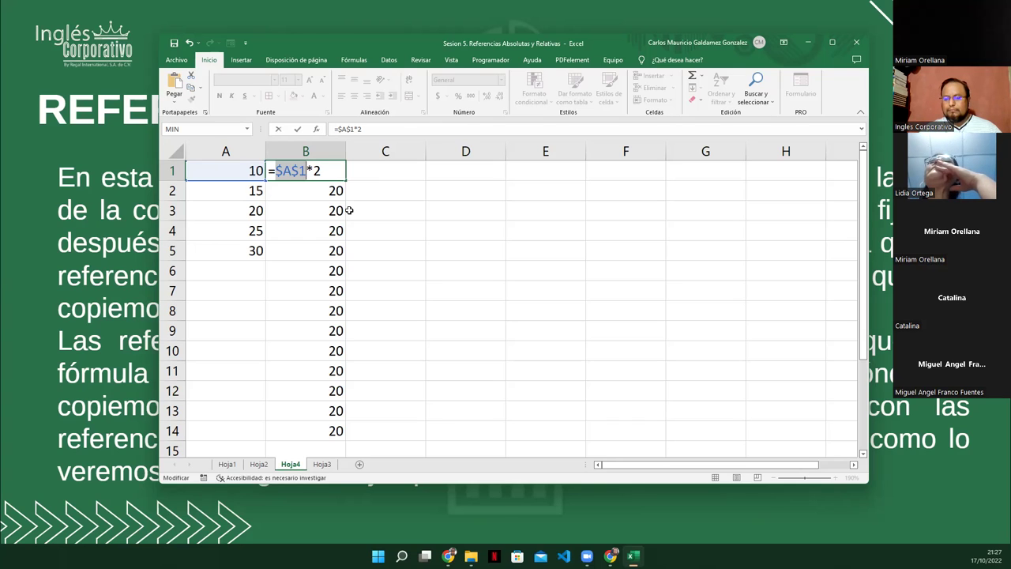
# - Clear everything after the equals sign in B1 and re-enter the formula as =$A$1*2, using the absolute-reference toggle
pyautogui.press('Left')
pyautogui.press('Left')
pyautogui.press('Left')
pyautogui.moveTo(273, 172); pyautogui.dragTo(369, 173)
pyautogui.press('BackSpace')
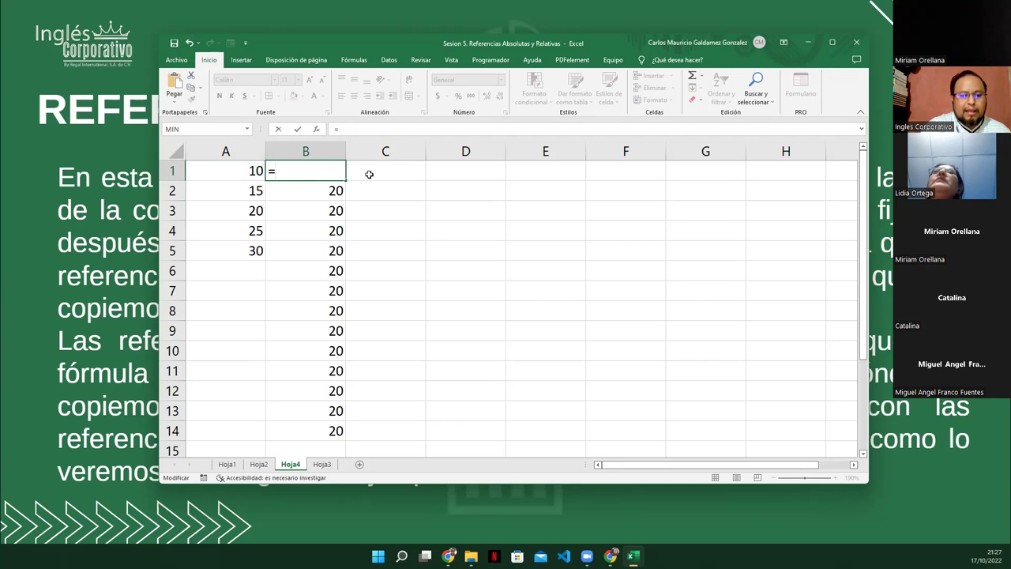
pyautogui.write('a1')
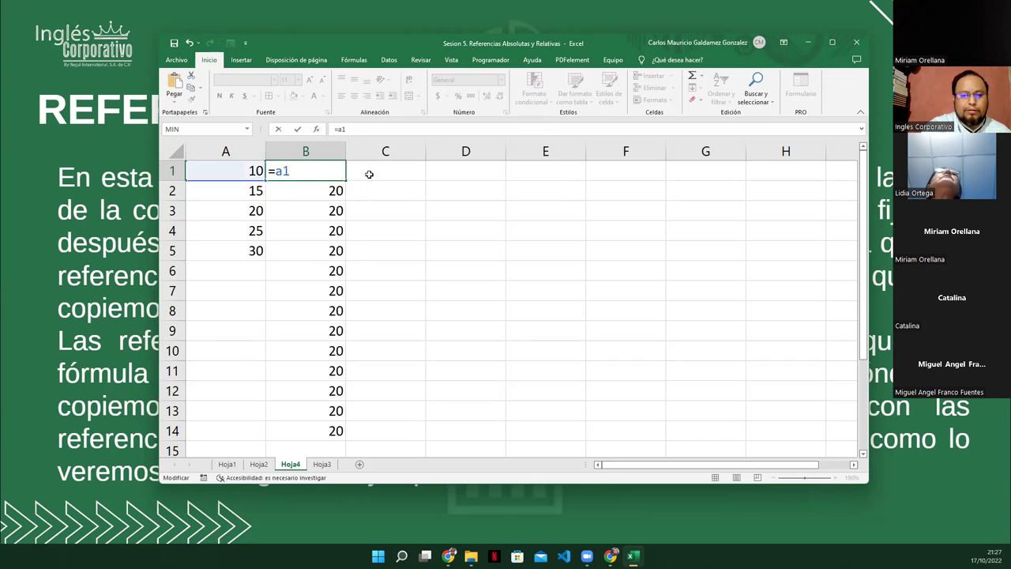
pyautogui.press('F4')
pyautogui.write('*2')
pyautogui.press('Return')
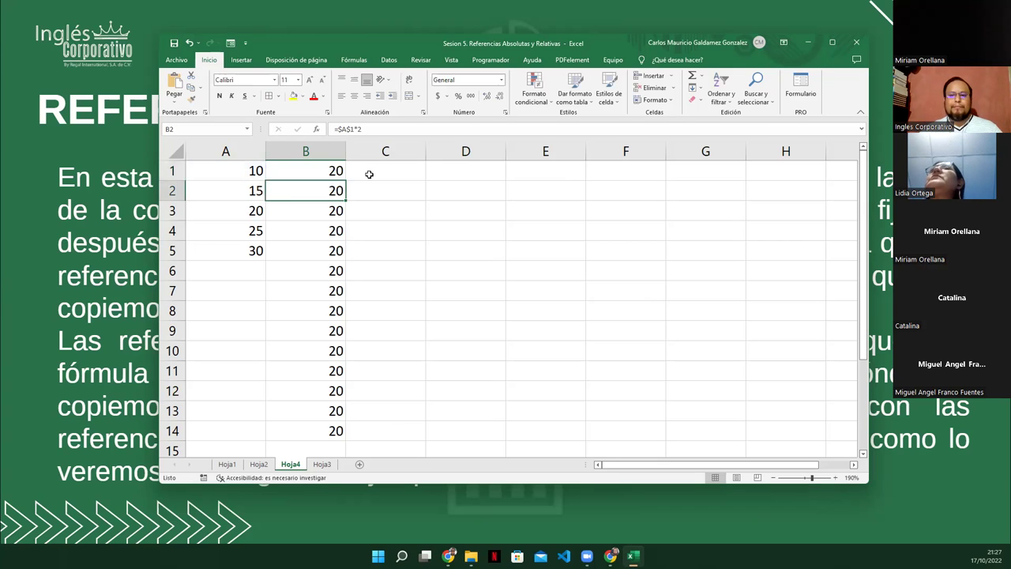
# - Replace the reference in B1's formula by writing $A$1 with its dollar signs manually, and confirm the formula
pyautogui.press('Up')
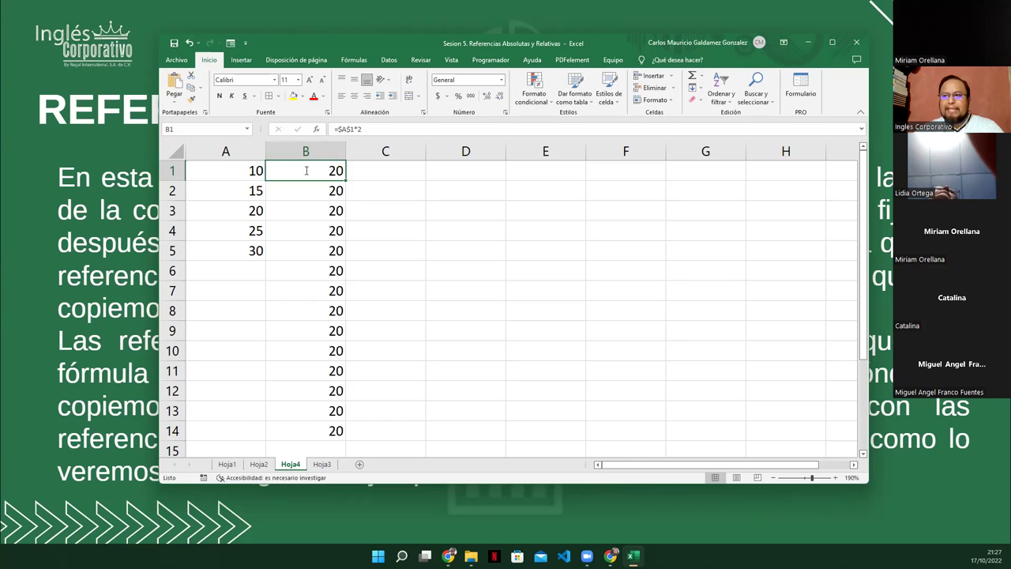
pyautogui.doubleClick(306, 171)
pyautogui.moveTo(306, 171); pyautogui.dragTo(276, 171)
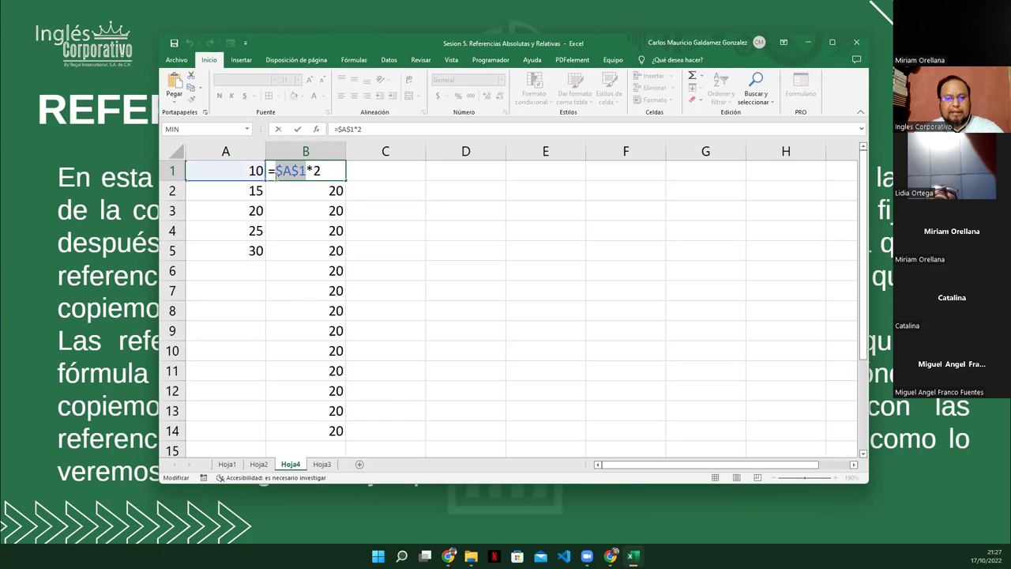
pyautogui.write('$A')
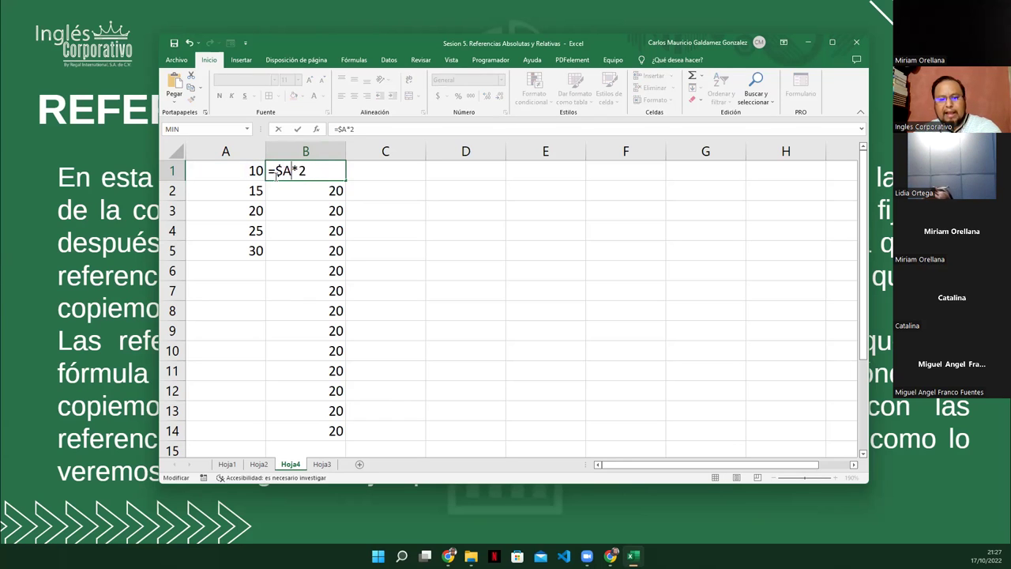
pyautogui.write('$1')
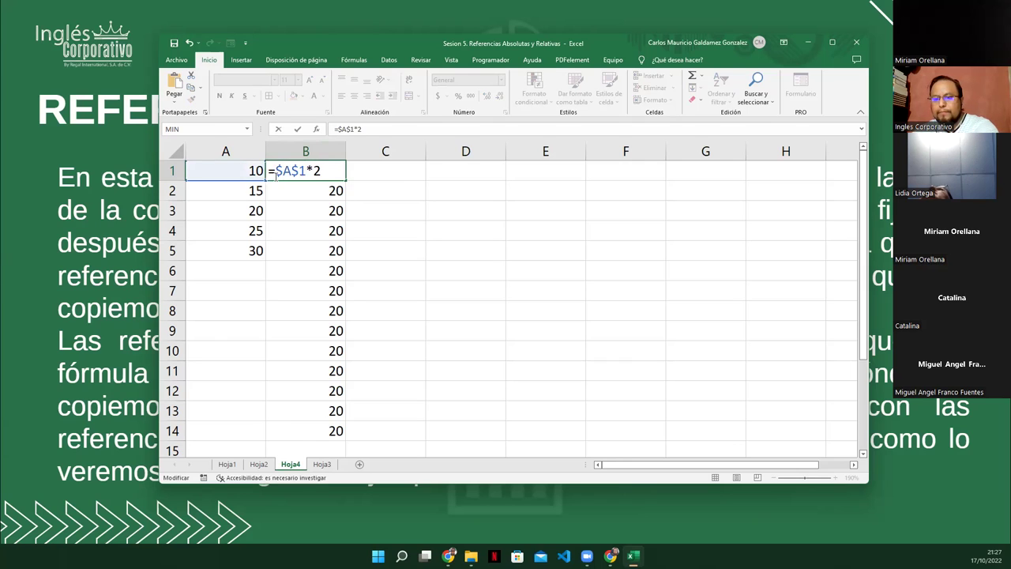
pyautogui.press('Return')
# - Inspect the formulas in cells B1, B2 and B5 to compare their cell references
pyautogui.click(275, 175)
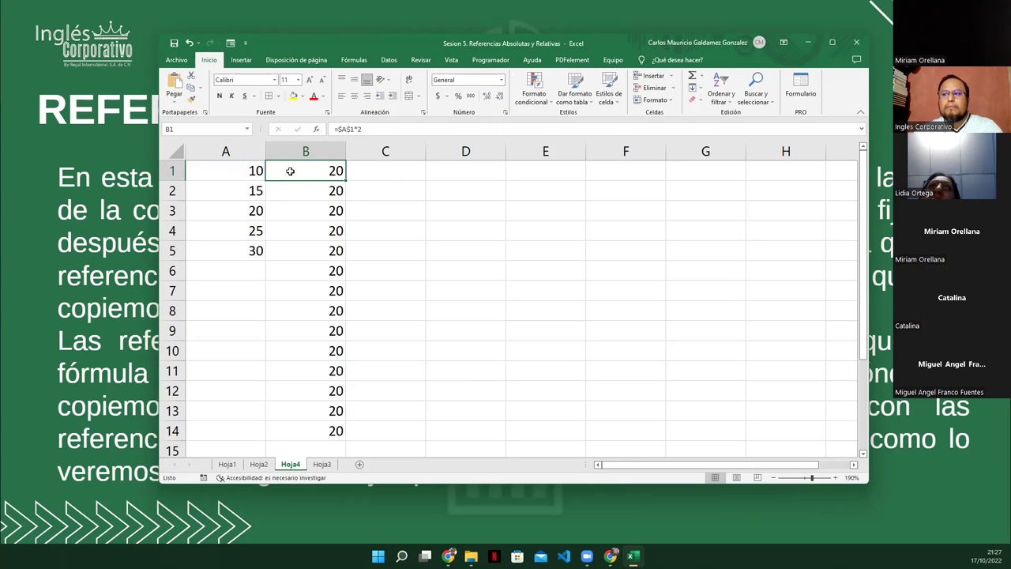
pyautogui.click(304, 190)
pyautogui.click(301, 168)
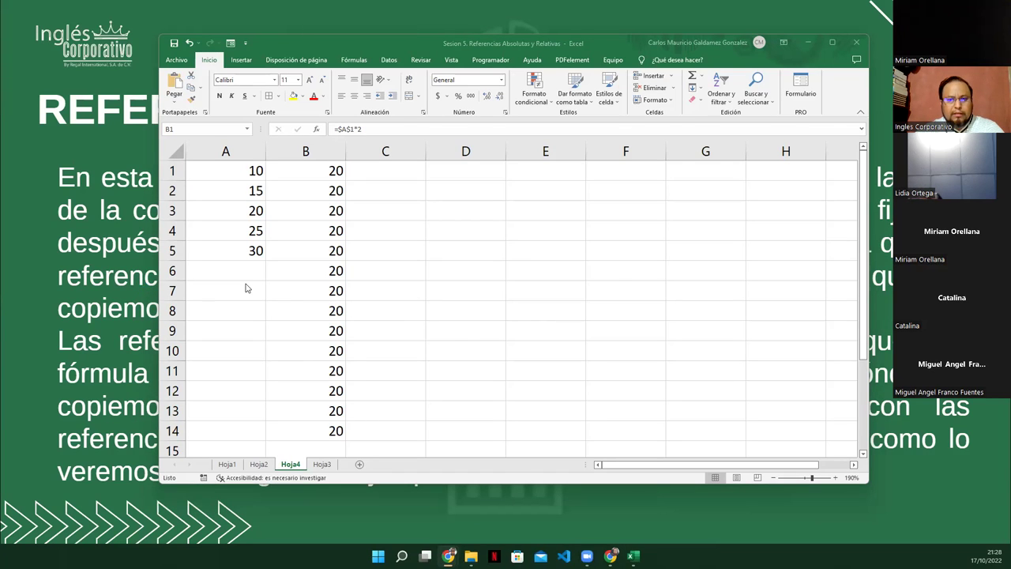
pyautogui.click(307, 254)
pyautogui.press('F2')
pyautogui.click(306, 254)
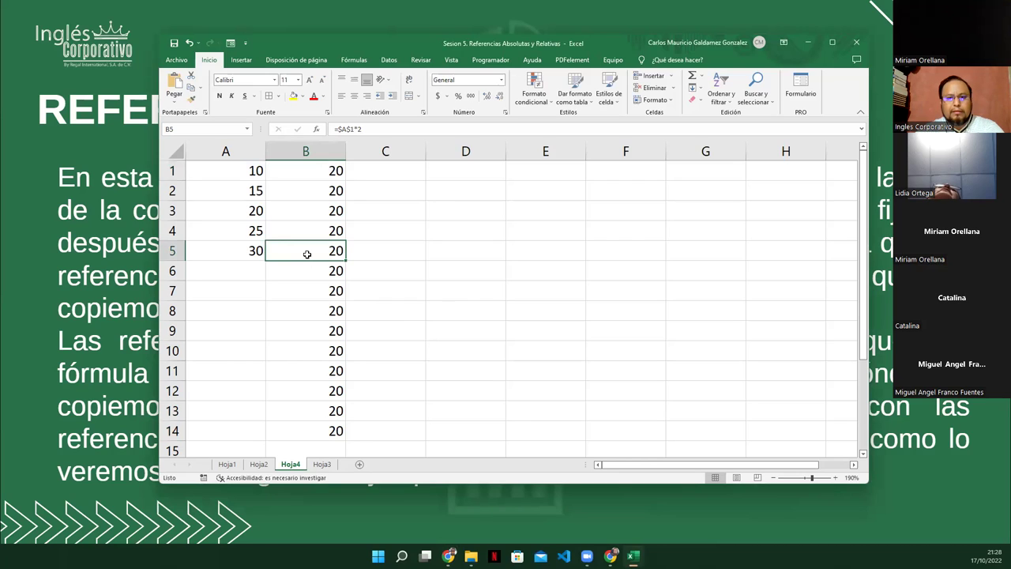
pyautogui.click(380, 170)
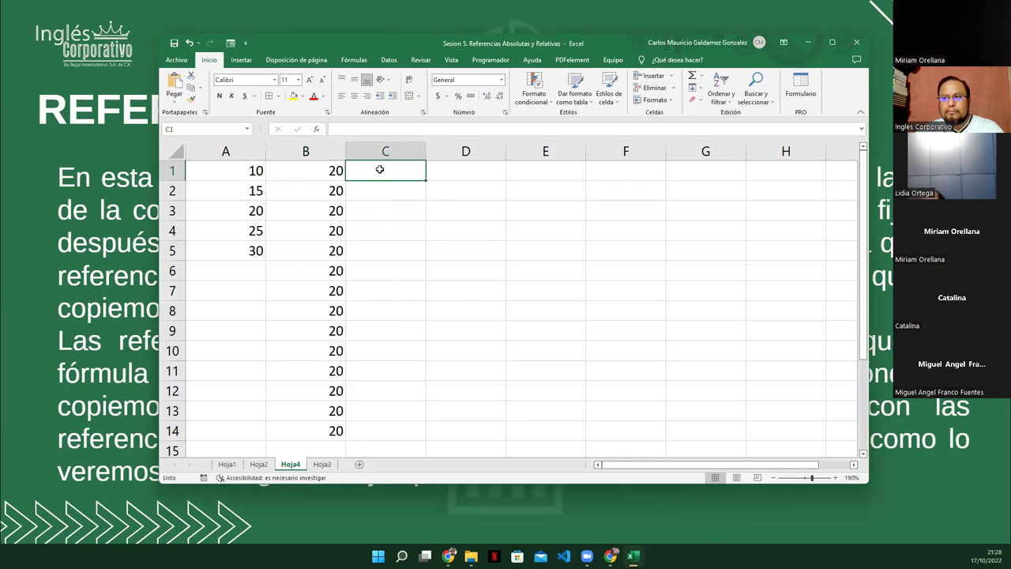
pyautogui.click(308, 171)
pyautogui.click(386, 132)
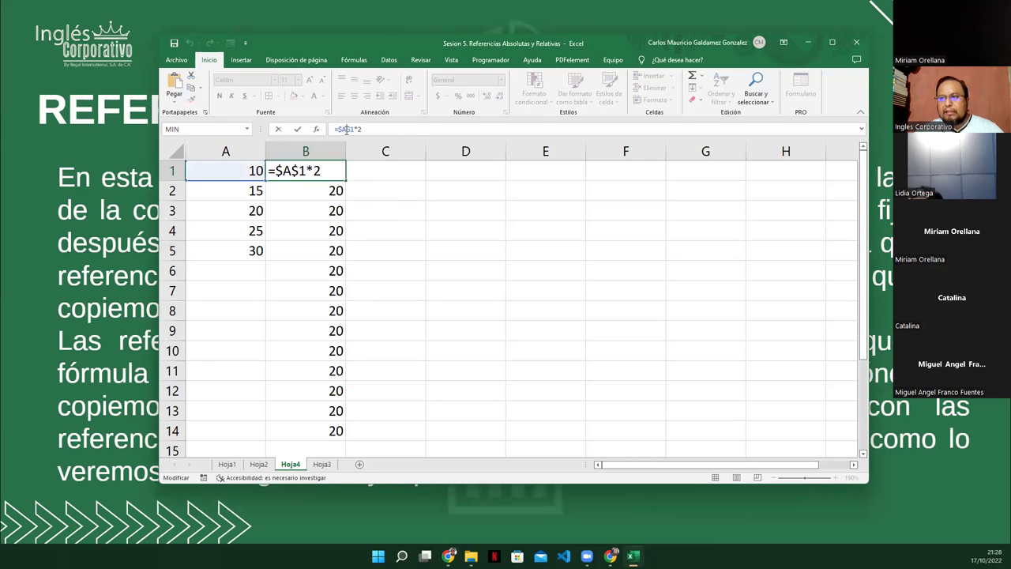
pyautogui.click(385, 228)
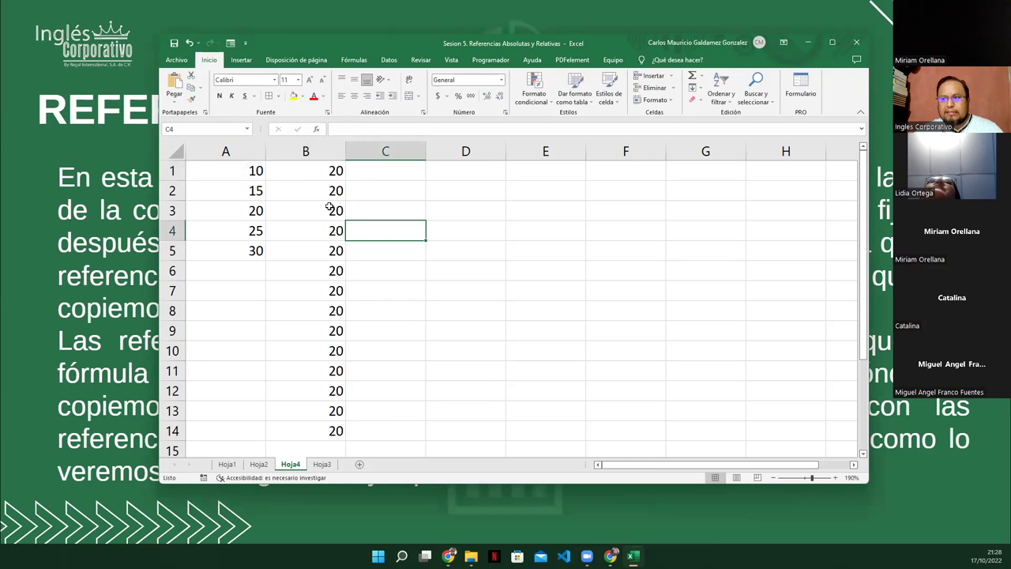
# - Examine the copied formulas across the range B1:B14 and in cell B6
pyautogui.moveTo(307, 169); pyautogui.dragTo(324, 427)
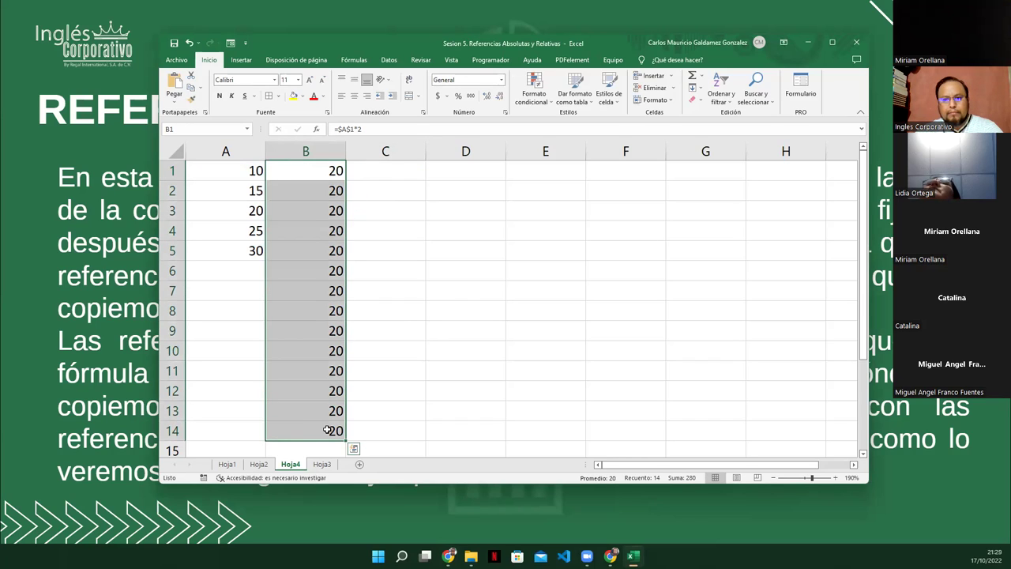
pyautogui.click(308, 203)
pyautogui.moveTo(287, 175); pyautogui.dragTo(287, 426)
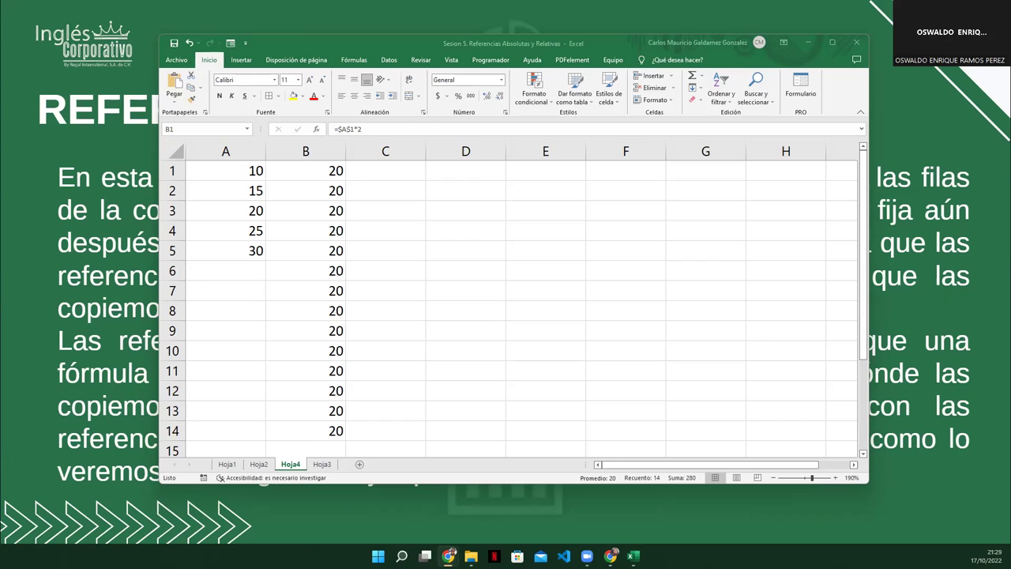
pyautogui.click(336, 270)
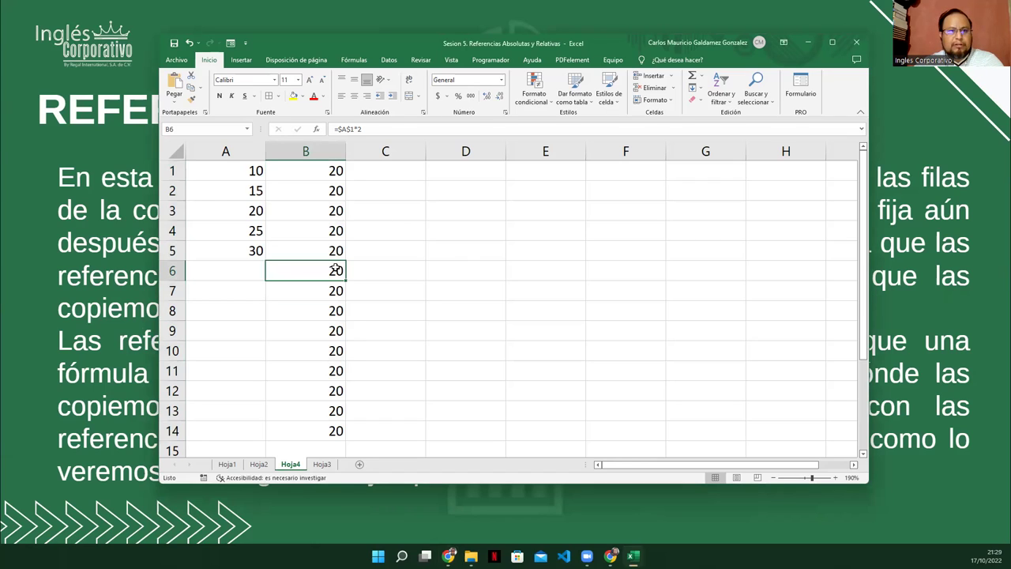
pyautogui.click(13, 143)
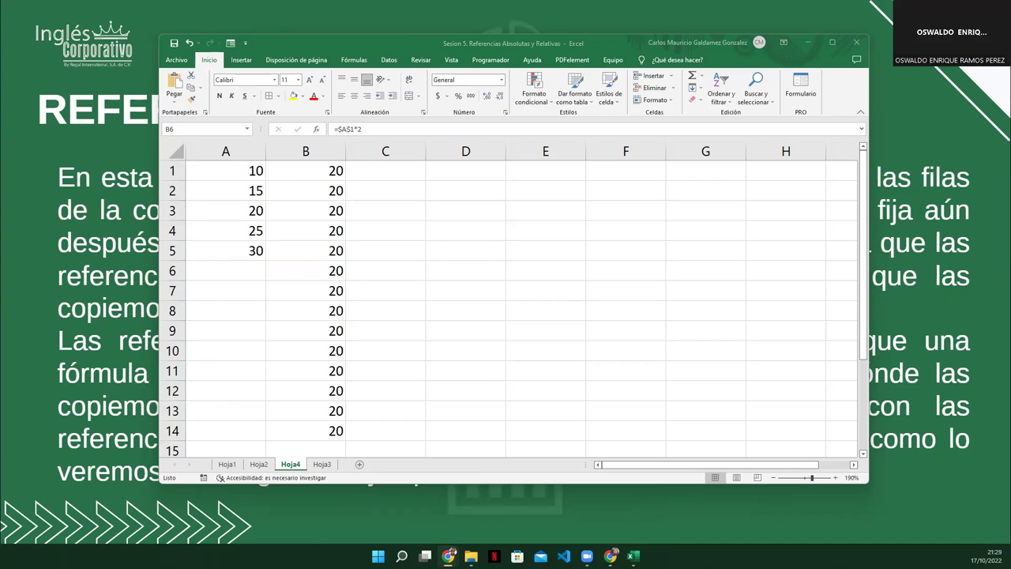
pyautogui.click(374, 283)
pyautogui.click(374, 282)
pyautogui.click(378, 270)
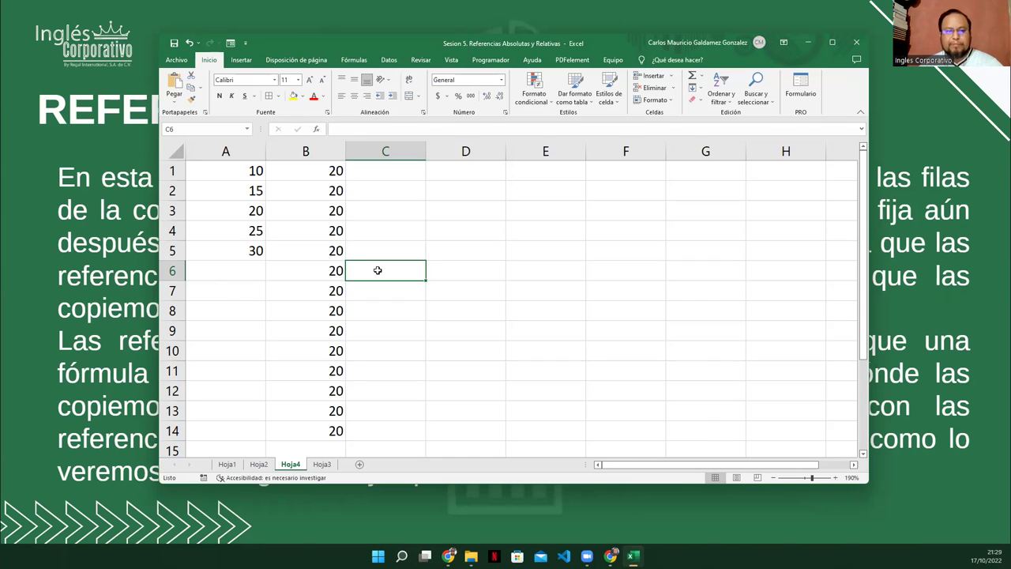
pyautogui.click(387, 176)
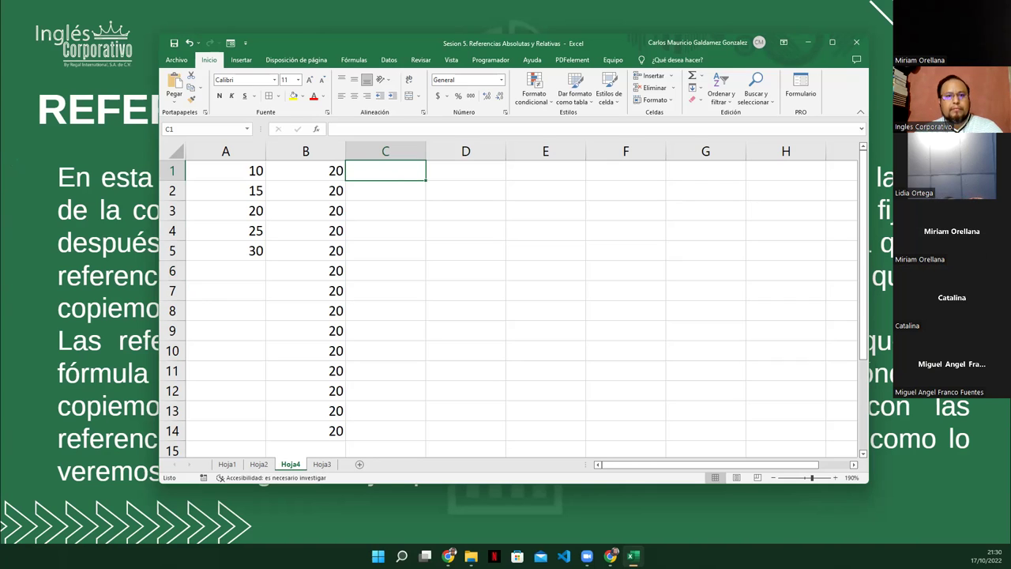
# - Switch to the slideshow and show slide 14, which introduces the example combining absolute and relative references
pyautogui.hotkey('alt', 'Tab')
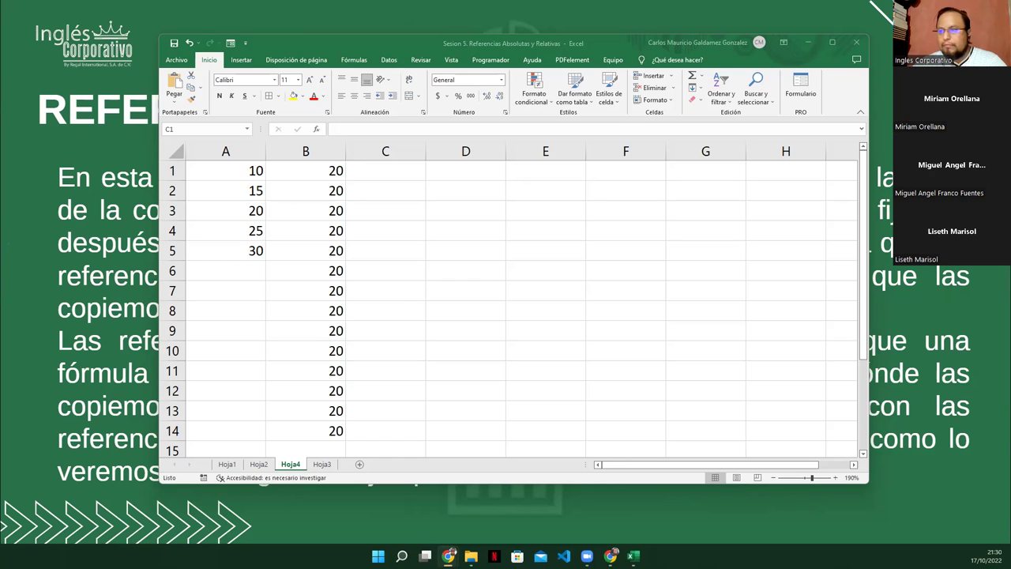
pyautogui.hotkey('alt', 'Tab')
pyautogui.click(925, 312)
pyautogui.click(925, 312)
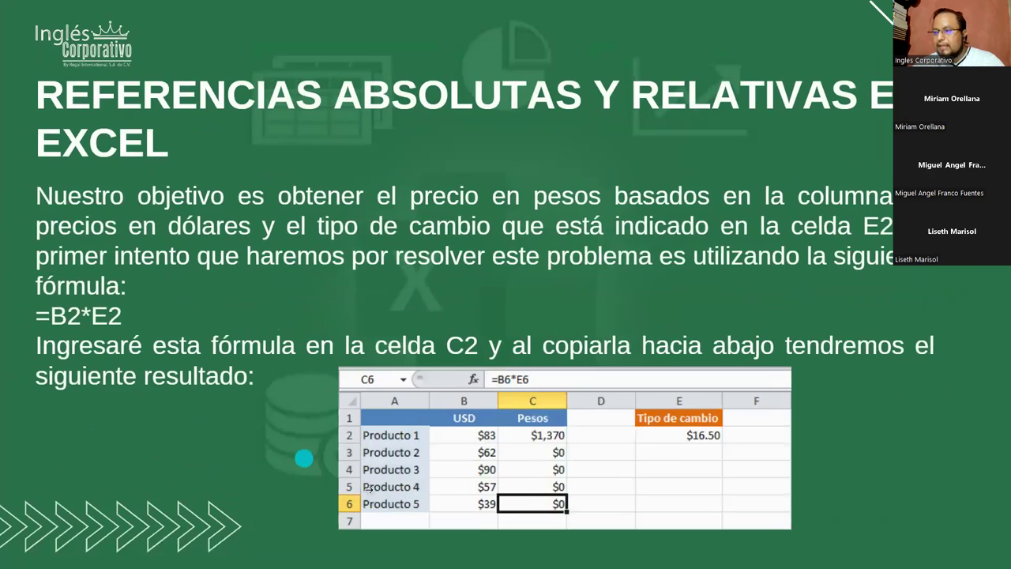
pyautogui.click(368, 488)
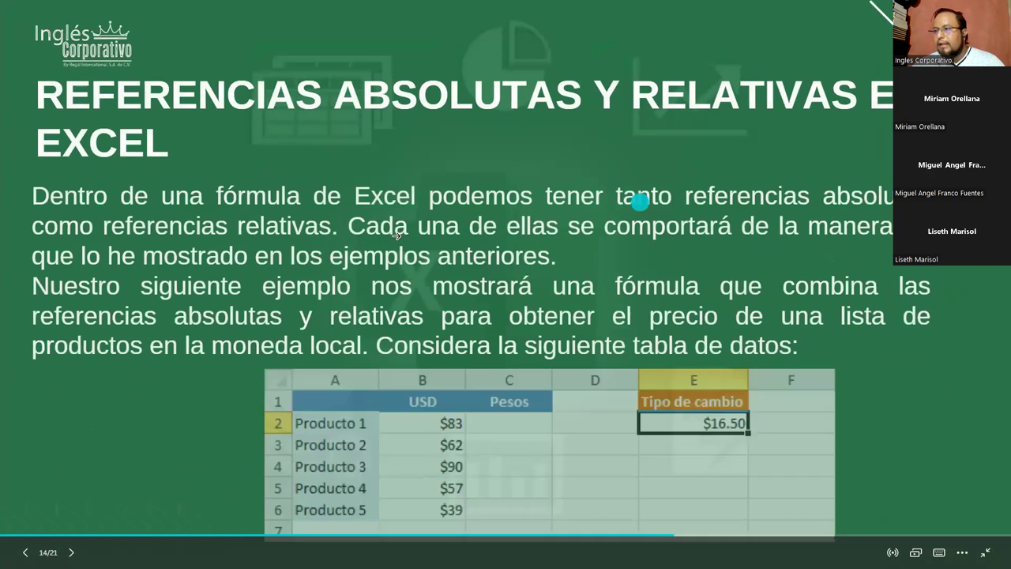
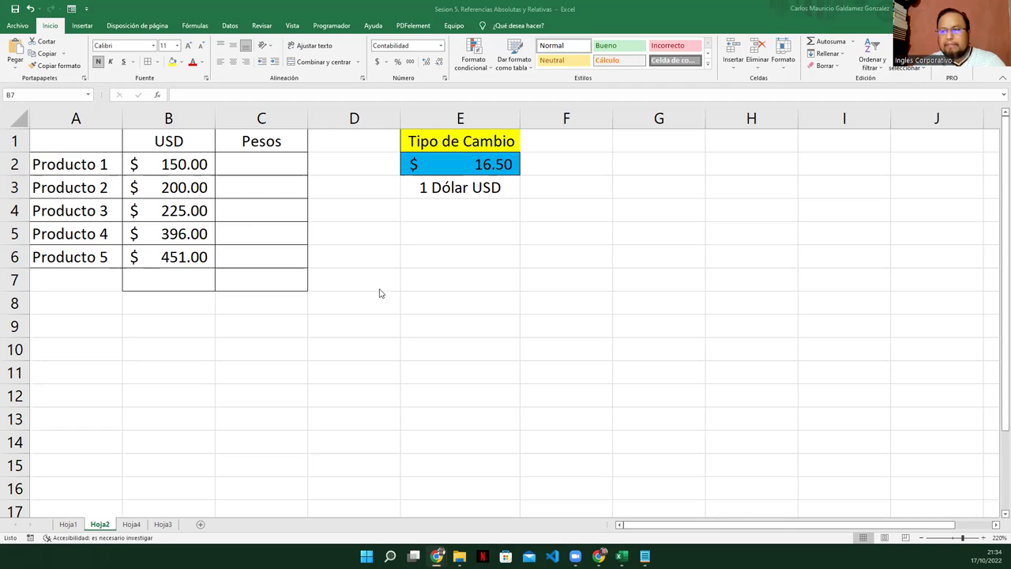
# - On Hoja2, examine Producto 1's USD price, the Pesos column and the exchange-rate table
pyautogui.click(245, 215)
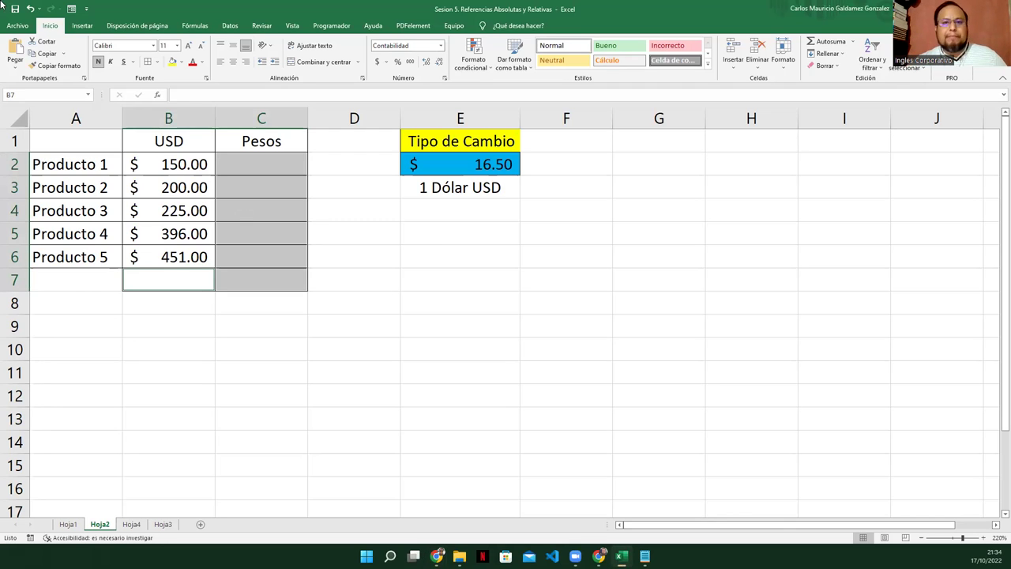
pyautogui.click(178, 172)
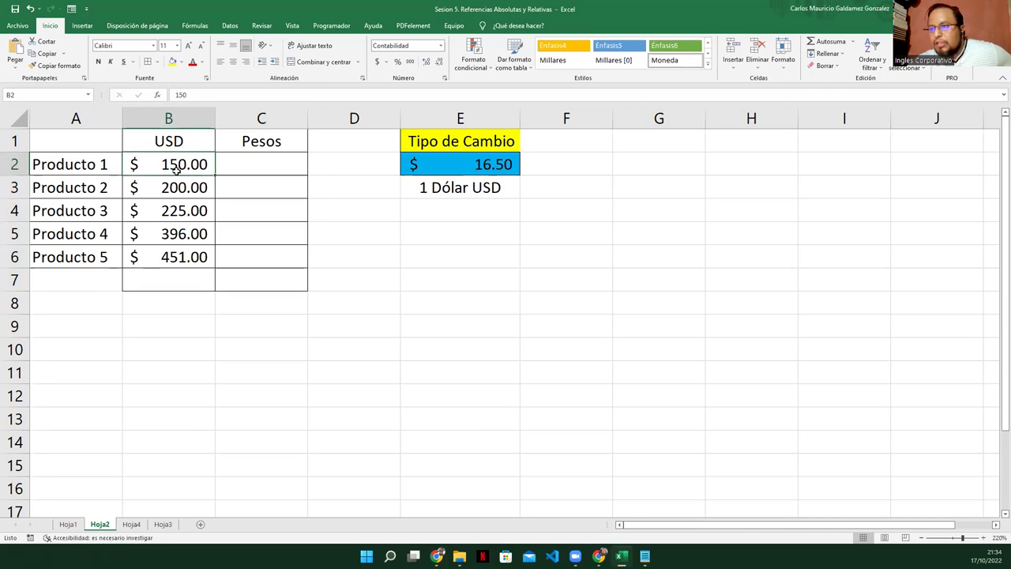
pyautogui.click(76, 162)
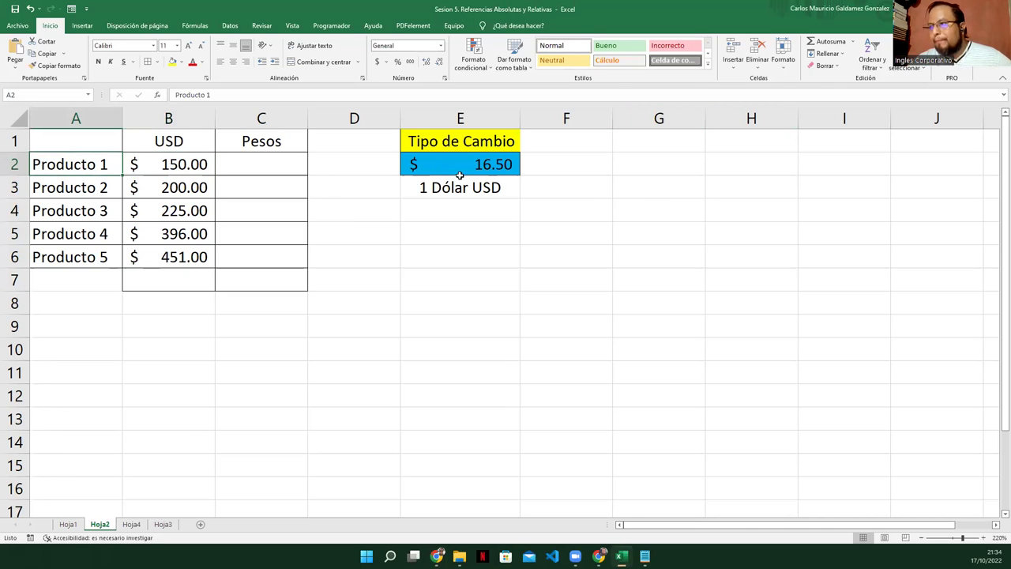
pyautogui.click(267, 147)
pyautogui.click(267, 178)
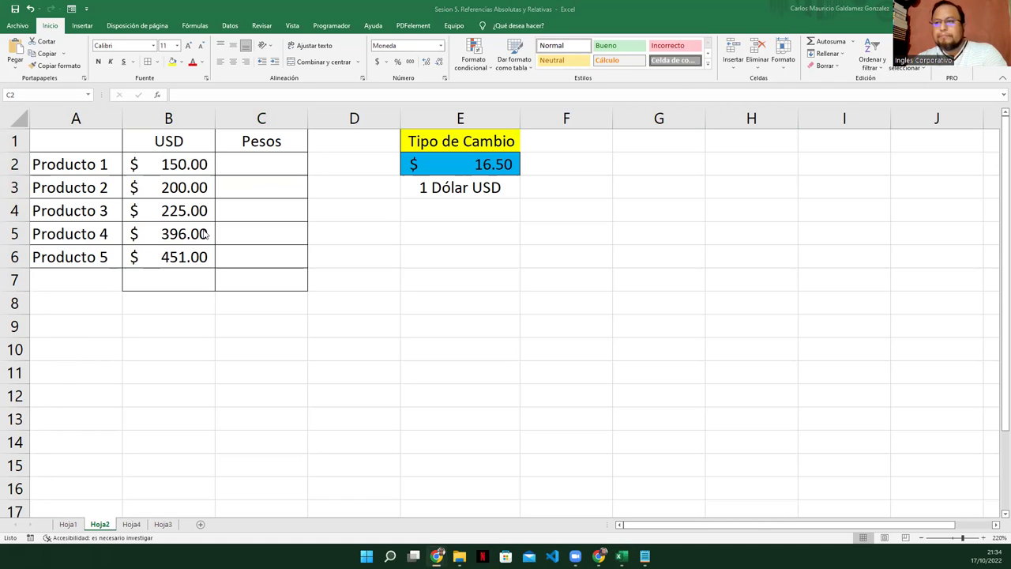
pyautogui.click(257, 164)
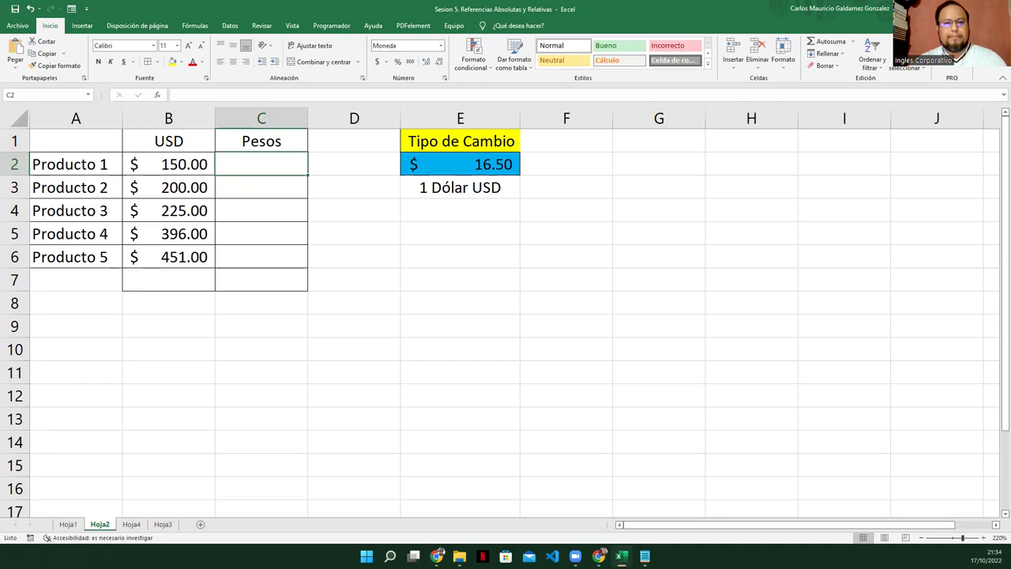
pyautogui.click(437, 555)
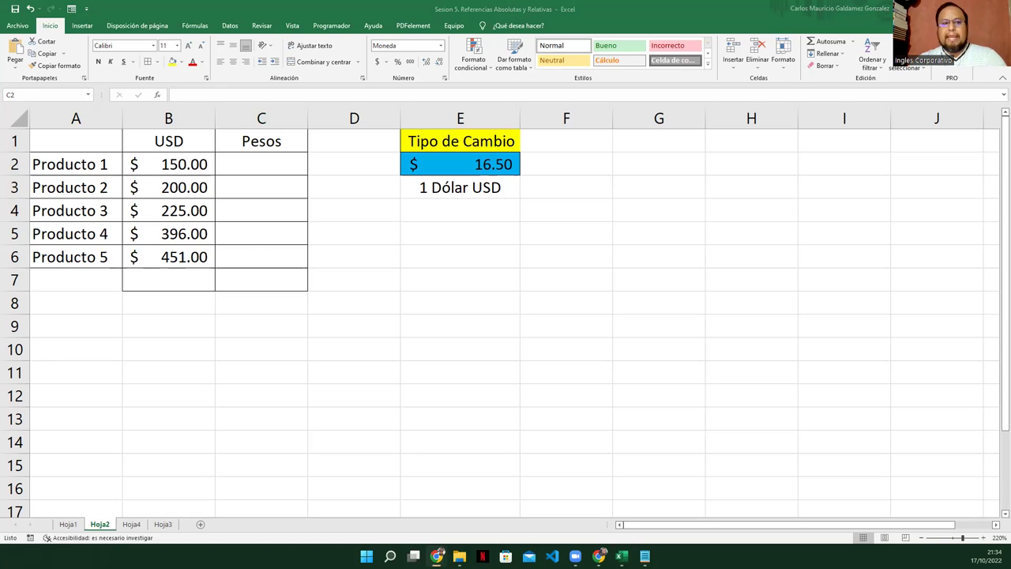
pyautogui.click(224, 165)
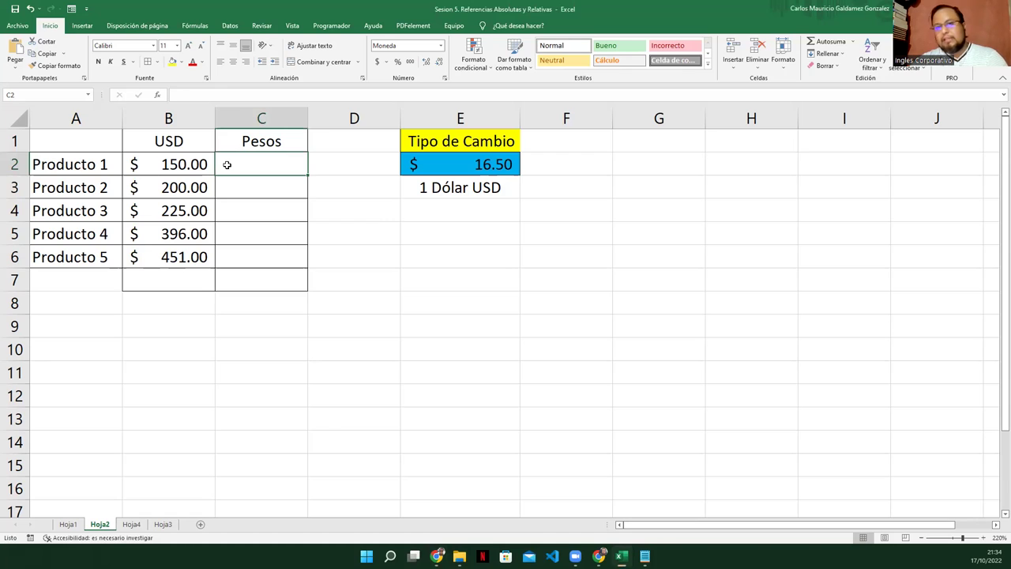
pyautogui.click(161, 164)
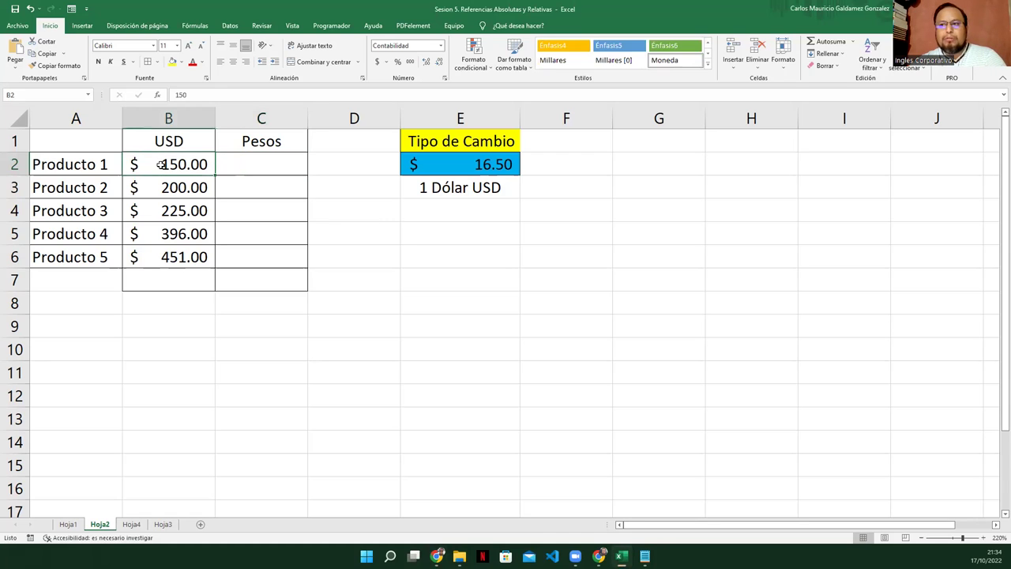
# - Examine the exchange rate in E2, its 1 Dólar USD label and Producto 1's USD price
pyautogui.click(472, 166)
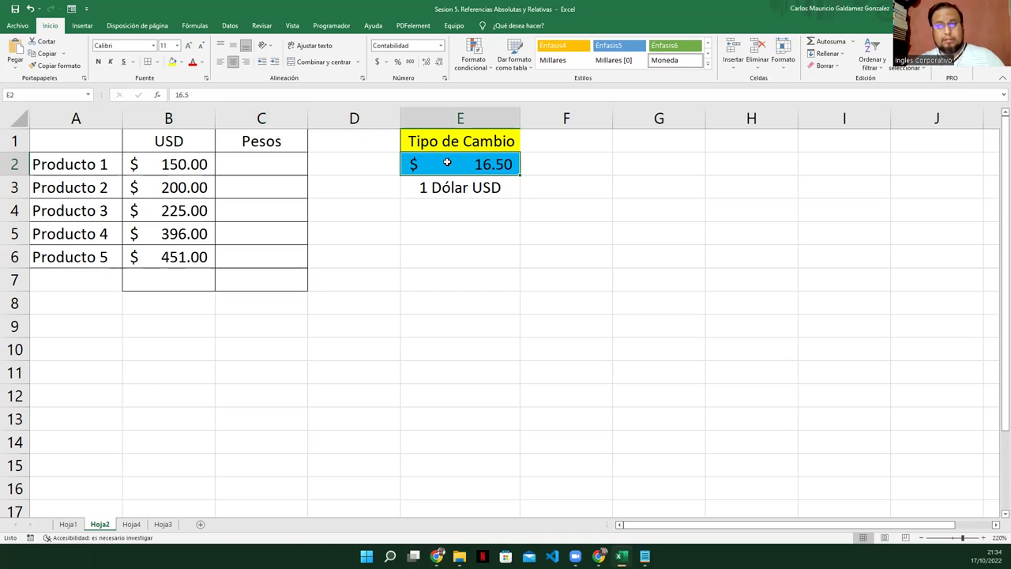
pyautogui.click(447, 188)
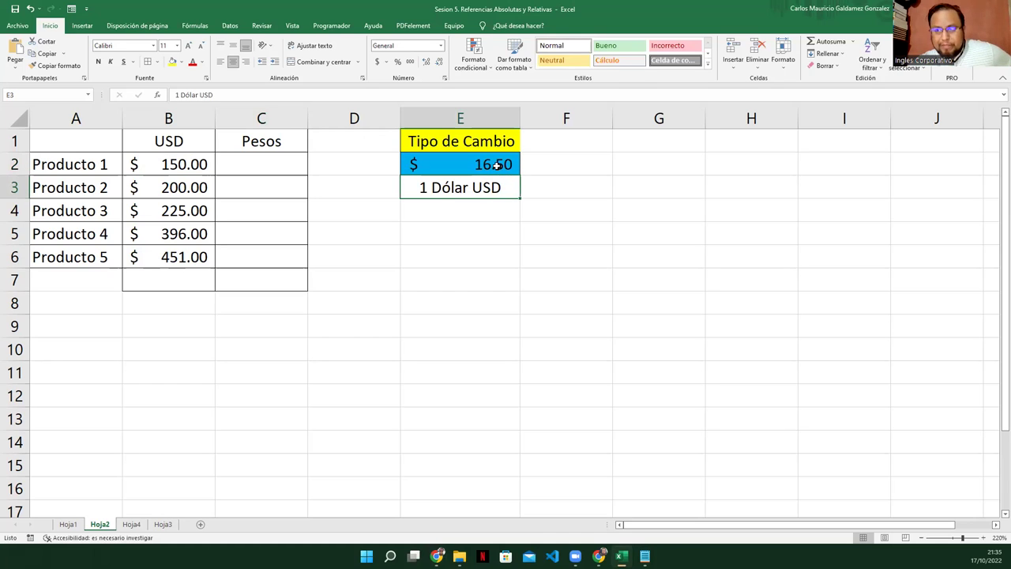
pyautogui.click(496, 165)
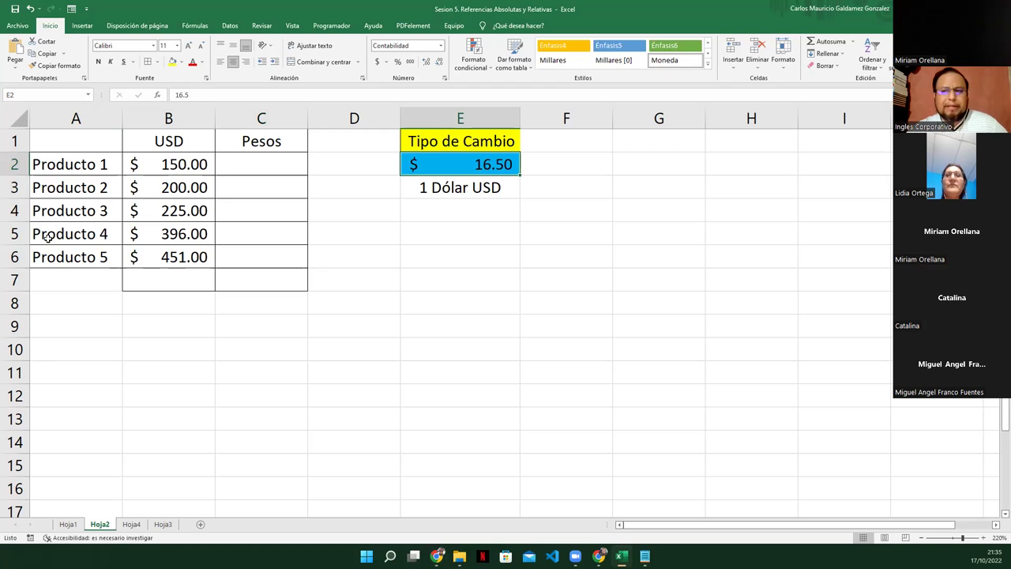
pyautogui.click(169, 170)
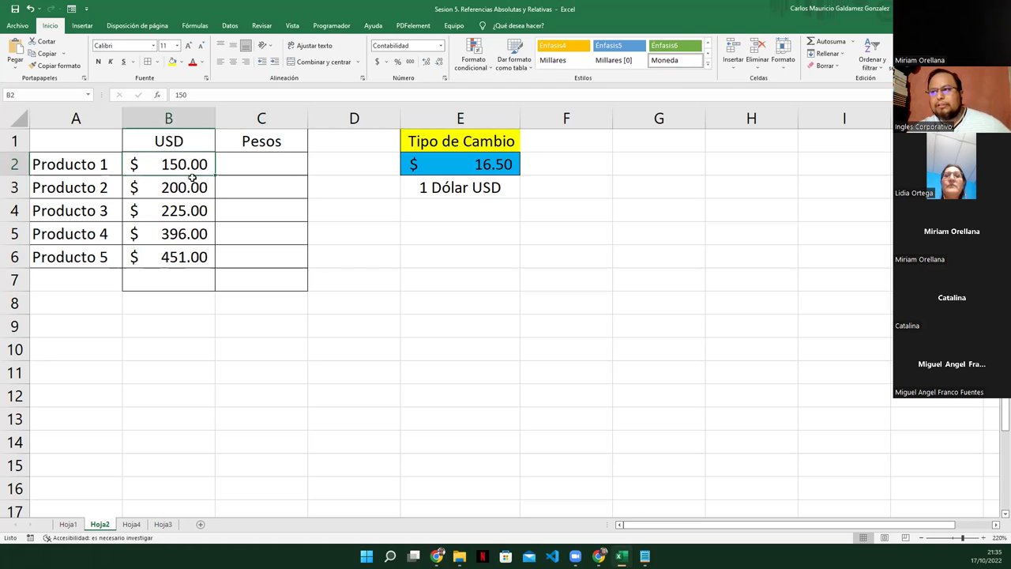
pyautogui.click(445, 166)
# - Enter the formula =B2*E2 in C2 to convert Producto 1's USD price to pesos
pyautogui.click(245, 160)
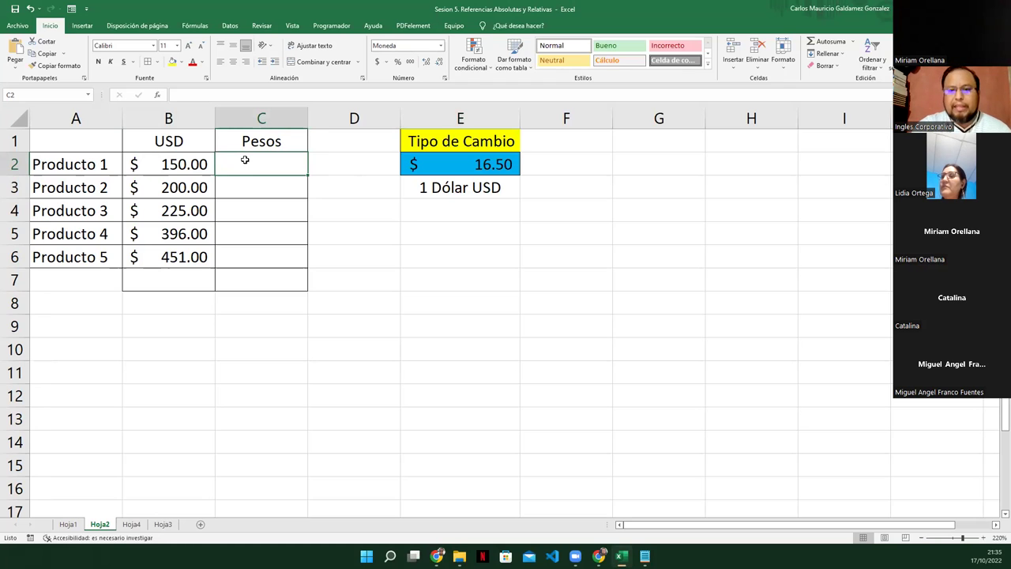
pyautogui.write('=')
pyautogui.press('Left')
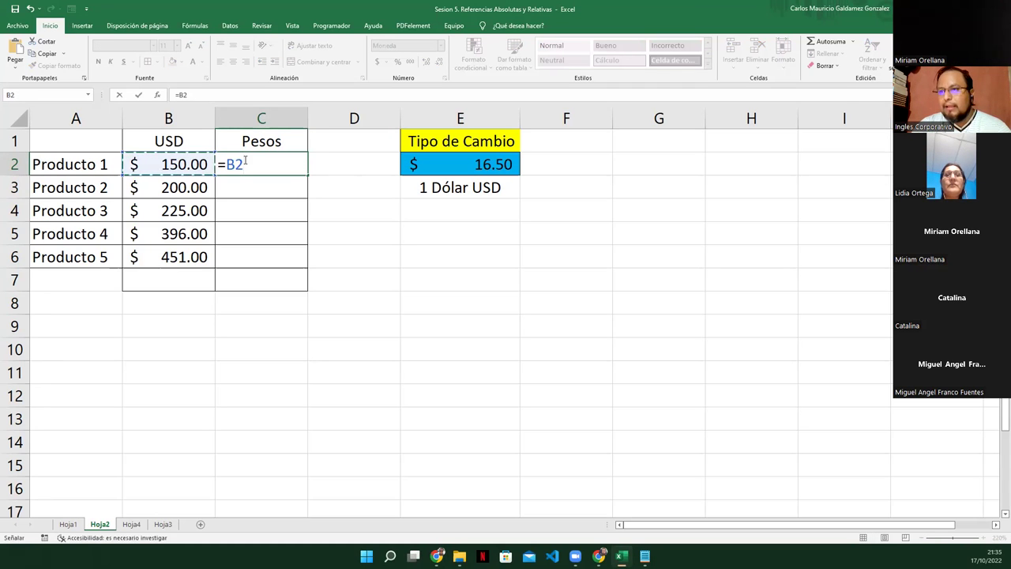
pyautogui.write('*')
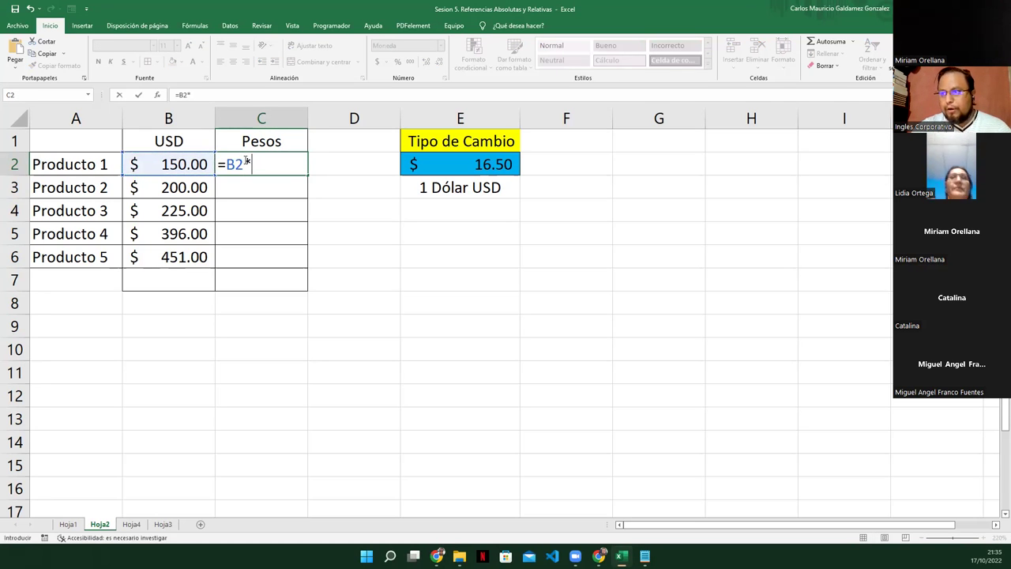
pyautogui.click(437, 165)
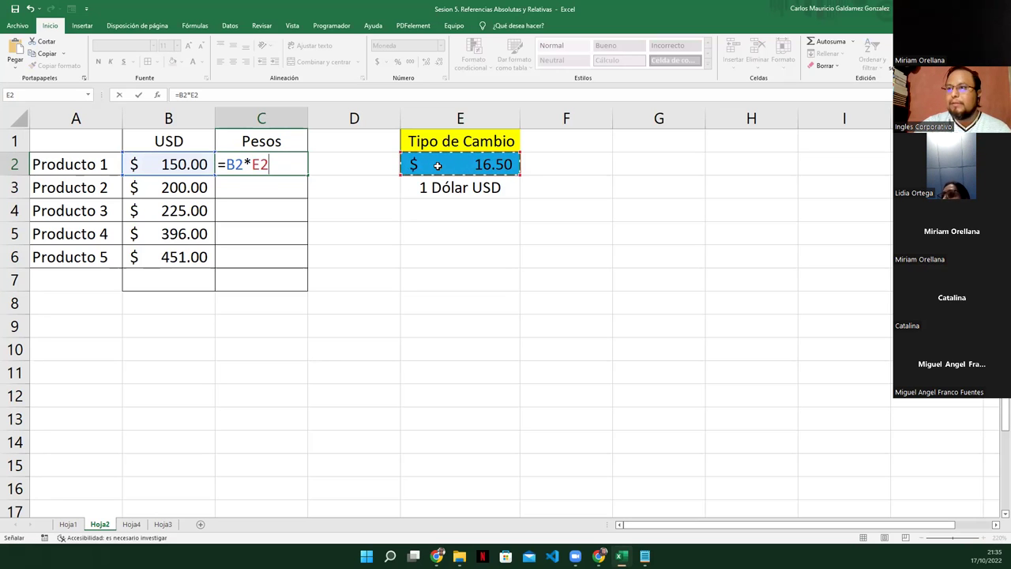
pyautogui.press('Return')
pyautogui.press('Up')
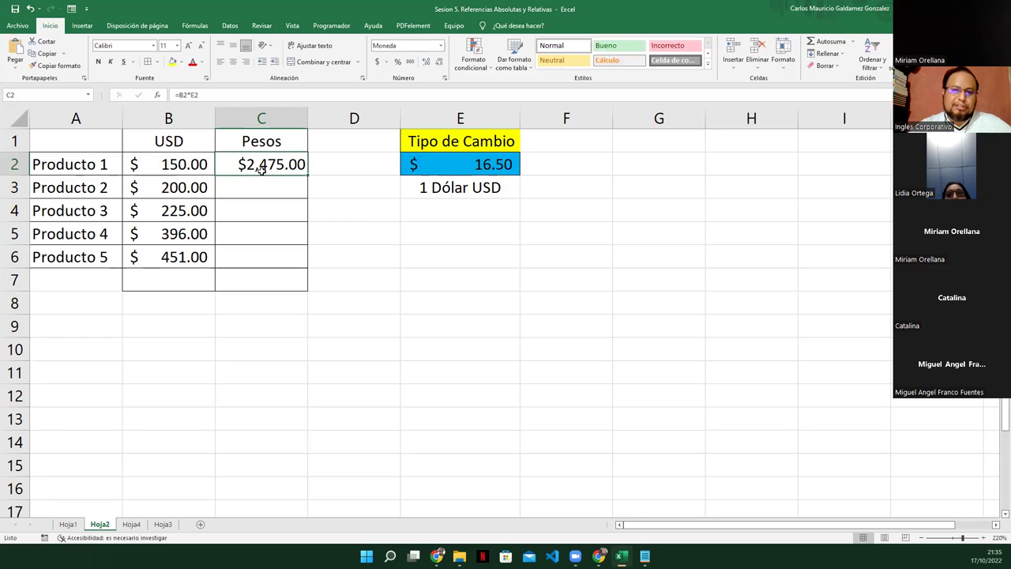
# - Review Producto 1's name, USD price and converted Pesos value across row 2
pyautogui.click(79, 163)
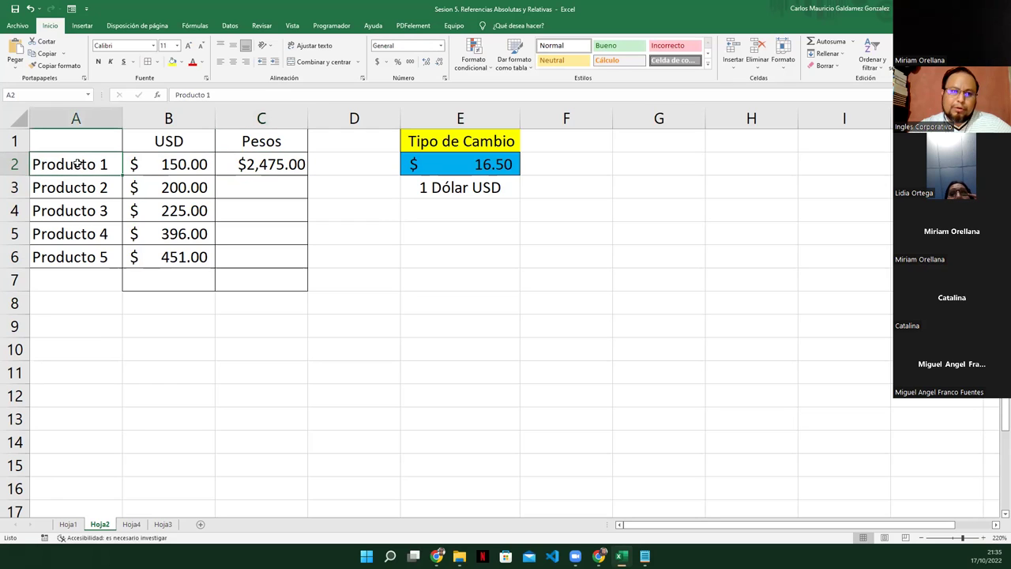
pyautogui.click(150, 165)
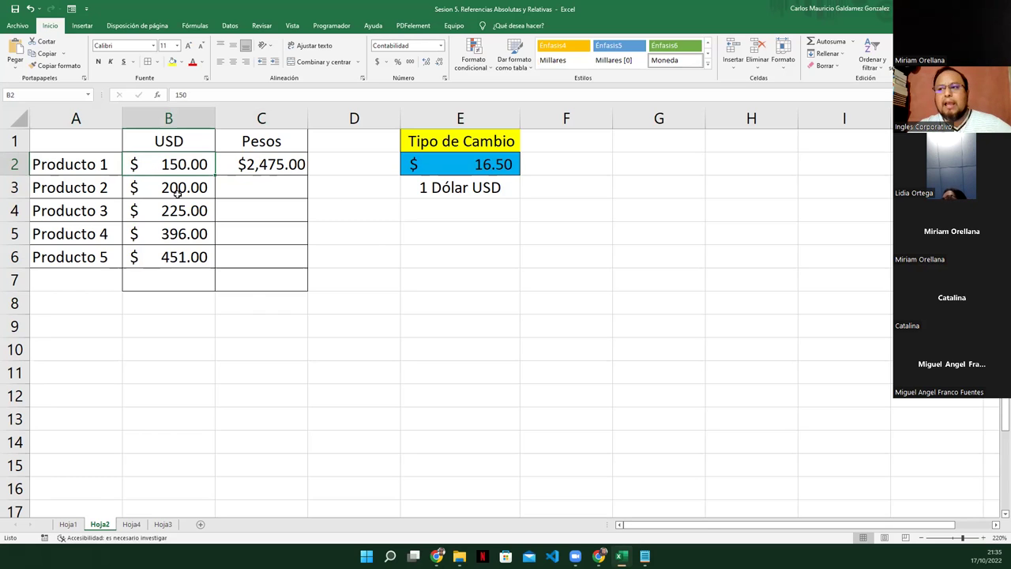
pyautogui.click(241, 165)
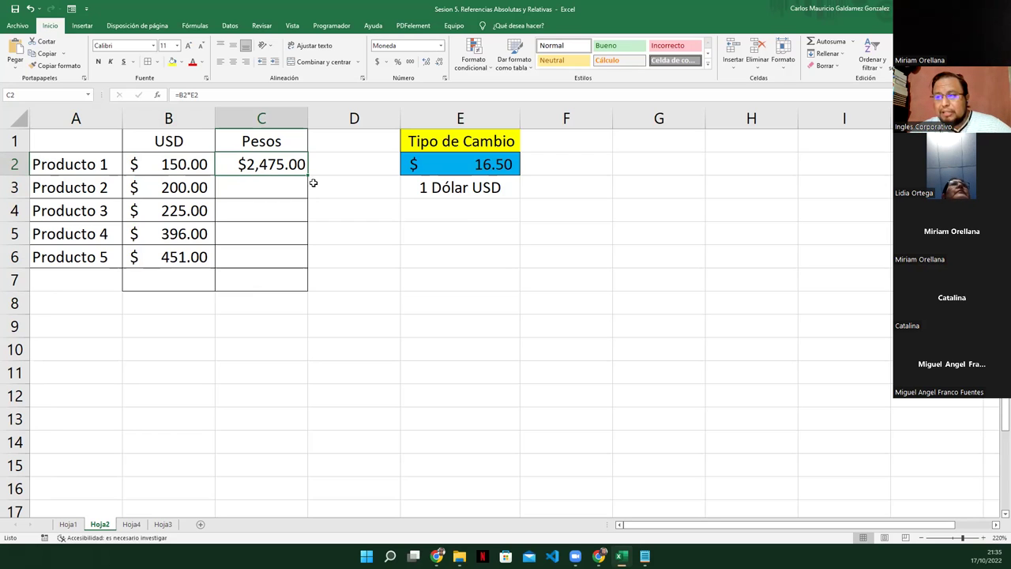
pyautogui.moveTo(309, 199); pyautogui.dragTo(291, 280)
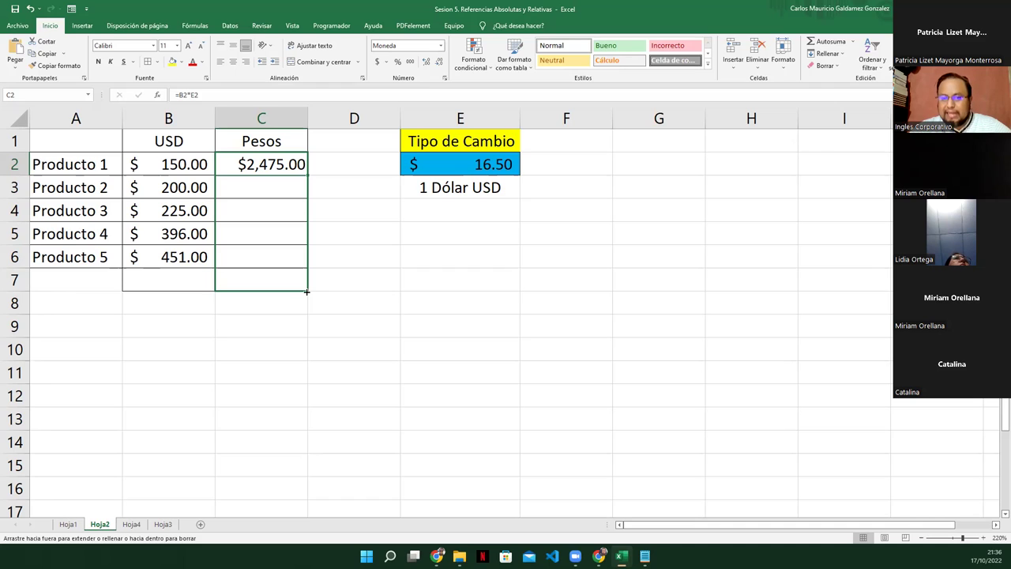
pyautogui.moveTo(306, 292); pyautogui.dragTo(304, 174)
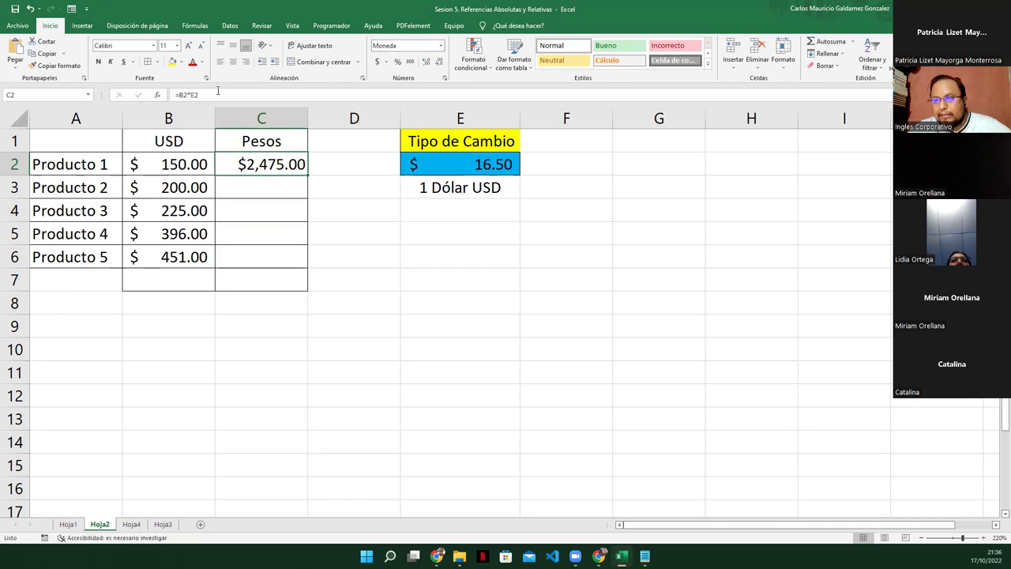
pyautogui.doubleClick(294, 164)
pyautogui.click(297, 188)
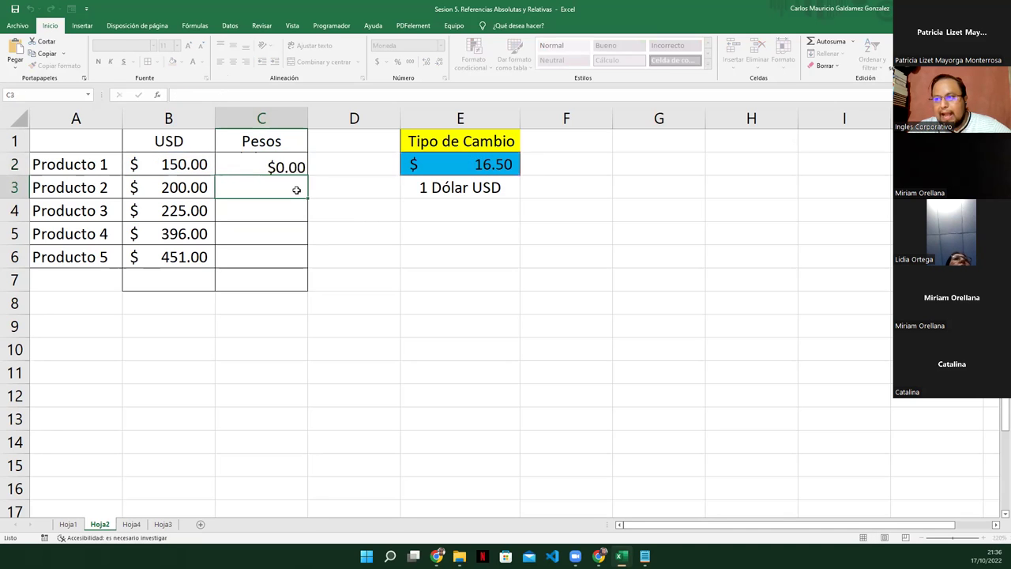
pyautogui.click(298, 167)
pyautogui.moveTo(306, 180); pyautogui.dragTo(304, 284)
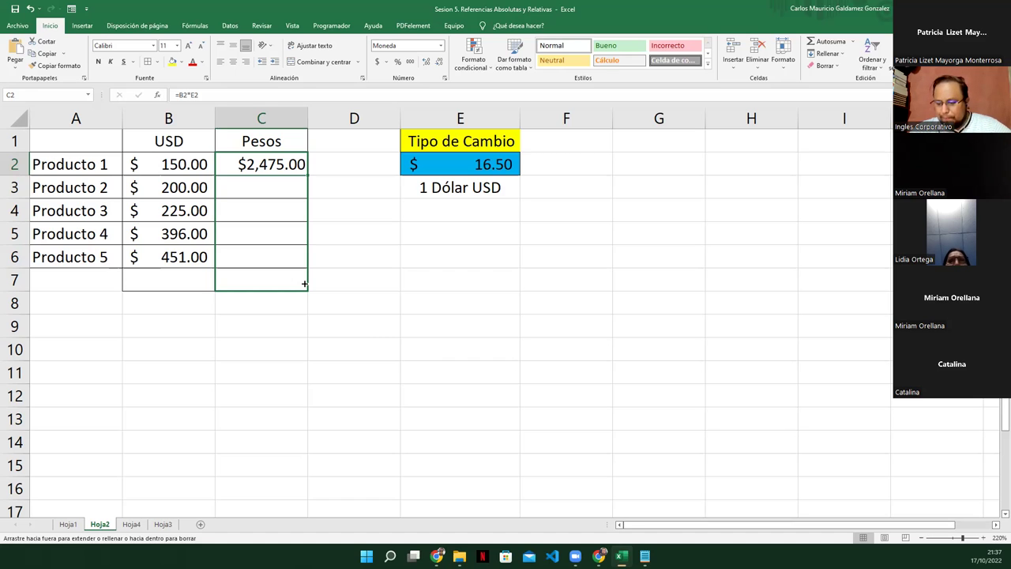
pyautogui.moveTo(305, 283); pyautogui.dragTo(294, 177)
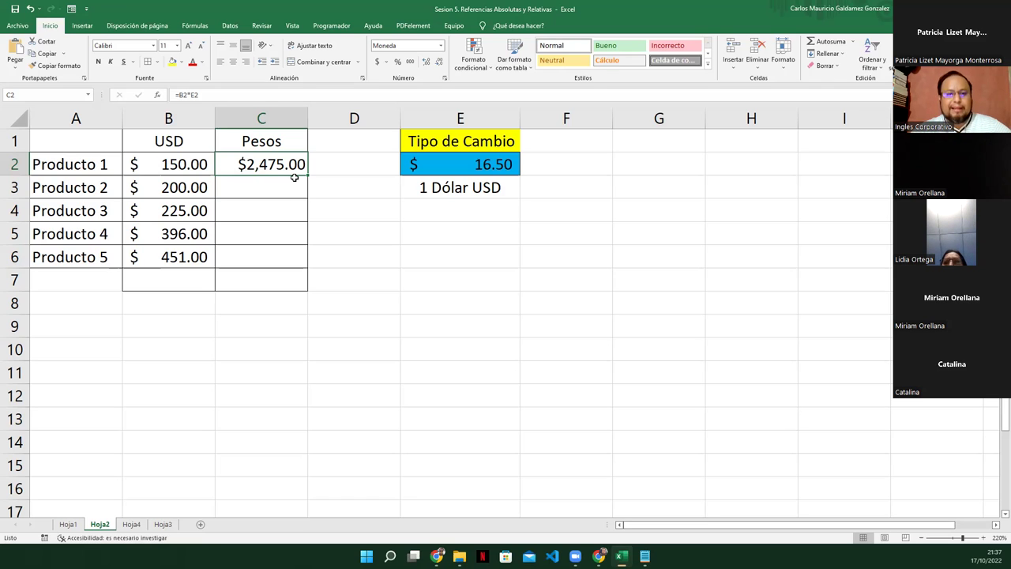
# - Inspect the references in C2's formula against the exchange-rate cell E2, leaving the formula as it is
pyautogui.click(182, 95)
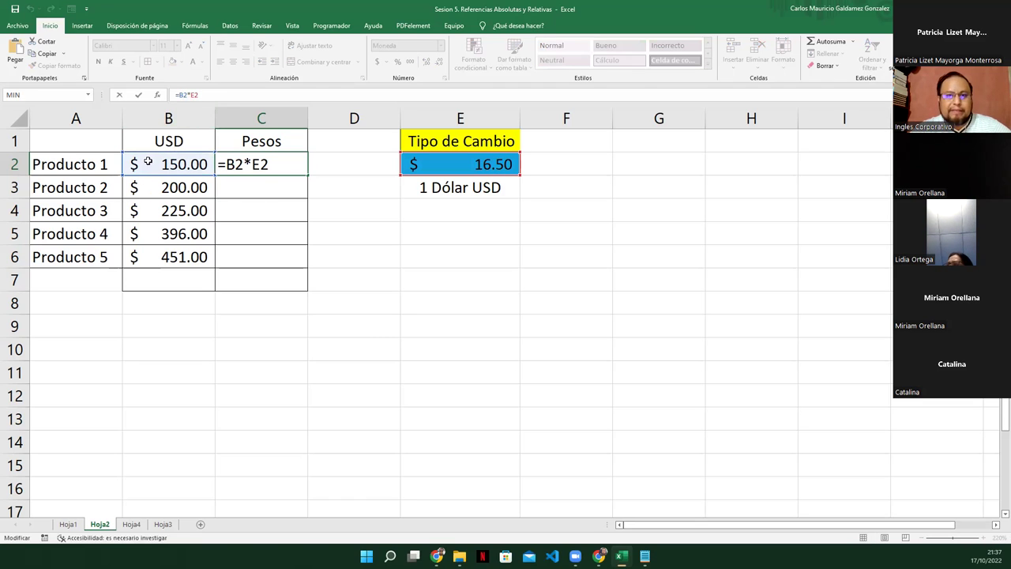
pyautogui.click(458, 165)
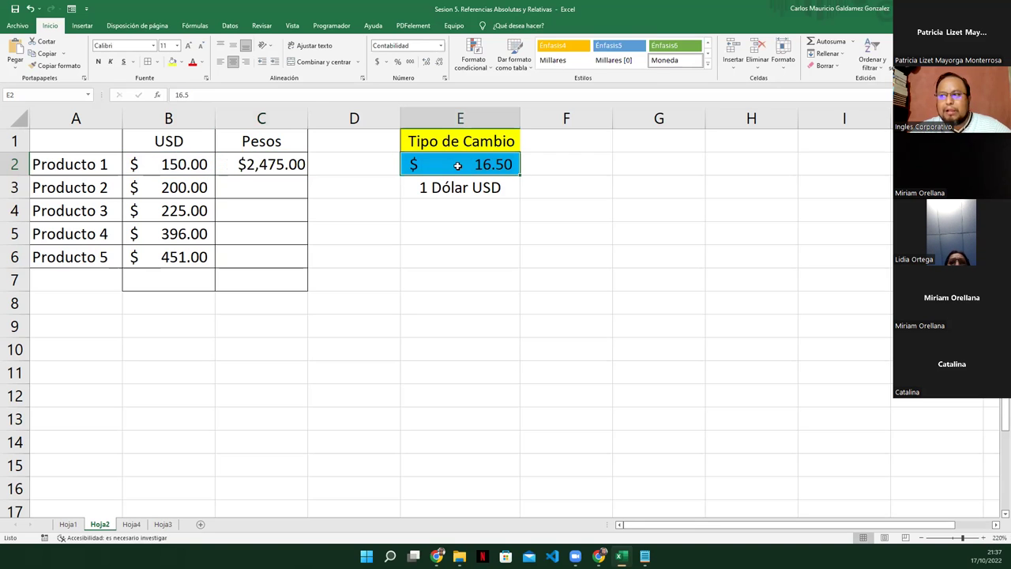
pyautogui.click(270, 162)
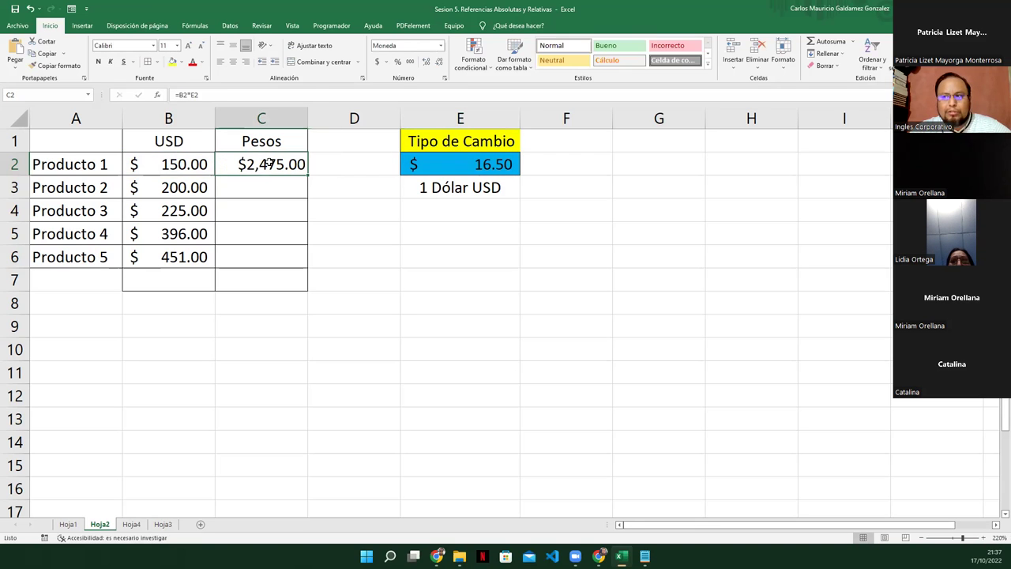
pyautogui.click(204, 98)
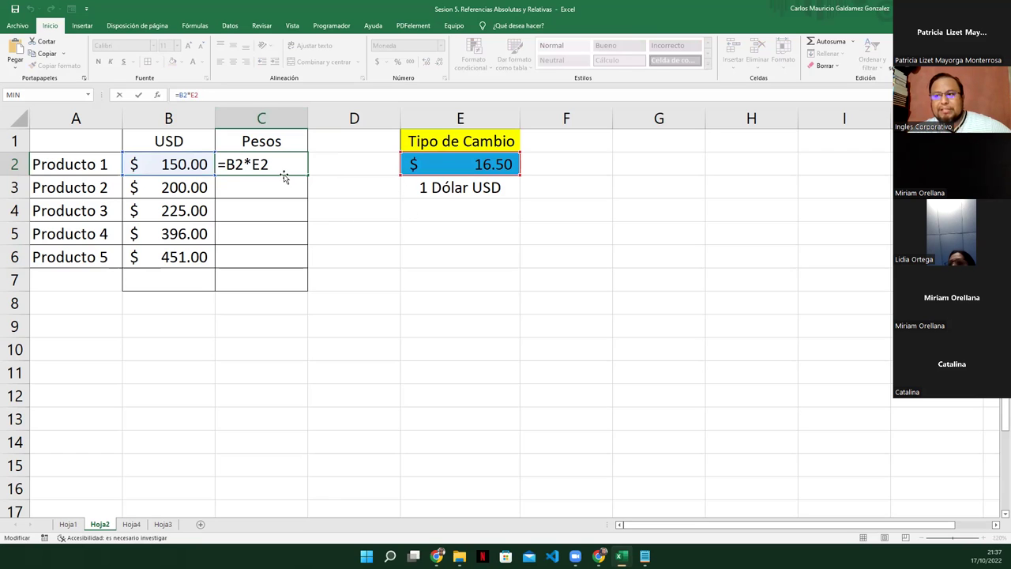
pyautogui.hotkey('ctrl', 'Return')
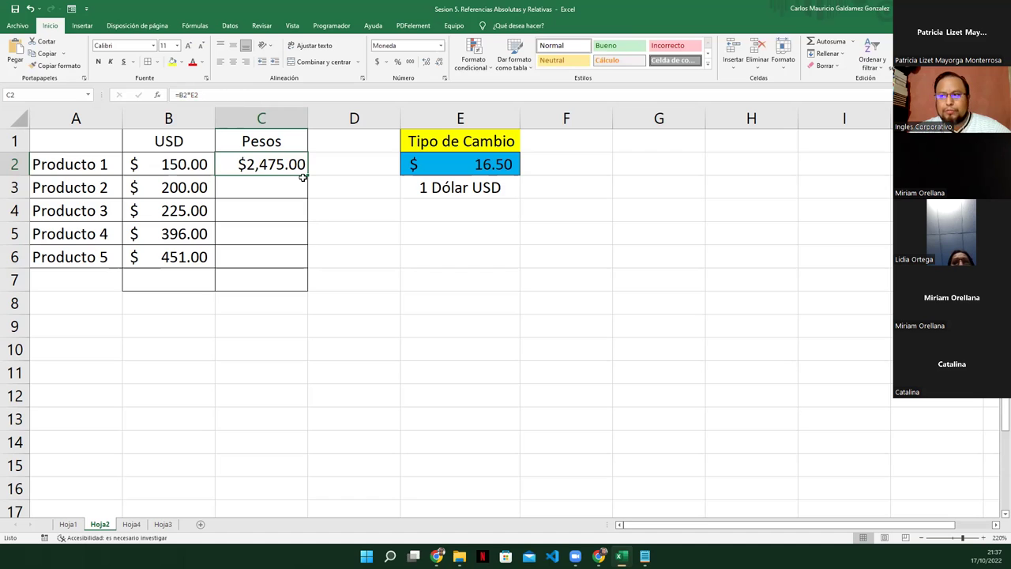
# - Fill C2's relative formula down through C6 and check the copied cell C3
pyautogui.moveTo(306, 175); pyautogui.dragTo(301, 265)
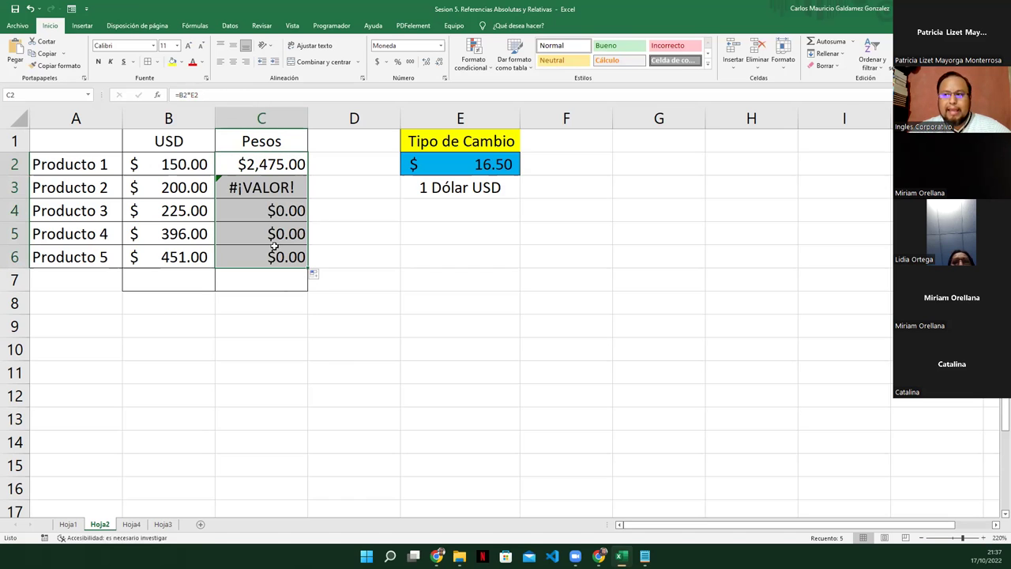
pyautogui.moveTo(264, 211); pyautogui.dragTo(273, 255)
pyautogui.click(263, 188)
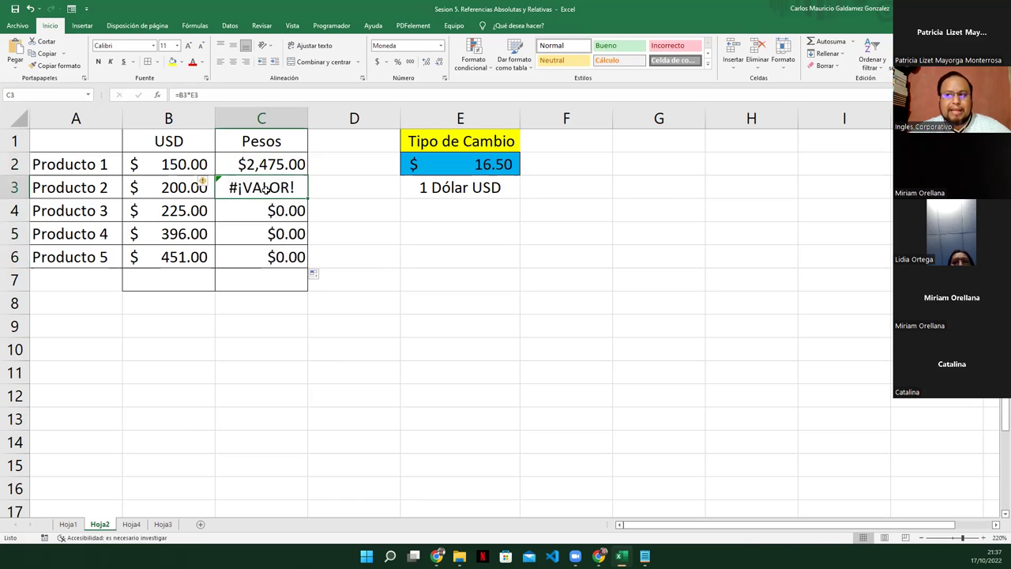
# - Compare which cells the formulas in C2 and C3 refer to
pyautogui.click(251, 161)
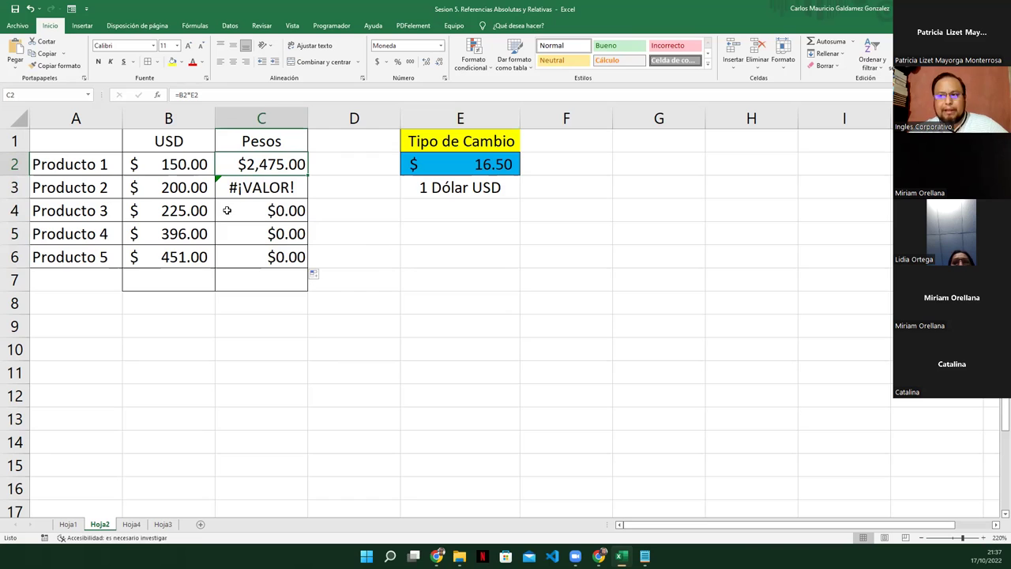
pyautogui.doubleClick(261, 164)
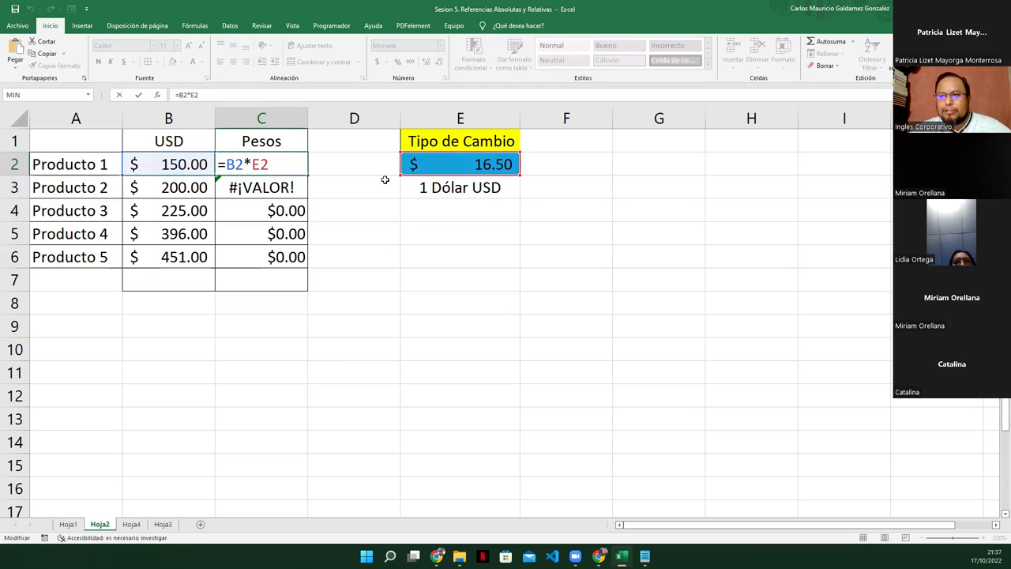
pyautogui.press('Return')
pyautogui.press('F2')
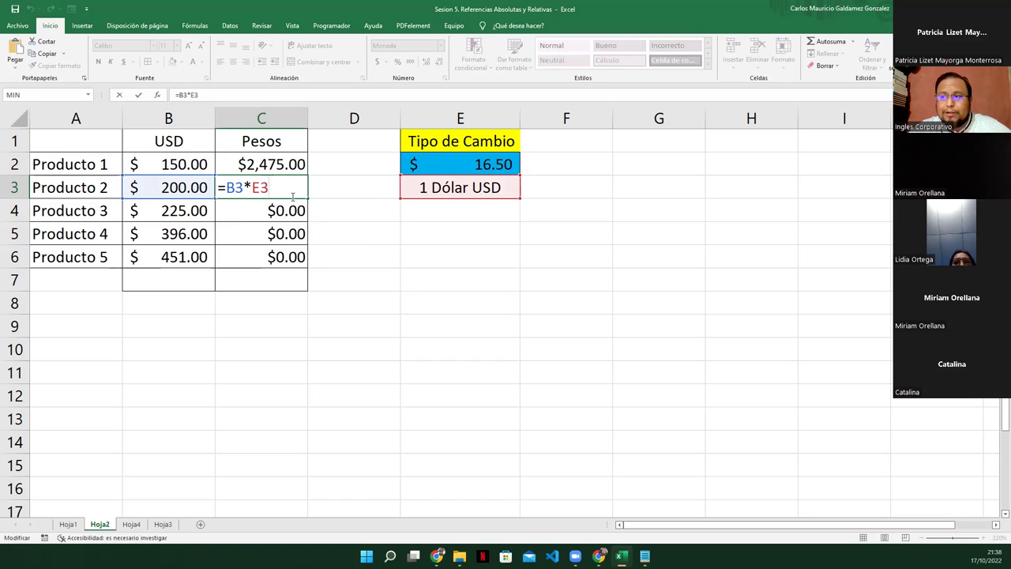
pyautogui.hotkey('ctrl', 'Return')
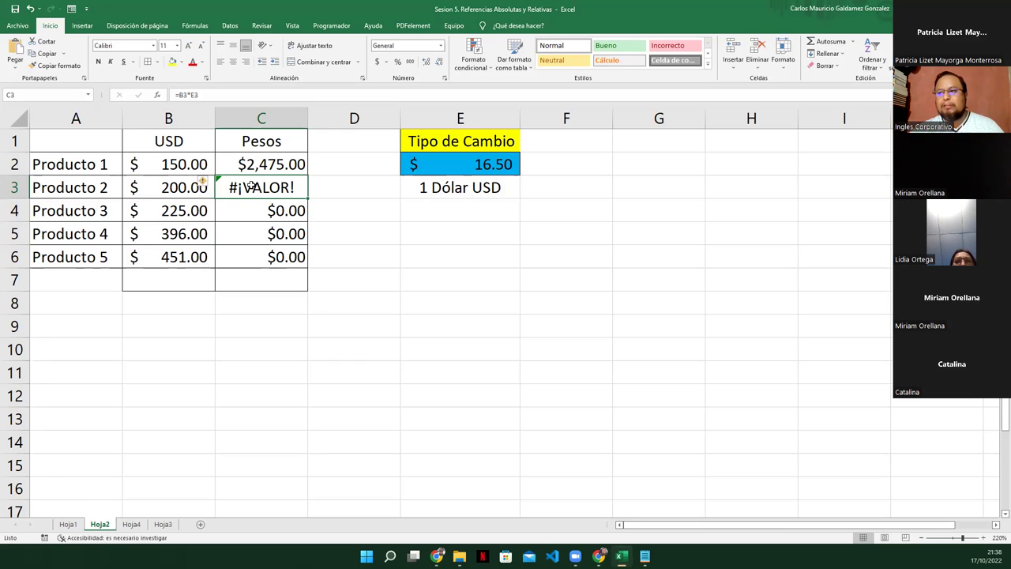
# - Clear the copied formulas from C3:C6 in the Pesos column
pyautogui.click(267, 164)
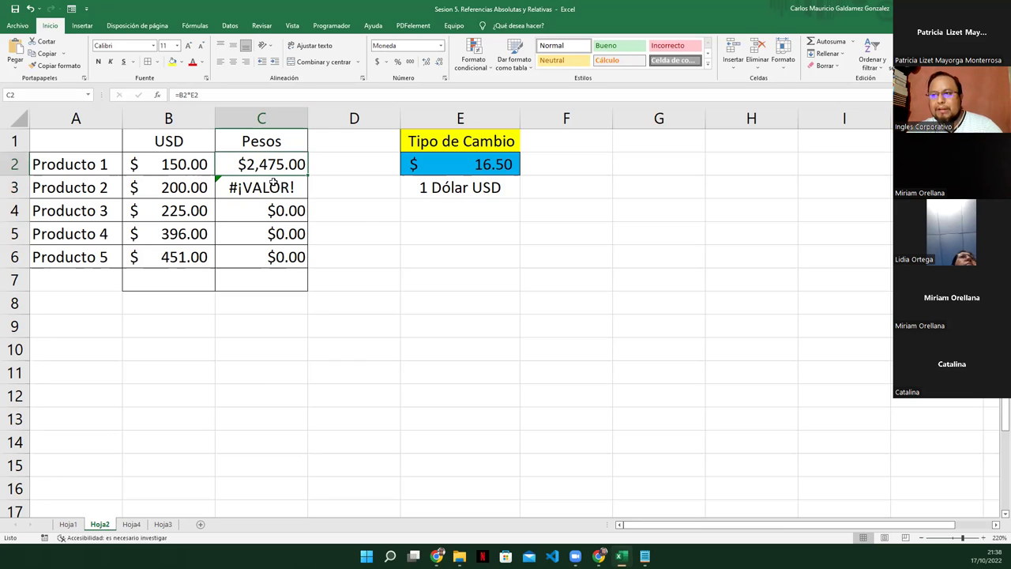
pyautogui.moveTo(273, 183); pyautogui.dragTo(269, 255)
pyautogui.press('Delete')
pyautogui.moveTo(256, 208); pyautogui.dragTo(256, 162)
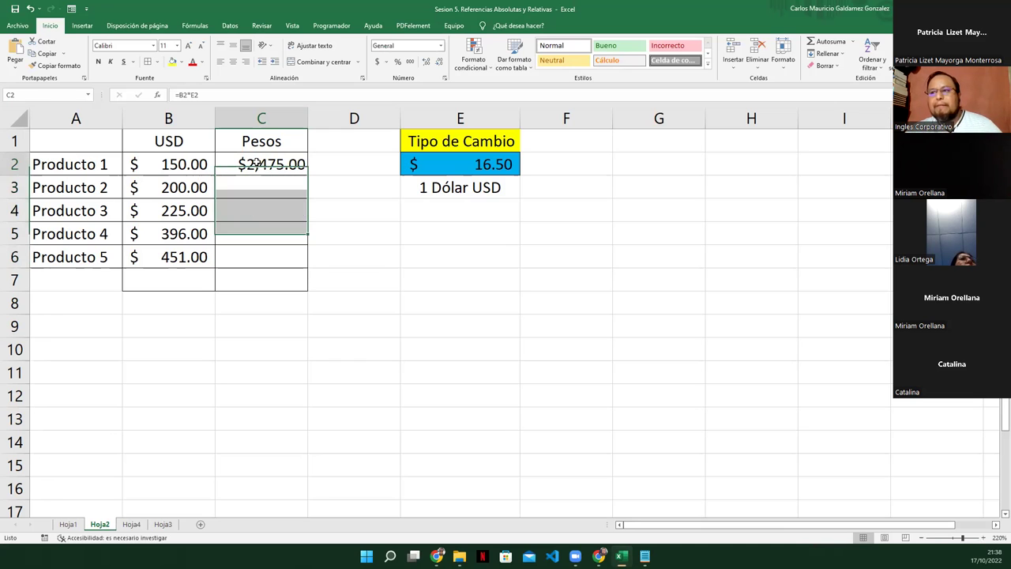
# - Make the exchange-rate reference absolute in C2 so that the formula reads =B2*$E$2
pyautogui.click(257, 162)
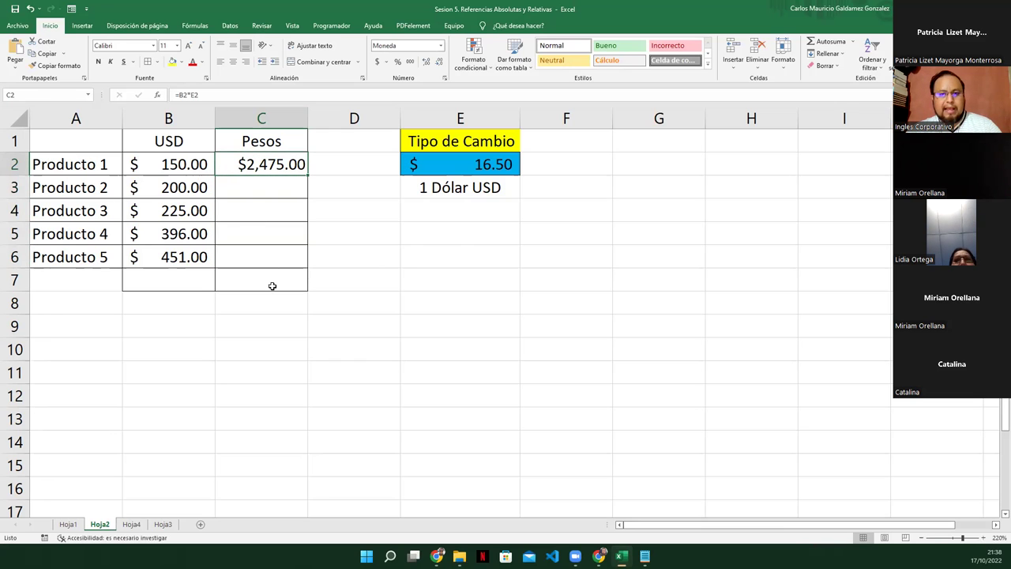
pyautogui.press('F2')
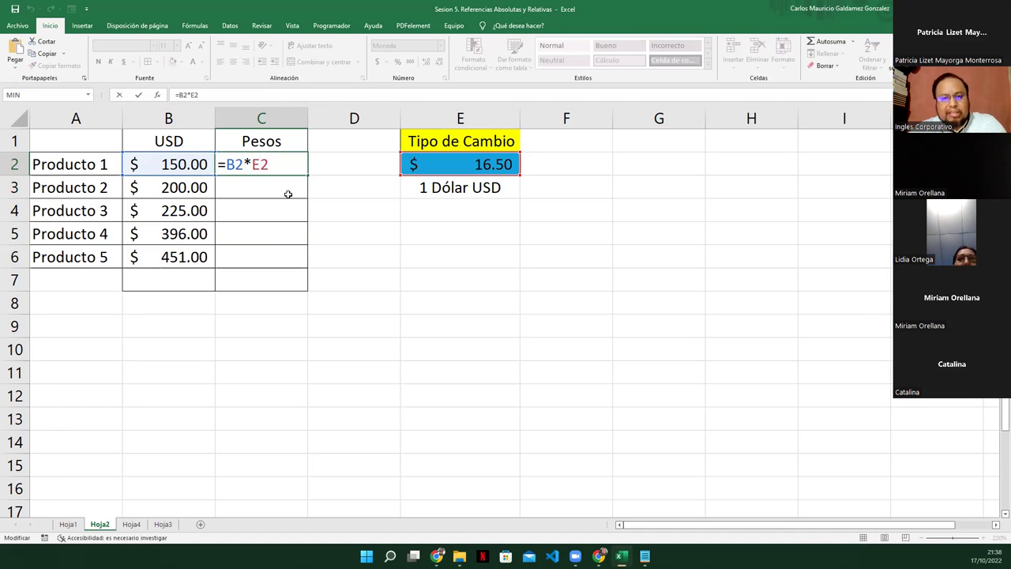
pyautogui.press('F4')
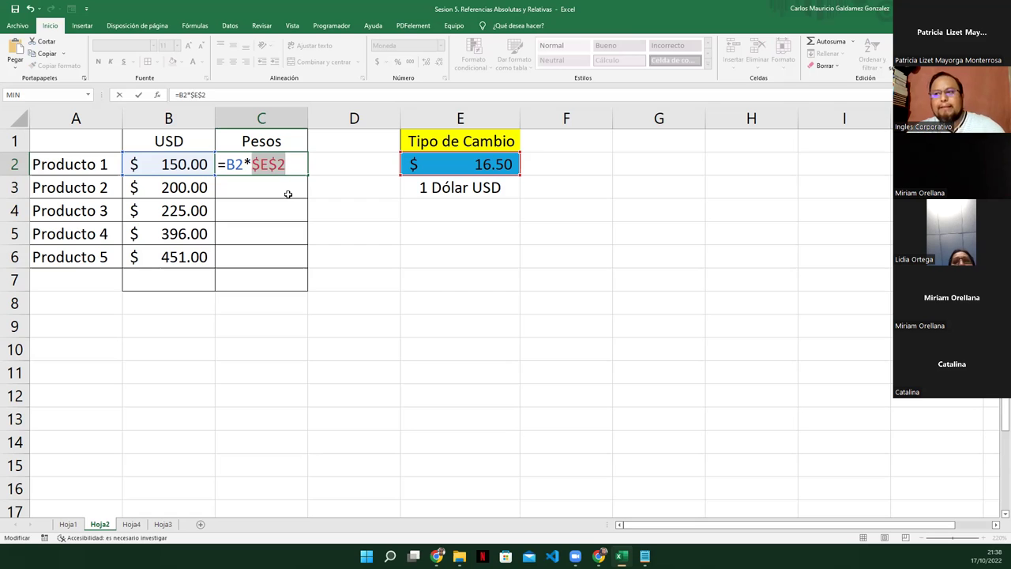
pyautogui.press('Right')
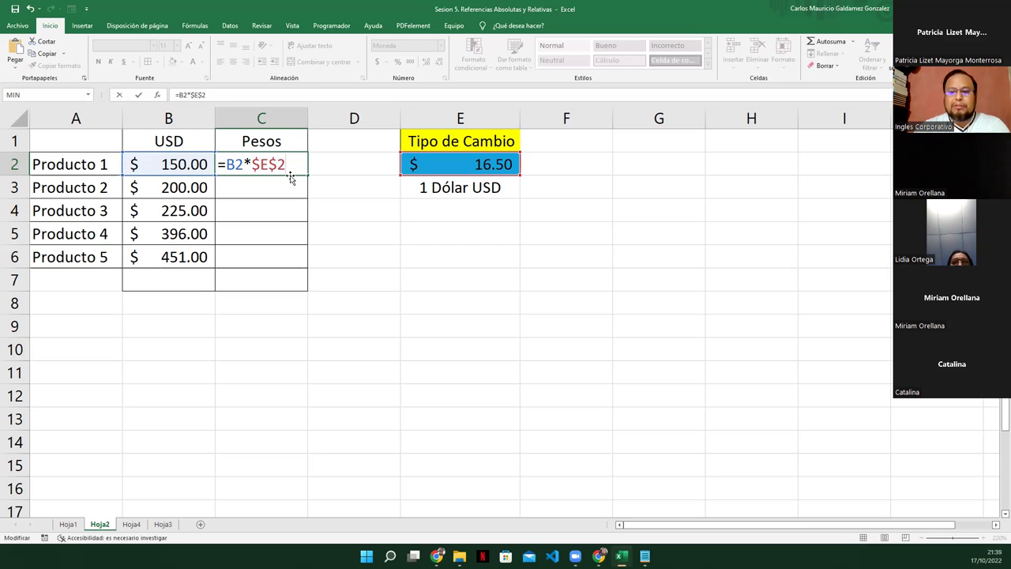
pyautogui.press('Return')
pyautogui.press('Up')
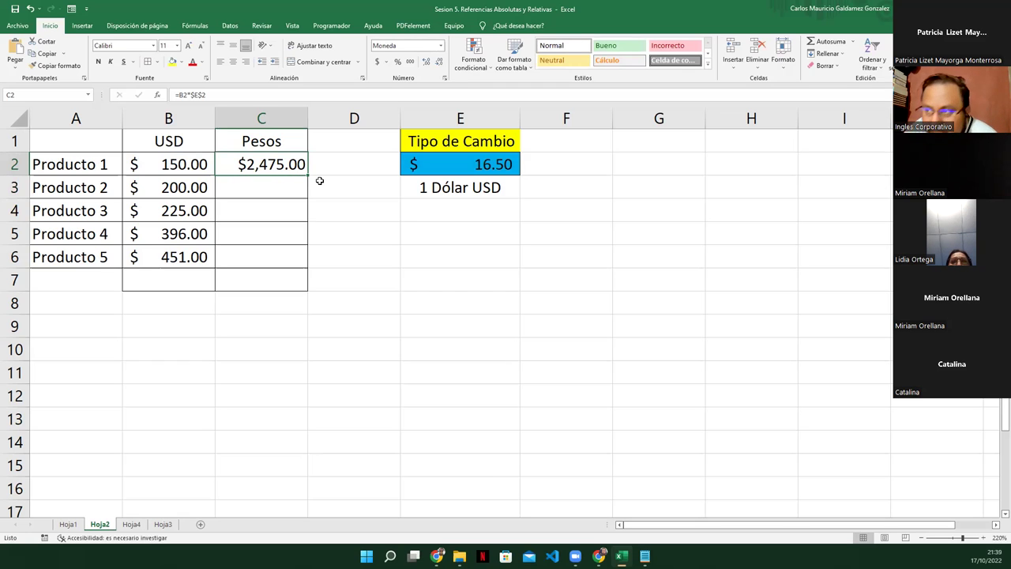
# - Fill C2's =B2*$E$2 formula down the Pesos column through C6
pyautogui.moveTo(306, 174); pyautogui.dragTo(301, 269)
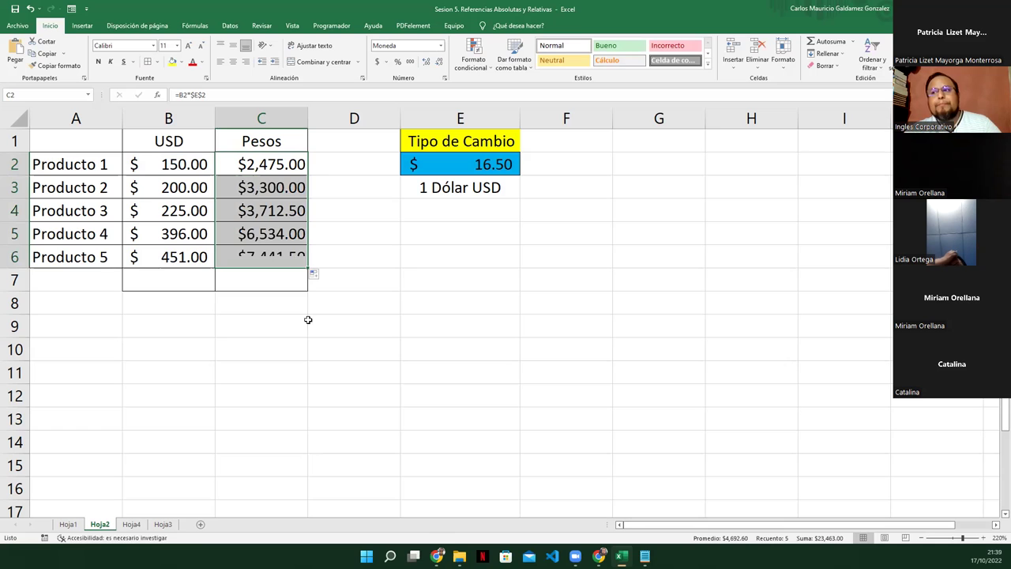
# - Examine the formulas in C2 through C6 one by one, comparing the relative USD reference with the fixed exchange-rate reference
pyautogui.click(243, 166)
pyautogui.press('F2')
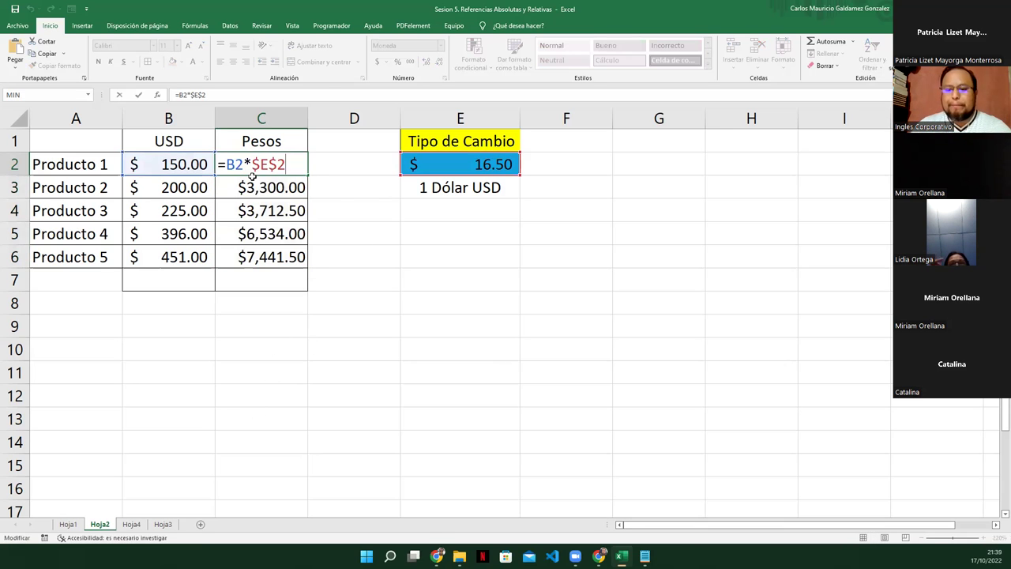
pyautogui.press('Return')
pyautogui.press('F2')
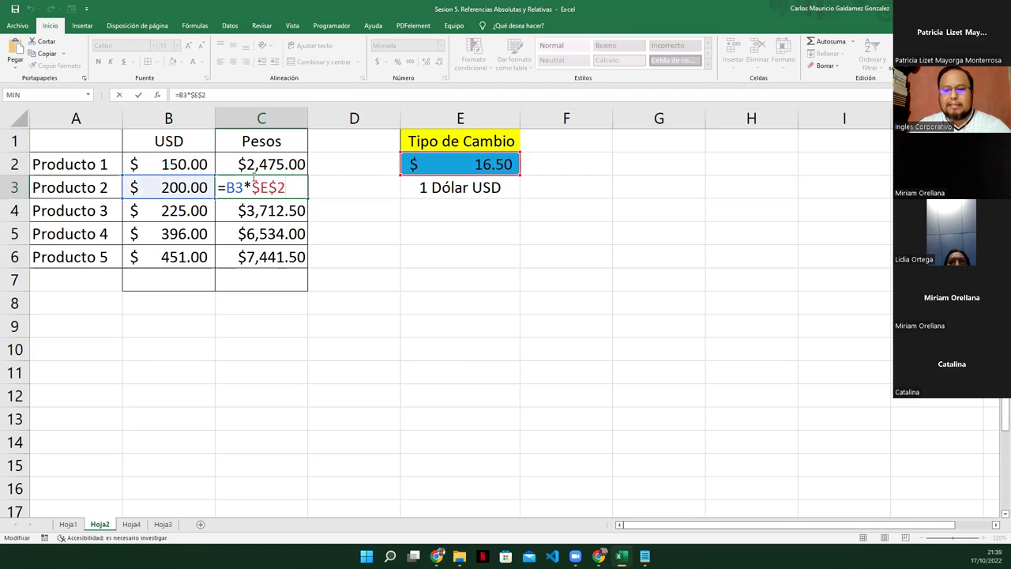
pyautogui.press('Return')
pyautogui.press('F2')
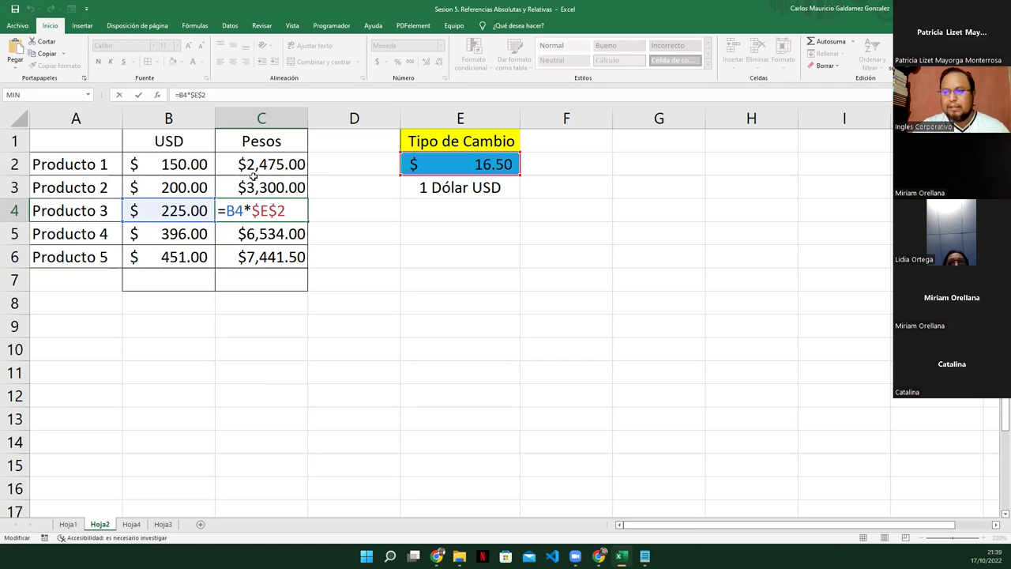
pyautogui.press('Return')
pyautogui.press('F2')
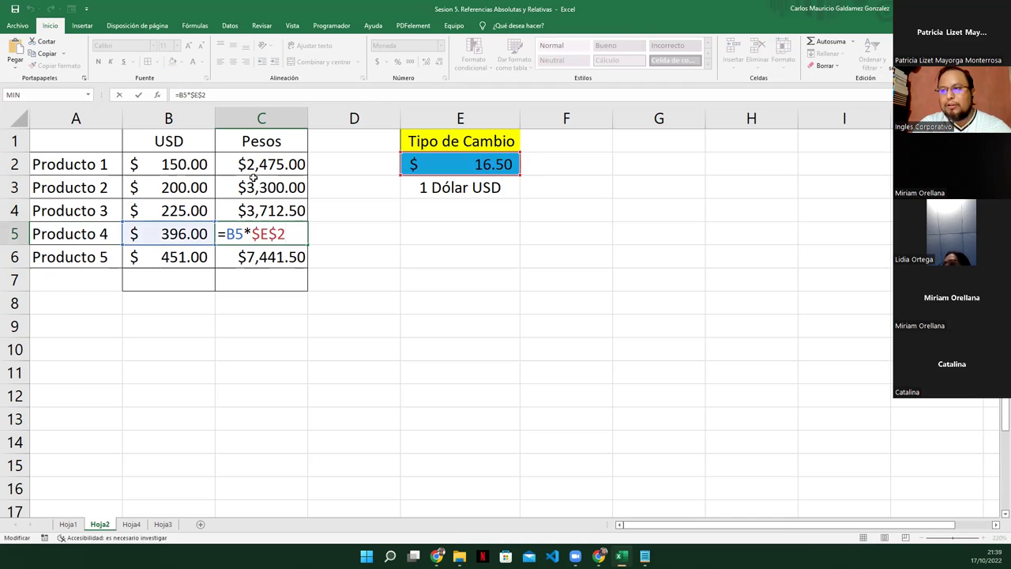
pyautogui.press('Return')
pyautogui.press('F2')
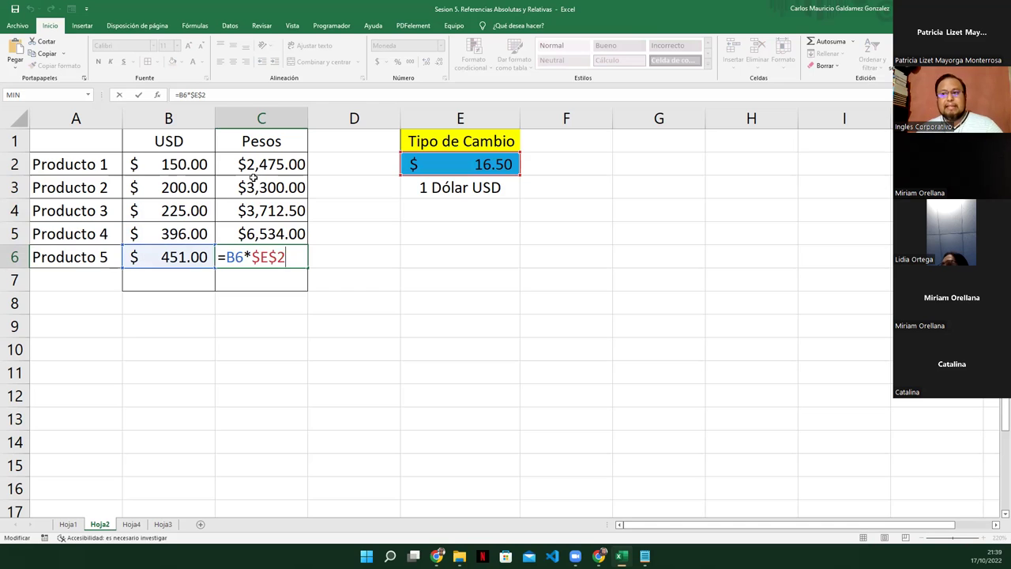
pyautogui.press('Return')
pyautogui.press('Up')
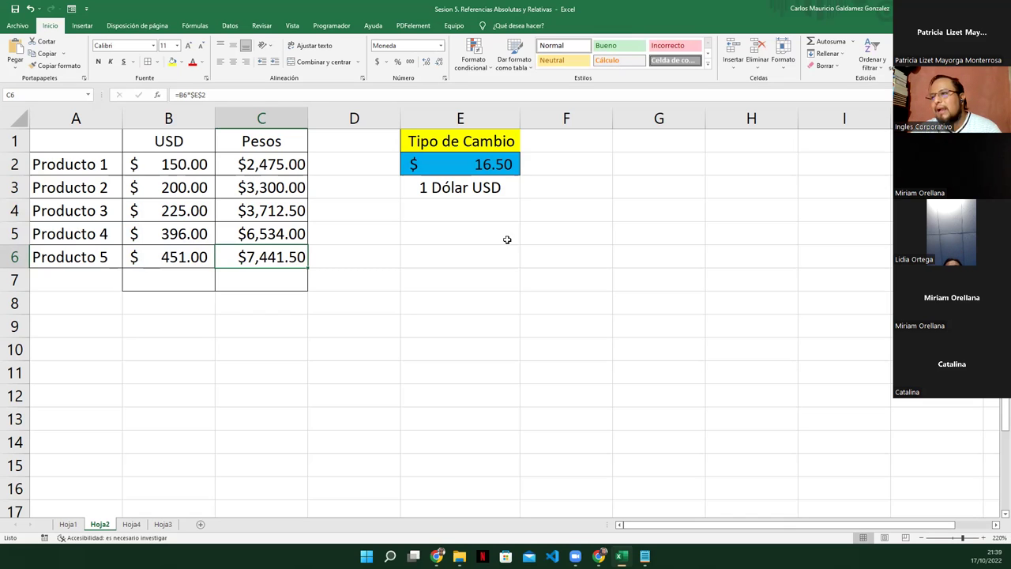
# - Set the exchange rate in E2 to 18.86
pyautogui.click(460, 162)
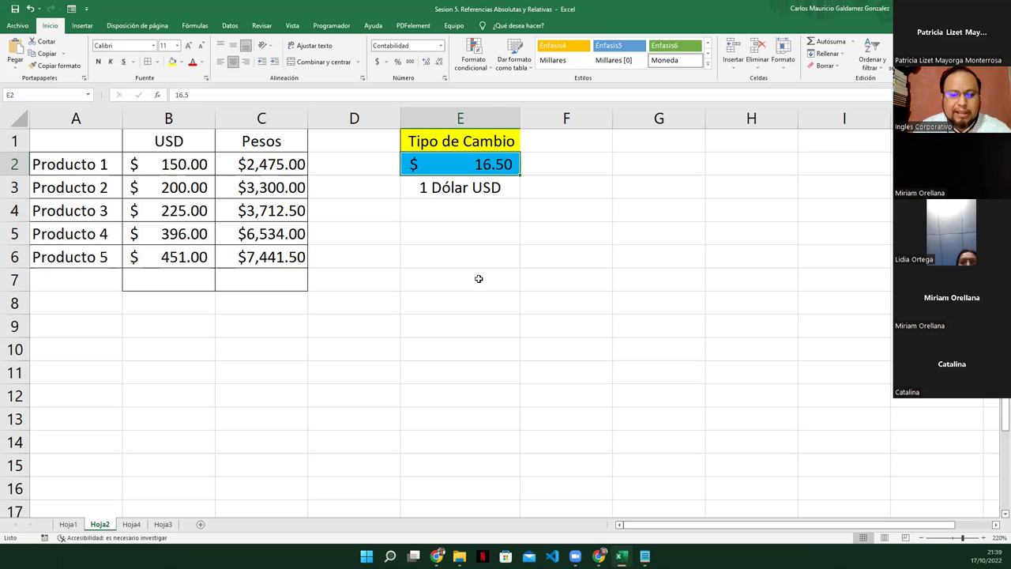
pyautogui.write('18.86')
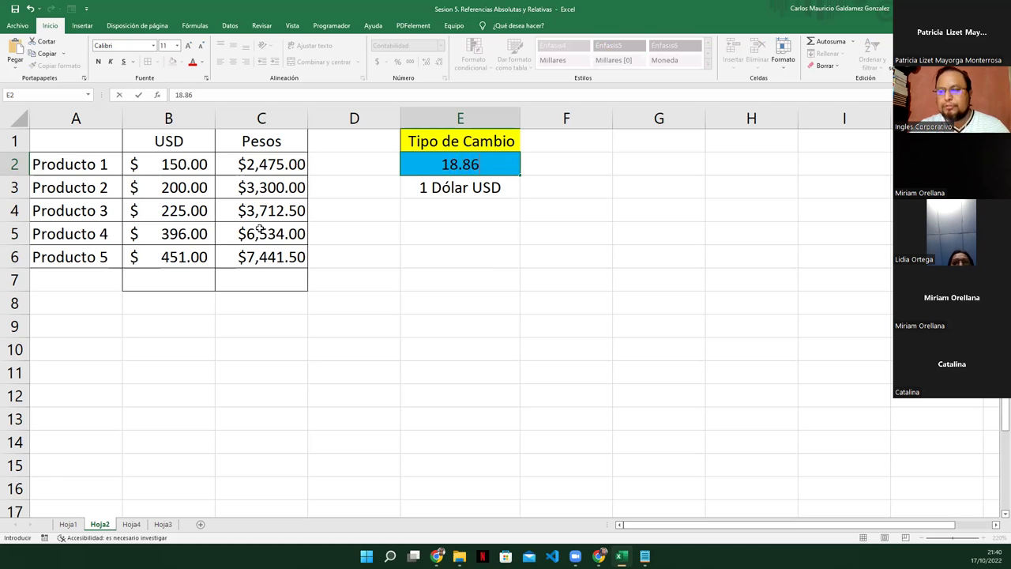
pyautogui.press('Return')
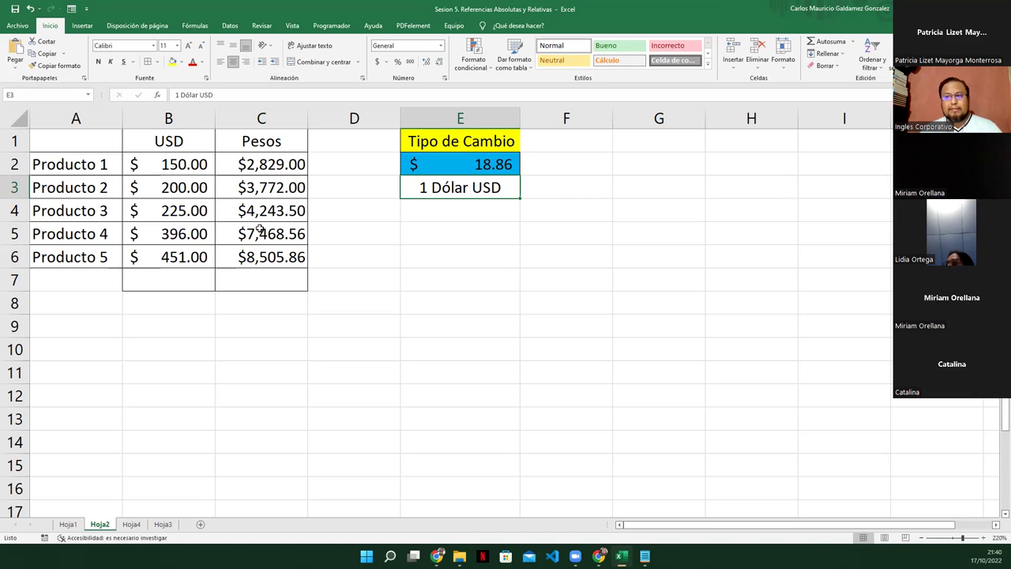
# - Check which cells the formula in C2 multiplies, including the exchange-rate cell E2
pyautogui.click(250, 169)
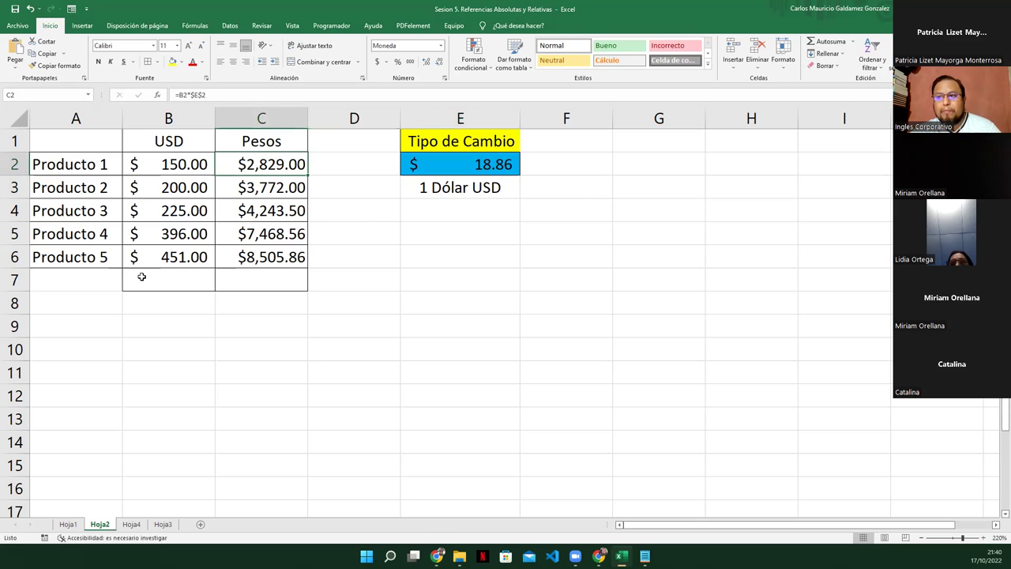
pyautogui.press('F2')
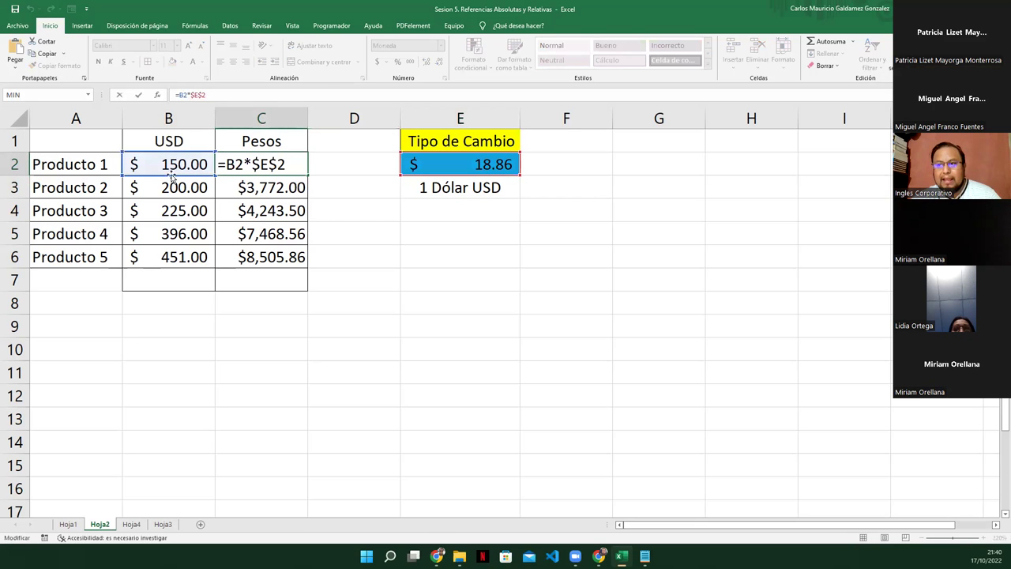
pyautogui.click(447, 163)
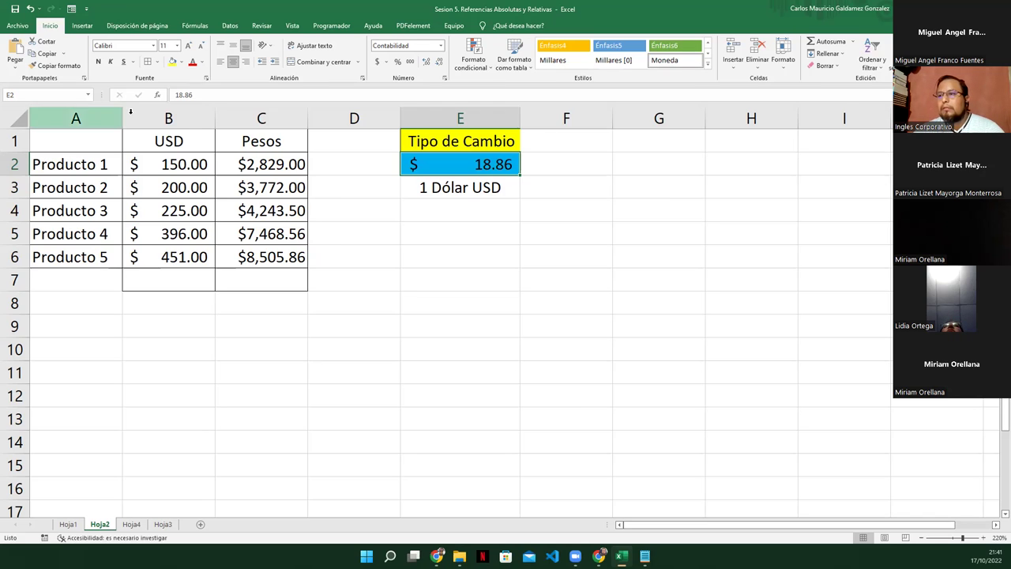
# - Examine the column and row parts of the absolute reference $E$2 inside C2's formula
pyautogui.click(252, 168)
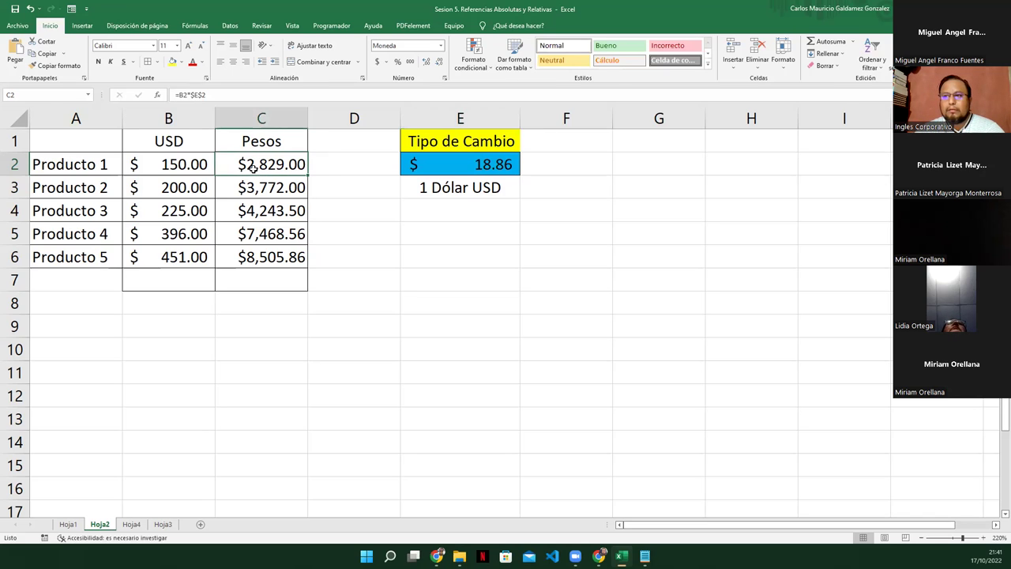
pyautogui.doubleClick(252, 167)
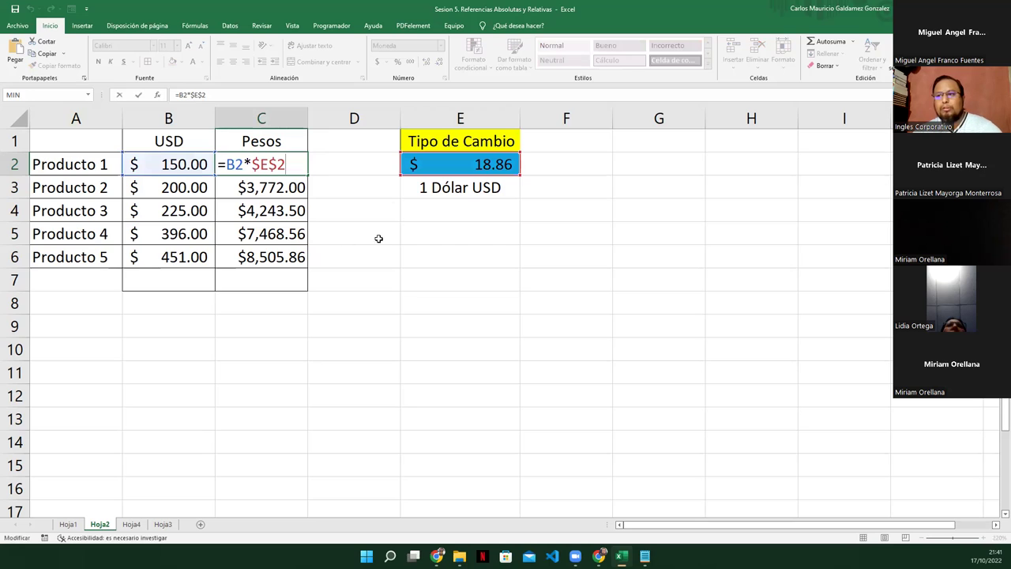
pyautogui.moveTo(227, 166); pyautogui.dragTo(289, 167)
pyautogui.click(289, 168)
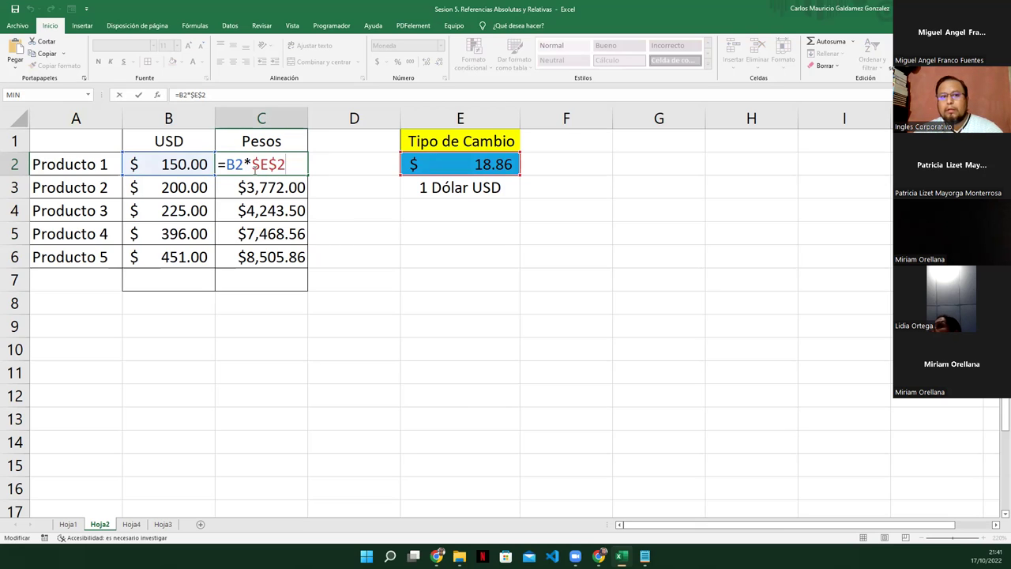
pyautogui.moveTo(253, 162); pyautogui.dragTo(268, 161)
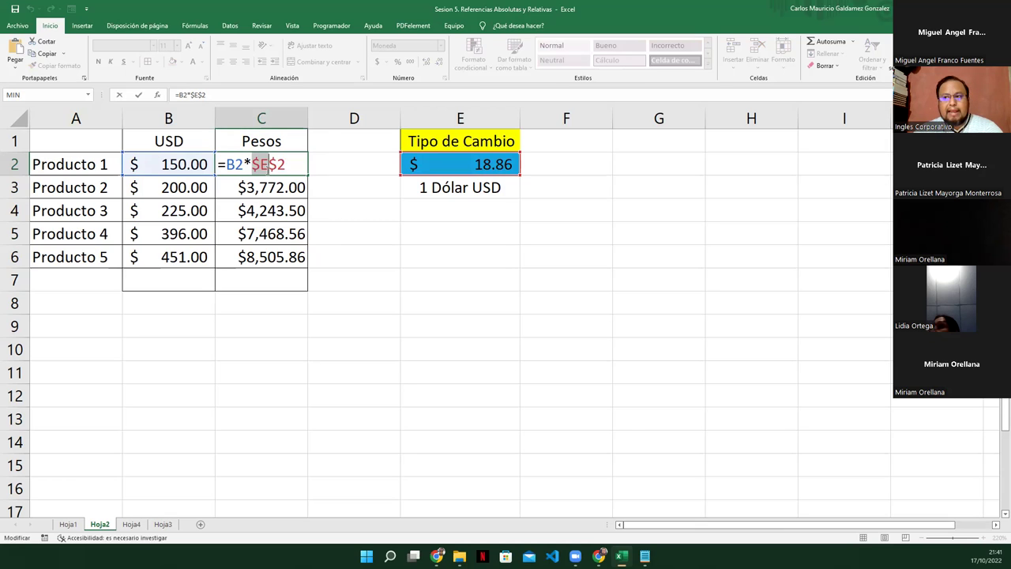
pyautogui.moveTo(267, 163); pyautogui.dragTo(286, 163)
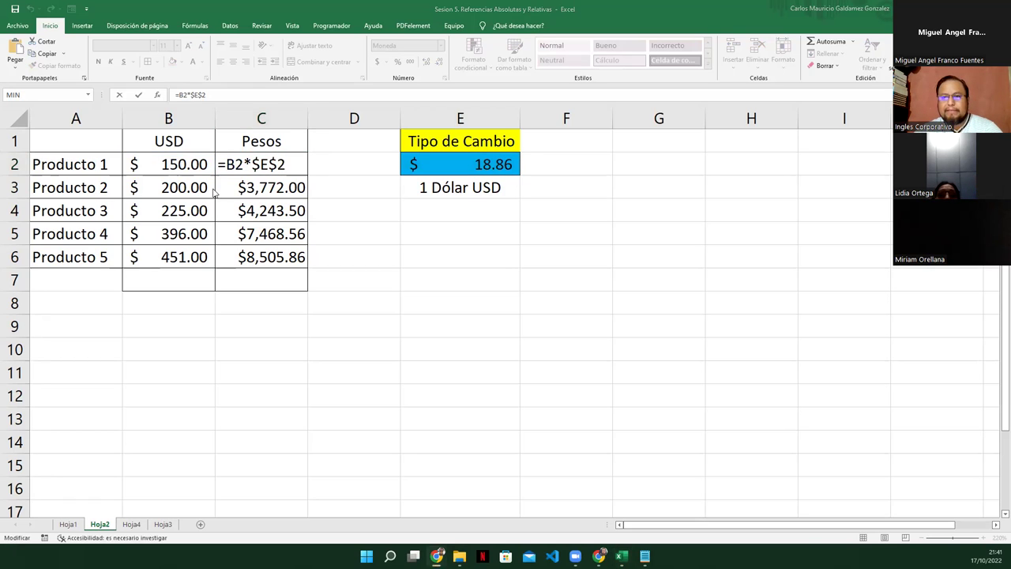
pyautogui.click(289, 166)
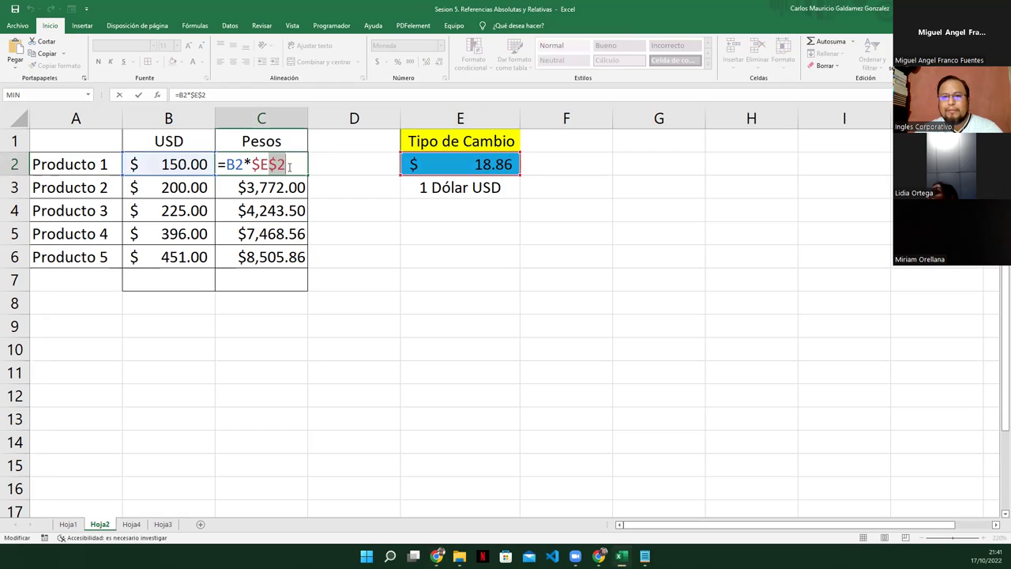
pyautogui.click(289, 166)
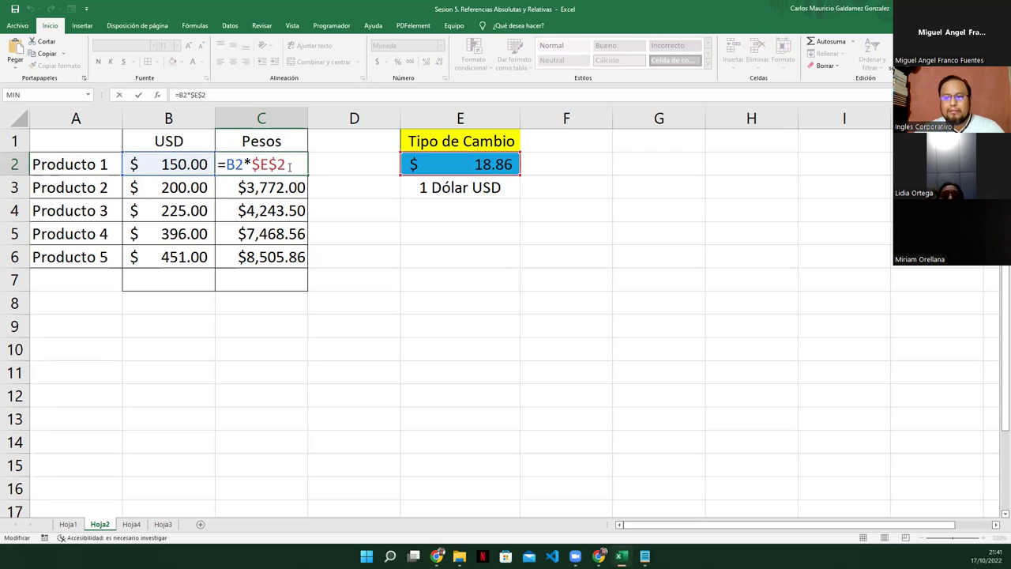
pyautogui.press('Return')
# - Compare the exchange-rate cell E2 with the converted prices in C2:C6
pyautogui.click(287, 164)
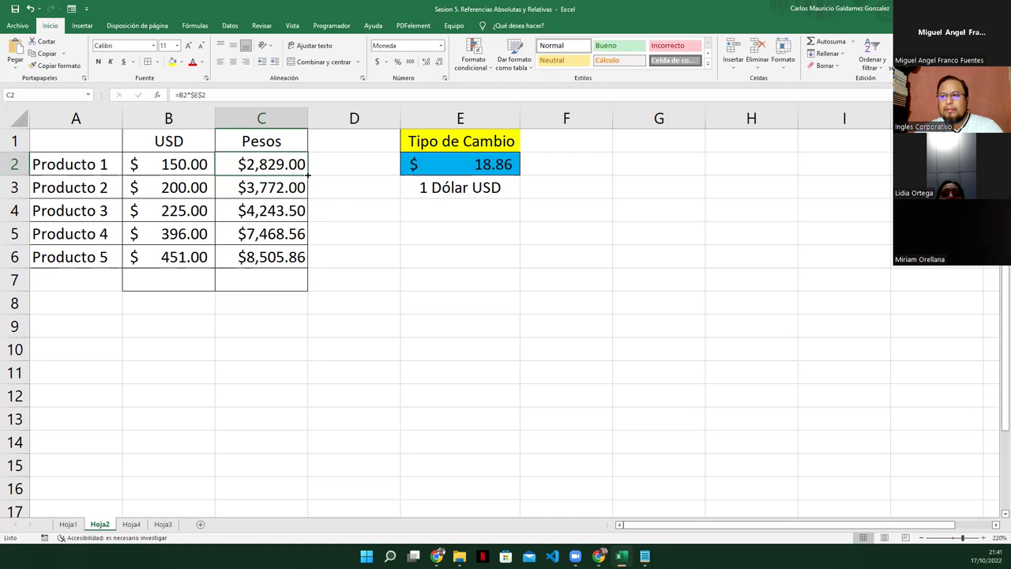
pyautogui.click(489, 165)
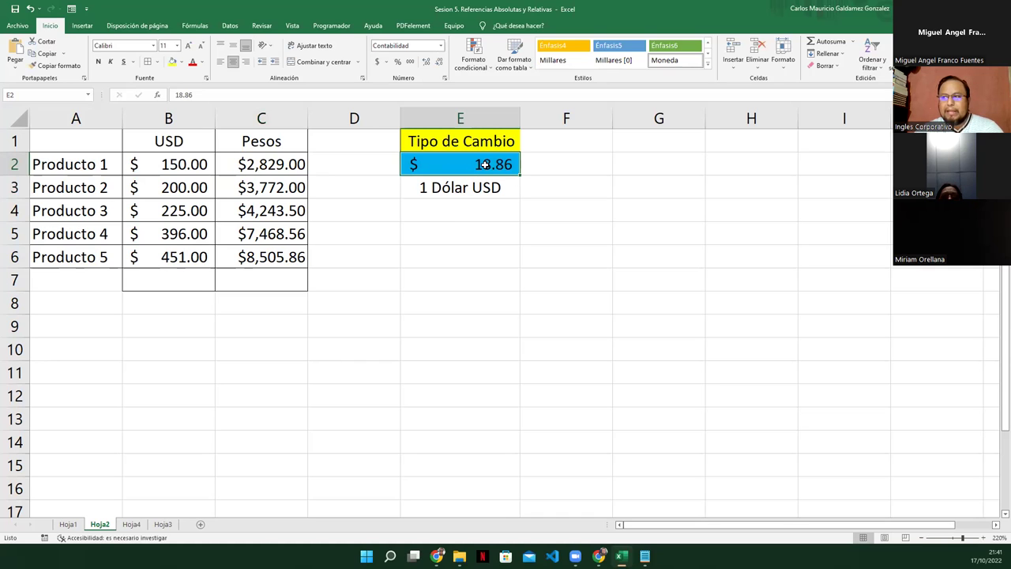
pyautogui.moveTo(277, 162); pyautogui.dragTo(269, 256)
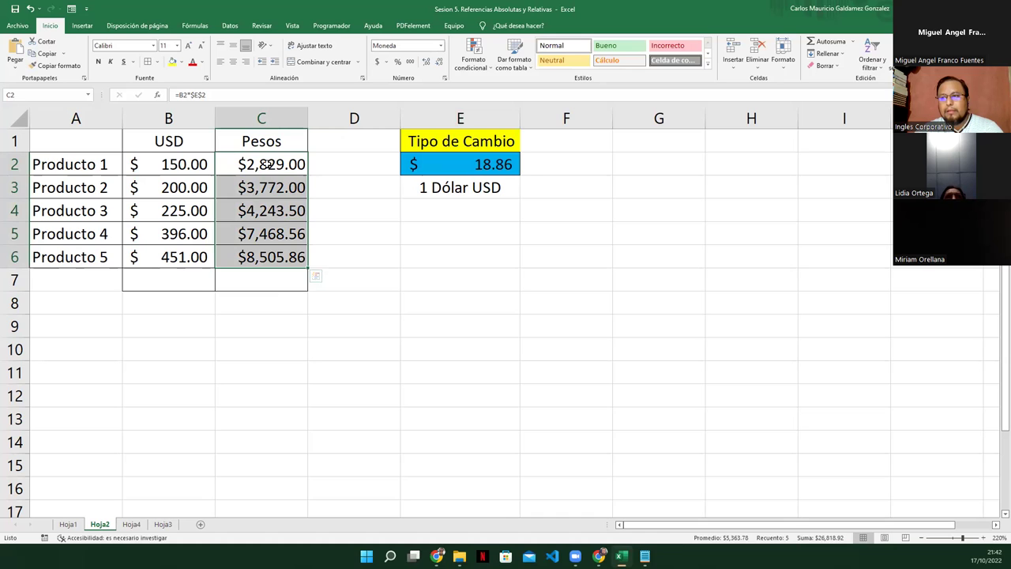
pyautogui.hotkey('shift', 'BackSpace')
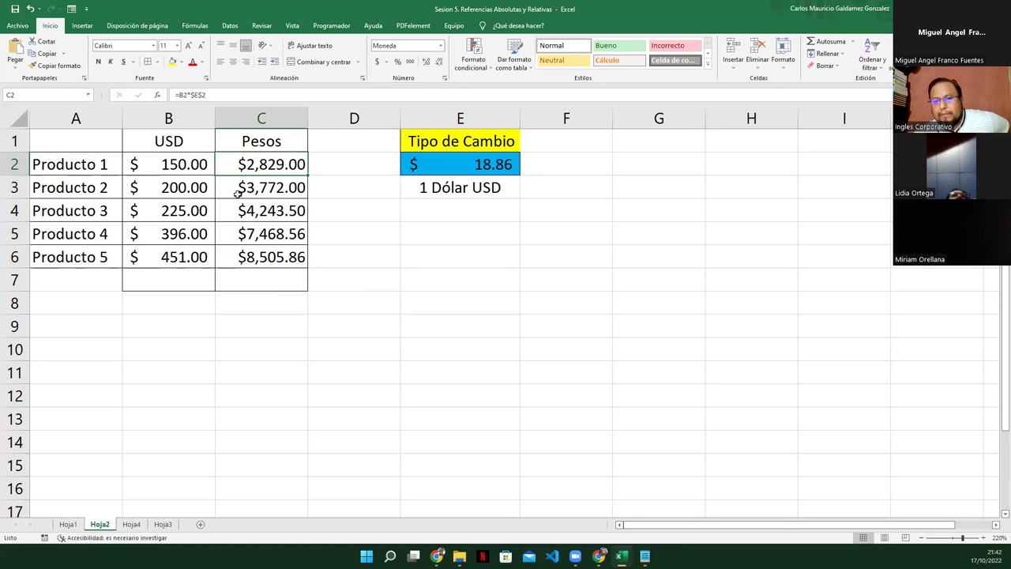
# - Total the USD and Pesos columns in row 7 with AutoSum and review the sums in B7 and C7
pyautogui.moveTo(190, 168); pyautogui.dragTo(272, 259)
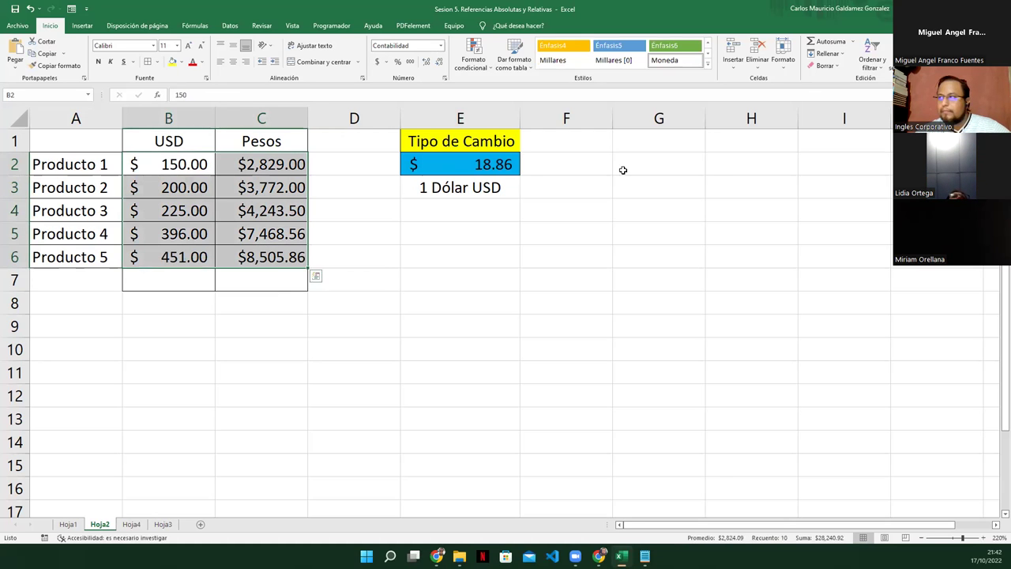
pyautogui.click(821, 41)
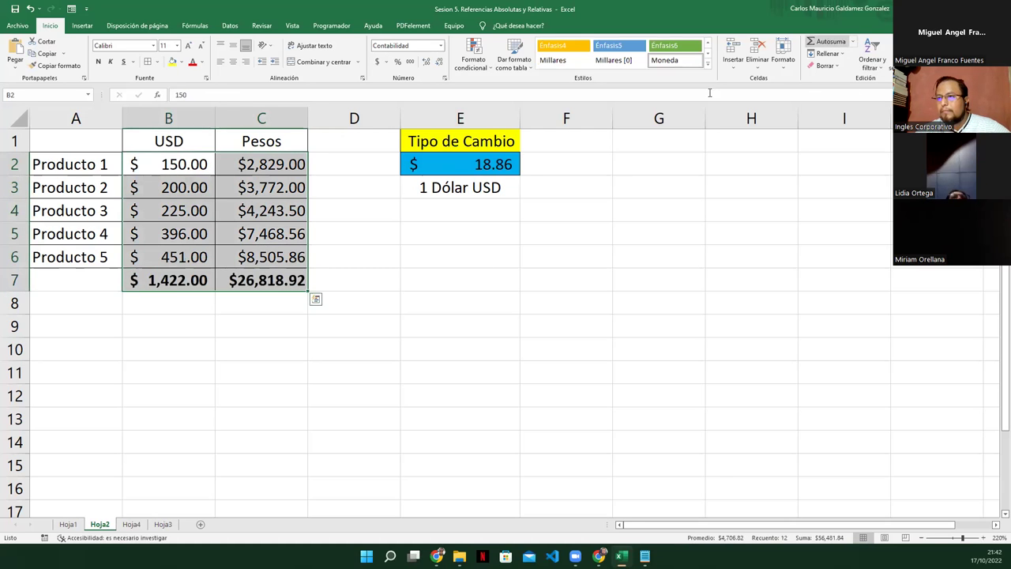
pyautogui.click(162, 284)
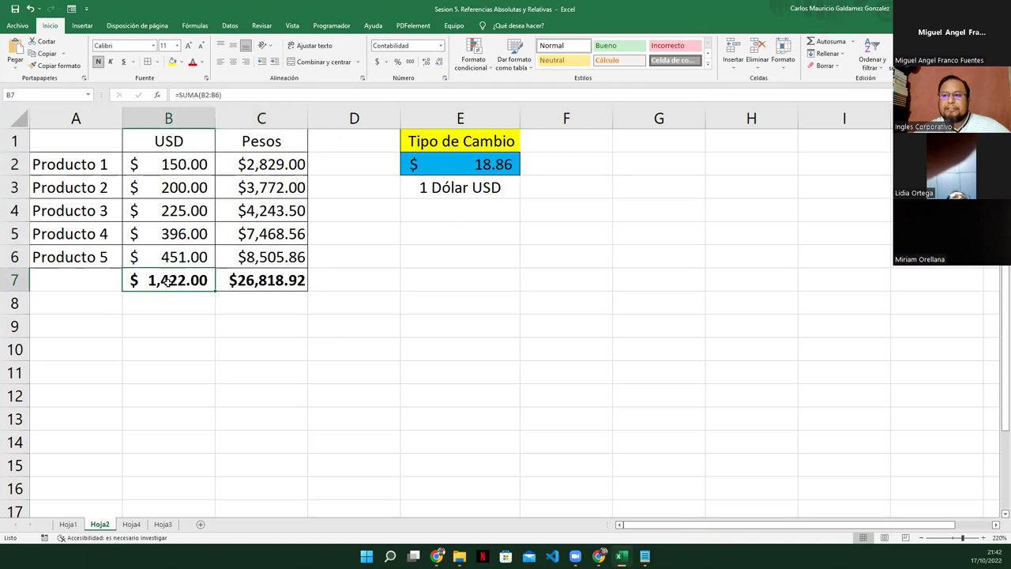
pyautogui.click(234, 282)
pyautogui.moveTo(179, 166); pyautogui.dragTo(178, 254)
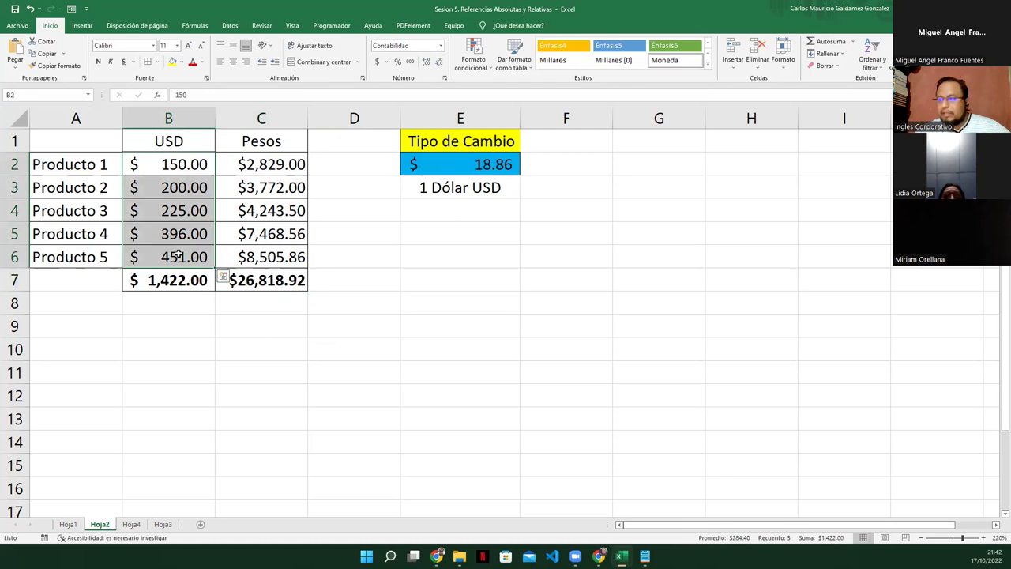
pyautogui.click(264, 282)
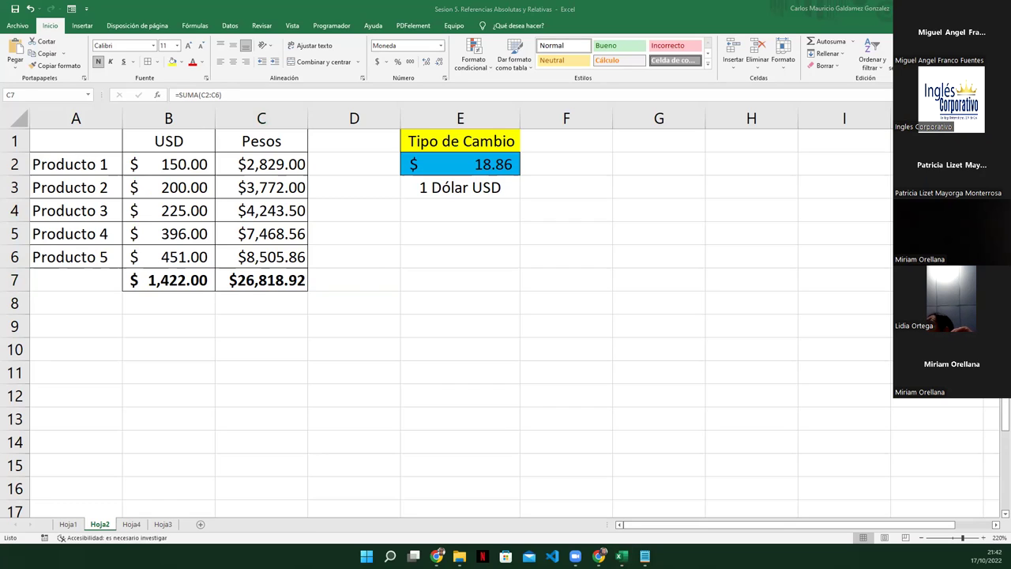
pyautogui.click(356, 290)
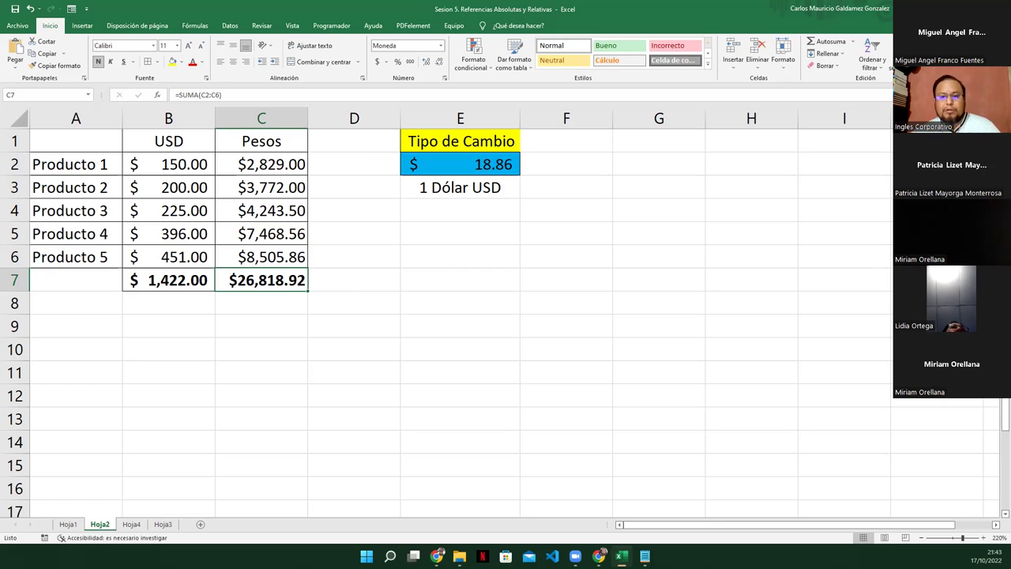
# - On the Hoja3 payroll sheet, clear the ISSS, AFP, FSV and Renta deductions in F3:I12
pyautogui.click(157, 526)
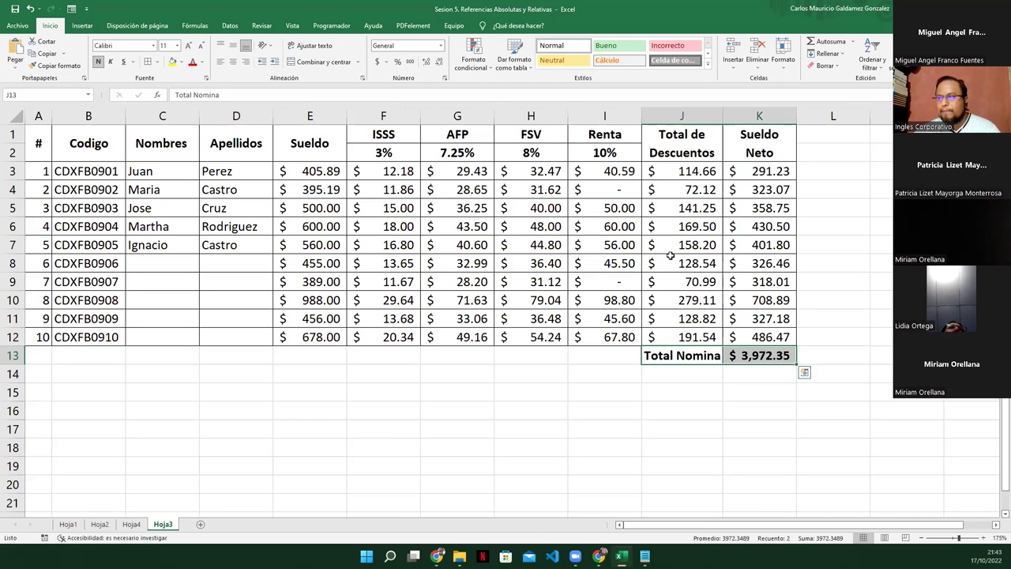
pyautogui.moveTo(357, 172); pyautogui.dragTo(602, 335)
pyautogui.press('Delete')
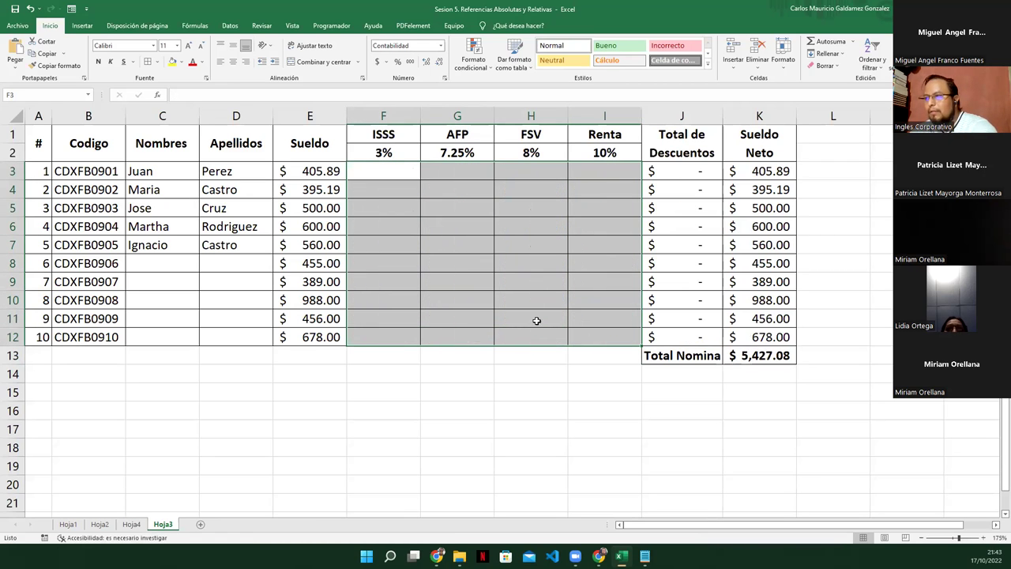
# - Clear the salaries in E5:E12 and the Total de Descuentos and Sueldo Neto formulas in J3:K12
pyautogui.moveTo(320, 208); pyautogui.dragTo(313, 331)
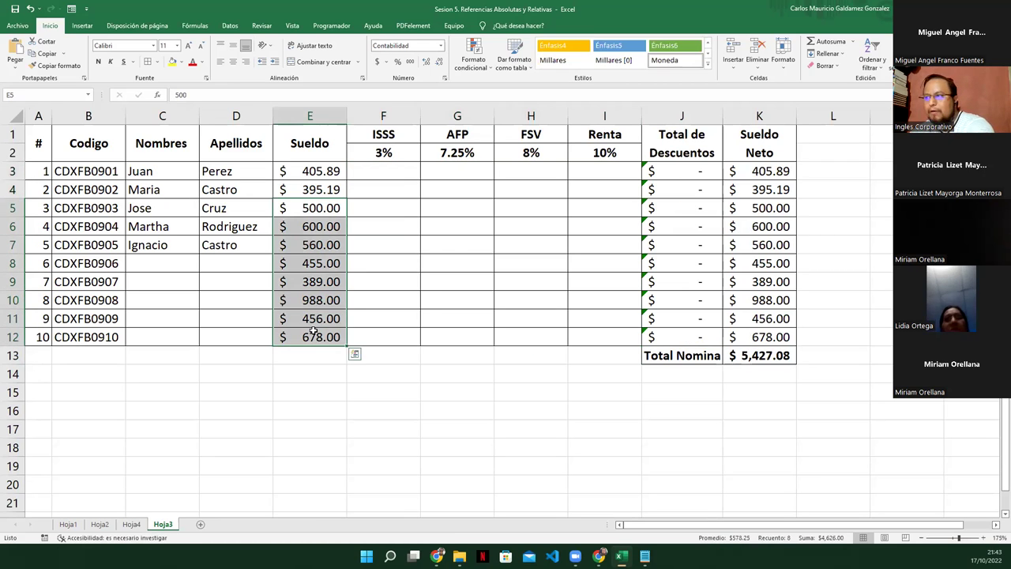
pyautogui.press('Delete')
pyautogui.moveTo(682, 171); pyautogui.dragTo(758, 336)
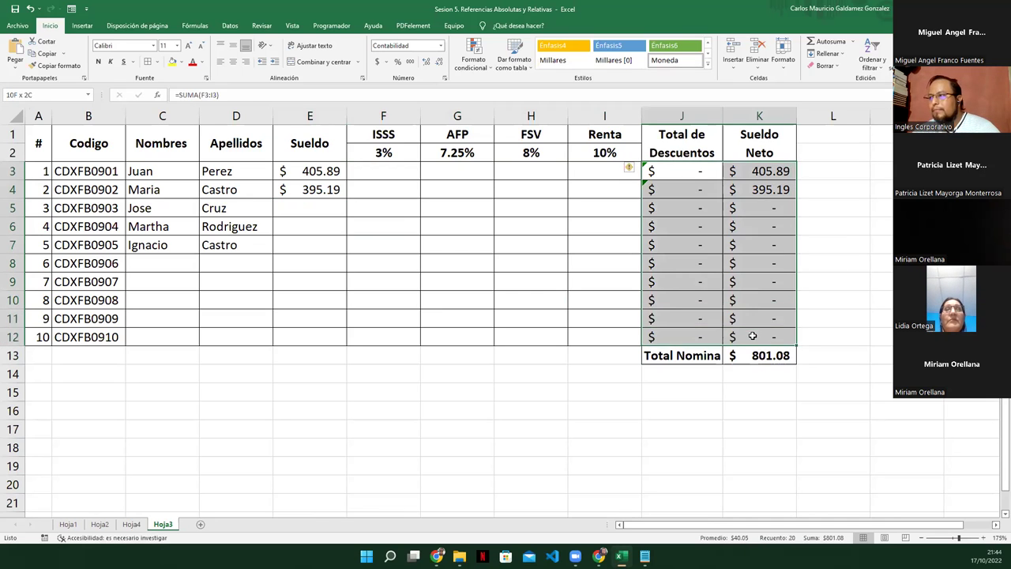
pyautogui.press('Delete')
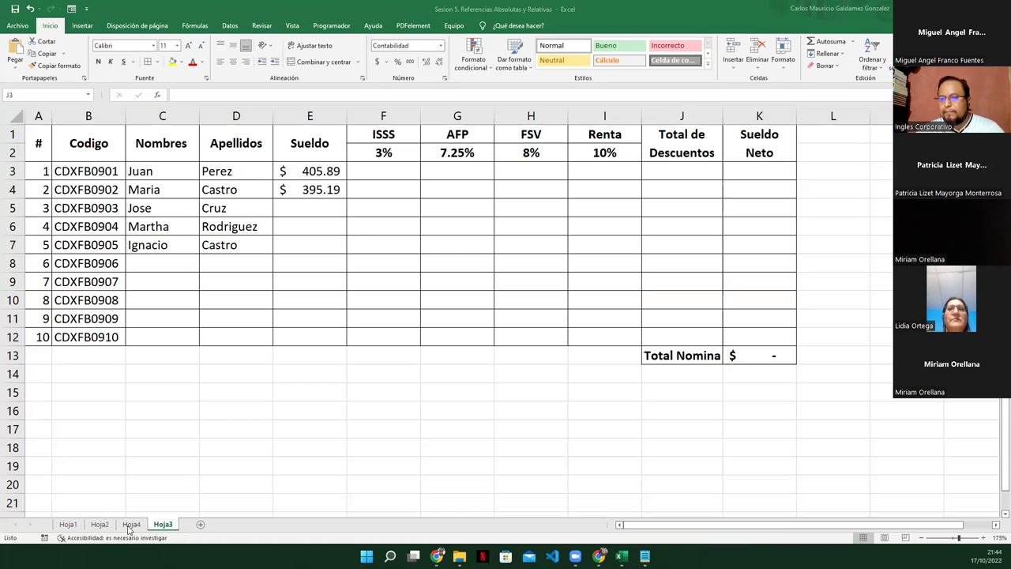
# - Select the Total de Descuentos and Sueldo Neto cells J3:K12 and move the Hoja3 sheet ahead of Hoja4
pyautogui.hotkey('shift', 'Right')
pyautogui.hotkey('shift', 'Down')
pyautogui.hotkey('shift', 'Down')
pyautogui.hotkey('shift', 'Down')
pyautogui.hotkey('shift', 'Down')
pyautogui.hotkey('shift', 'Down')
pyautogui.hotkey('shift', 'Down')
pyautogui.hotkey('shift', 'Down')
pyautogui.hotkey('shift', 'Down')
pyautogui.hotkey('shift', 'Down')
pyautogui.moveTo(184, 527); pyautogui.dragTo(127, 527)
pyautogui.click(262, 277)
# - Review the payroll table's employee name, salary, deduction and net pay cells in rows 3 to 12
pyautogui.moveTo(153, 204); pyautogui.dragTo(247, 255)
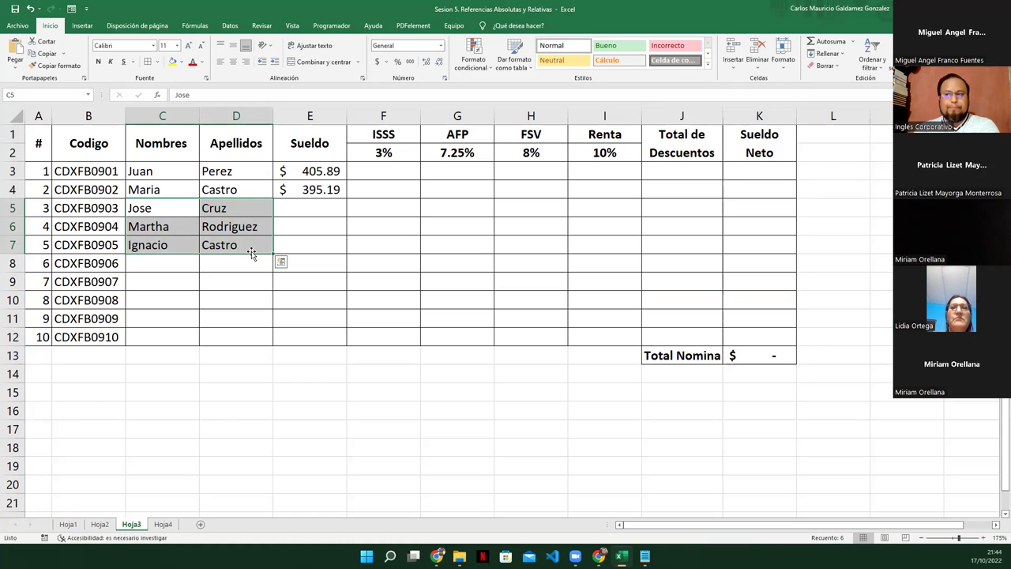
pyautogui.click(375, 174)
pyautogui.moveTo(443, 180); pyautogui.dragTo(761, 173)
pyautogui.moveTo(142, 195); pyautogui.dragTo(232, 336)
pyautogui.moveTo(303, 193); pyautogui.dragTo(299, 333)
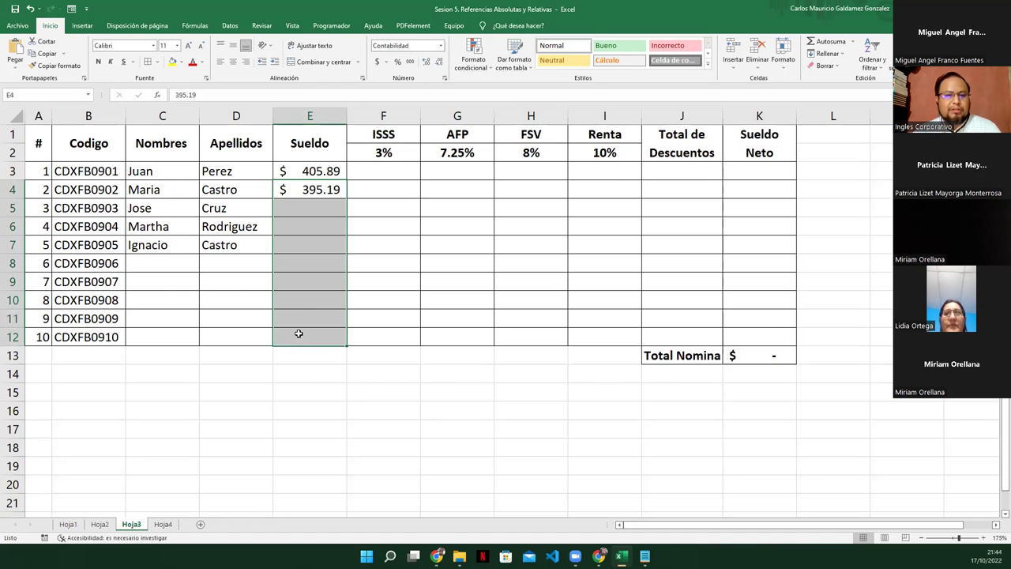
pyautogui.click(299, 333)
pyautogui.moveTo(387, 189); pyautogui.dragTo(758, 334)
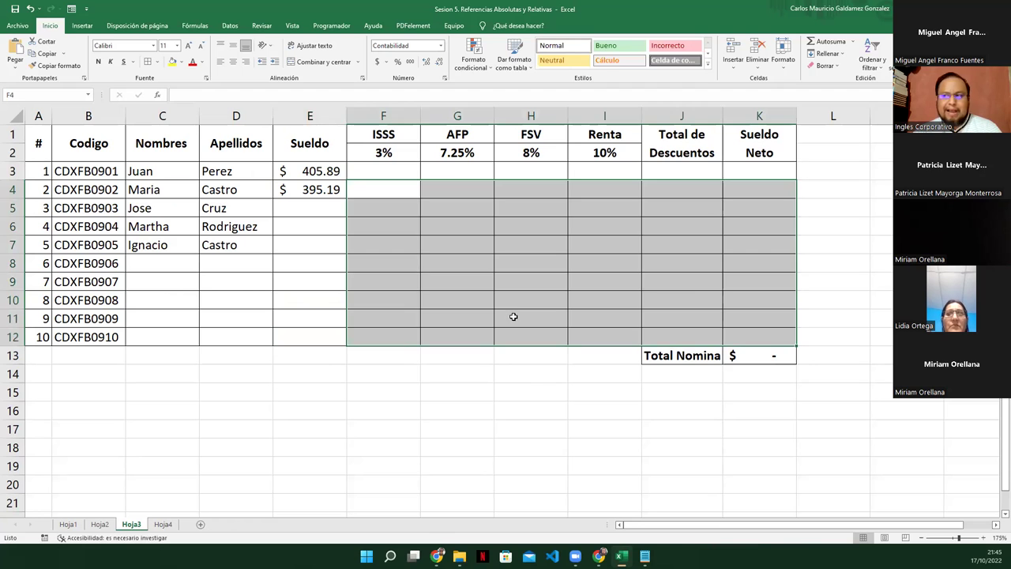
pyautogui.click(513, 316)
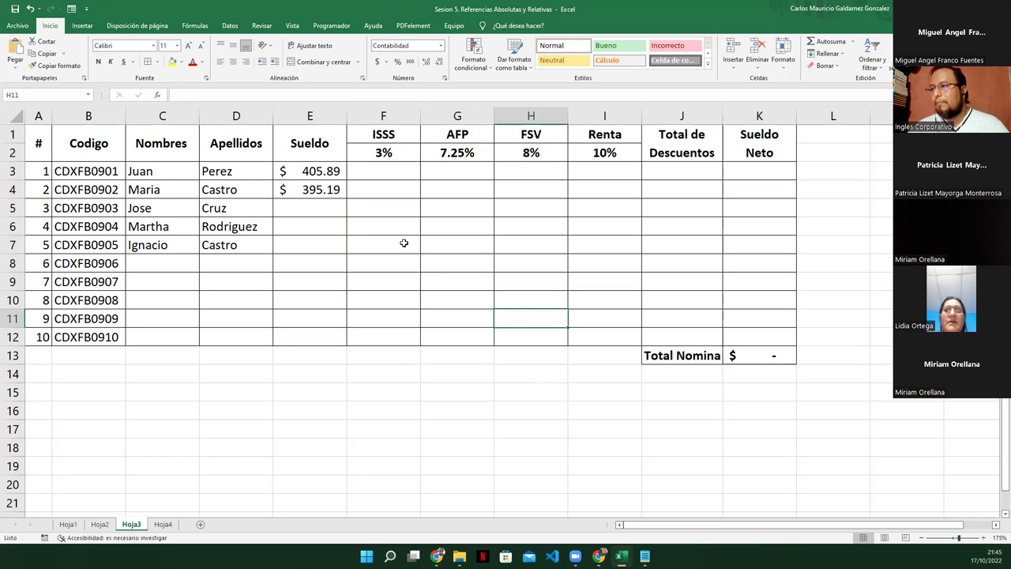
pyautogui.click(391, 168)
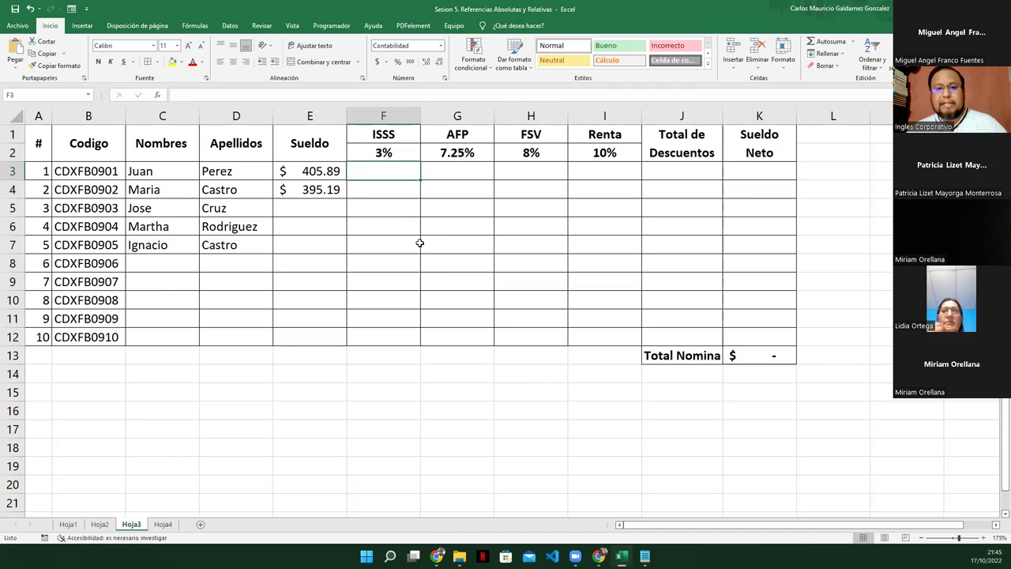
pyautogui.moveTo(319, 173); pyautogui.dragTo(313, 194)
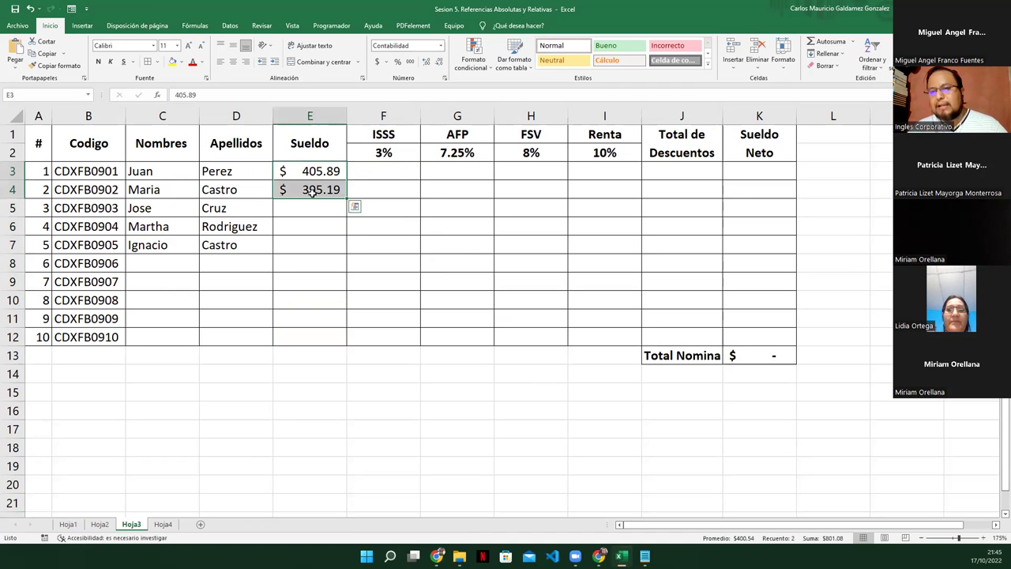
pyautogui.click(387, 166)
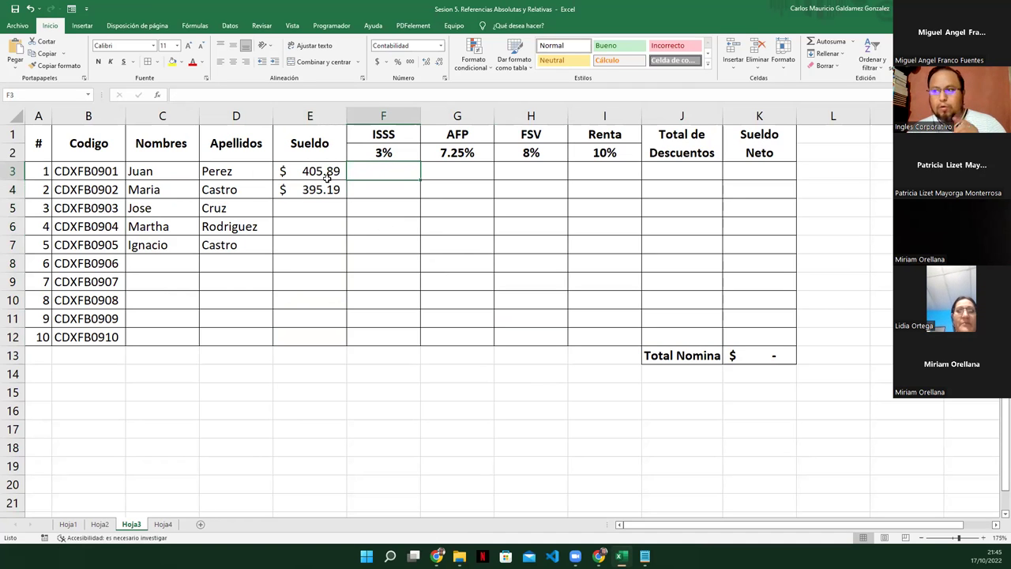
# - Change the first employee's salary in E3 to 525.89
pyautogui.click(309, 176)
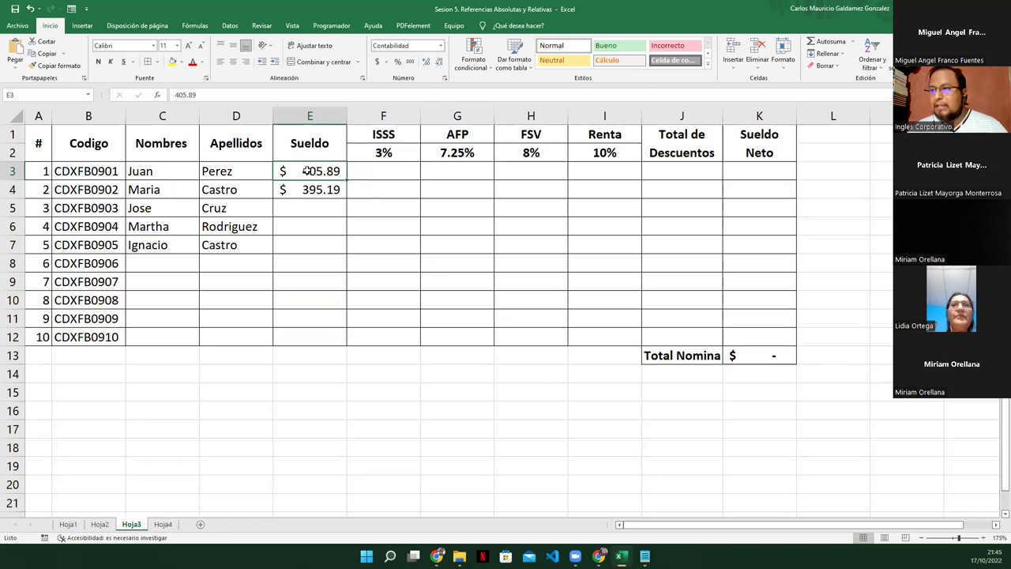
pyautogui.doubleClick(306, 171)
pyautogui.press('Delete')
pyautogui.press('Delete')
pyautogui.press('Delete')
pyautogui.write('525')
pyautogui.press('Return')
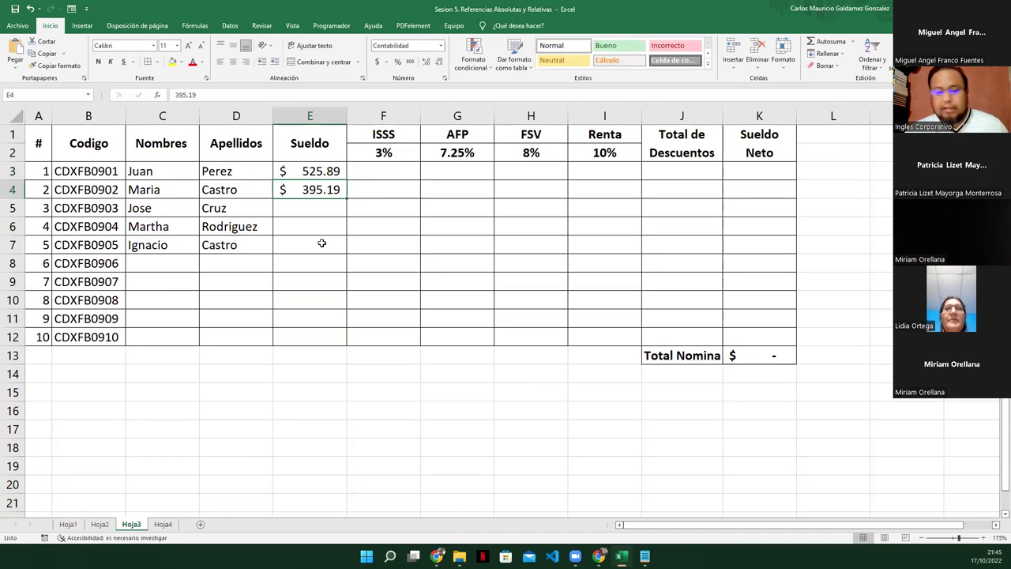
# - Replace the second employee's salary in E4 with 471.45
pyautogui.press('Delete')
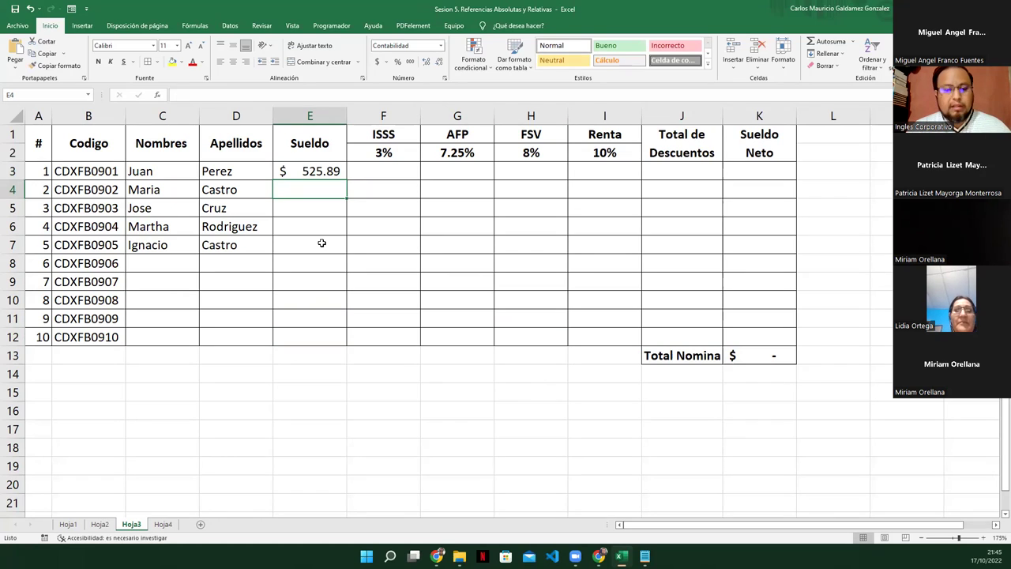
pyautogui.write('4')
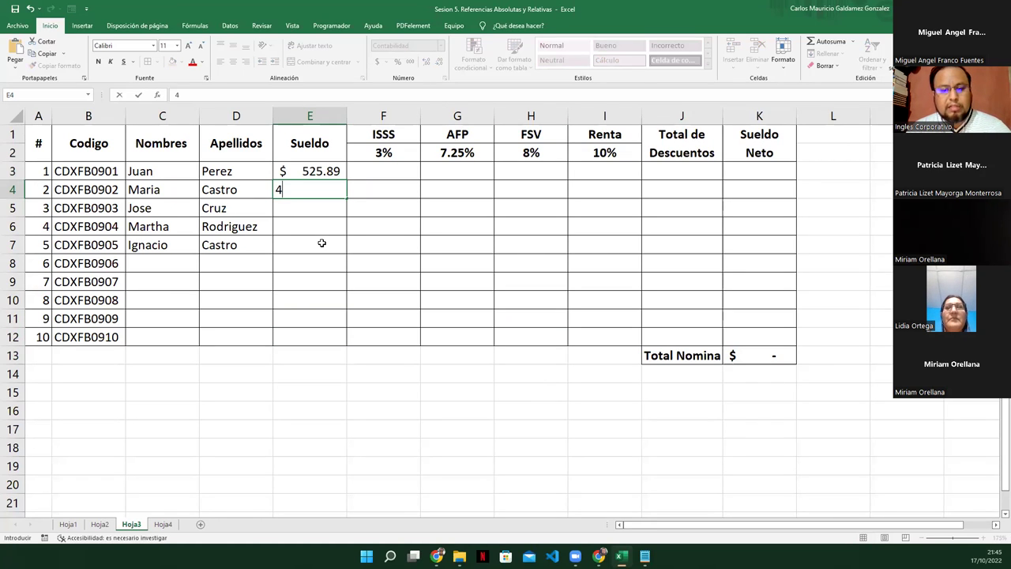
pyautogui.write('70')
pyautogui.press('BackSpace')
pyautogui.write('1.45')
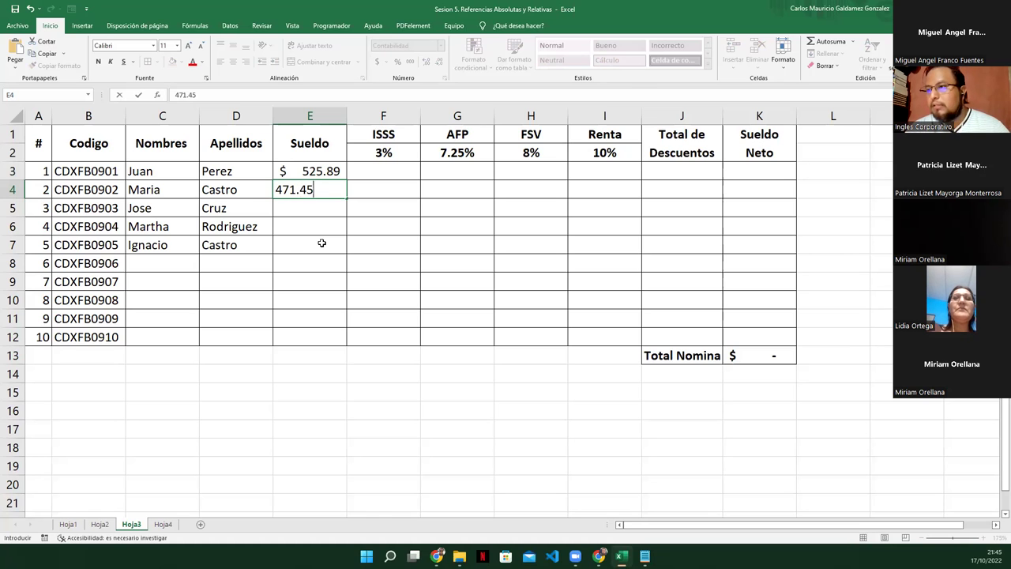
pyautogui.press('Return')
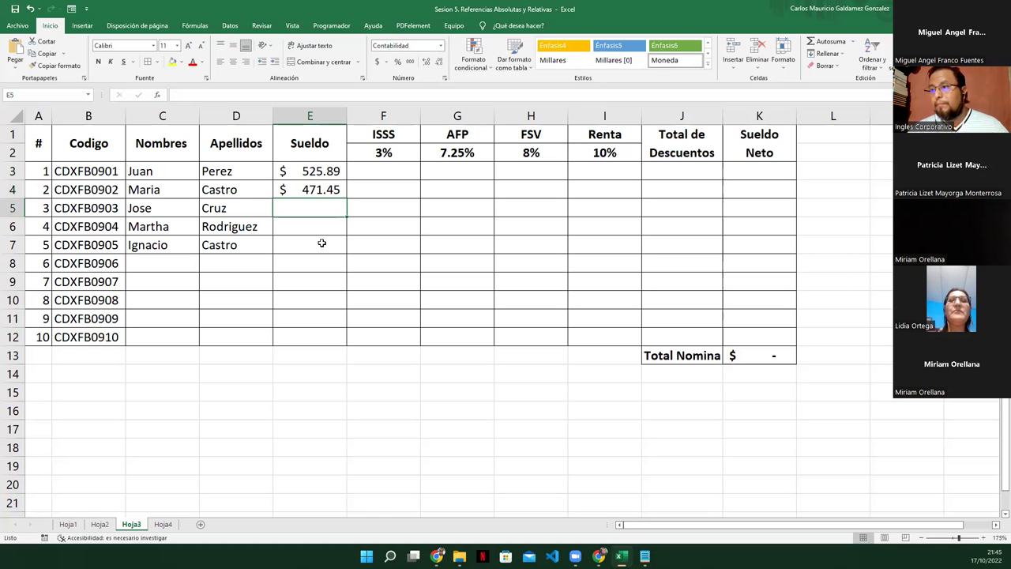
# - Review the salaries in E3:E4 against the ISSS, AFP, FSV and Renta percentages in F2:I2
pyautogui.moveTo(297, 168); pyautogui.dragTo(302, 187)
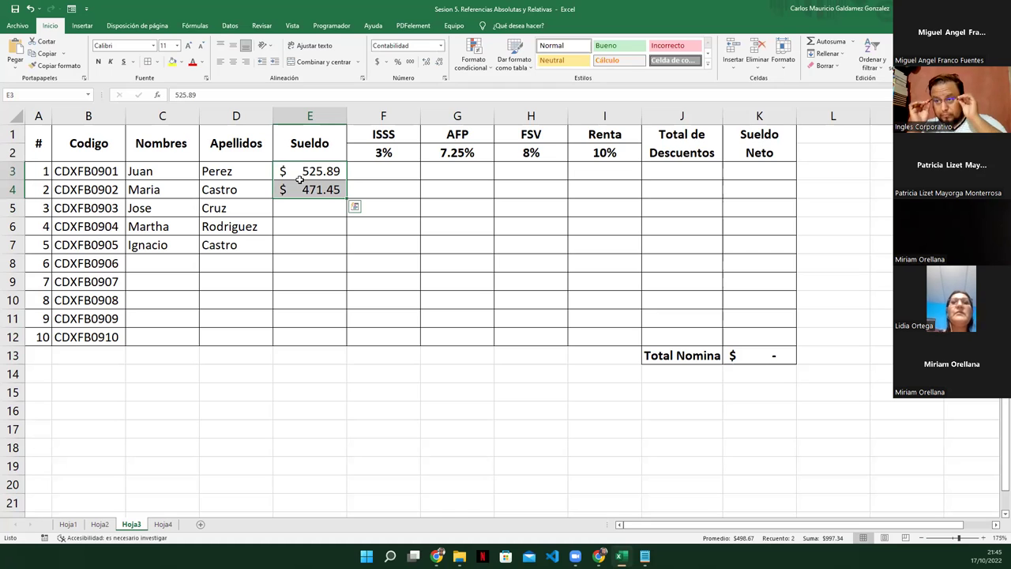
pyautogui.click(371, 176)
pyautogui.moveTo(387, 172); pyautogui.dragTo(580, 169)
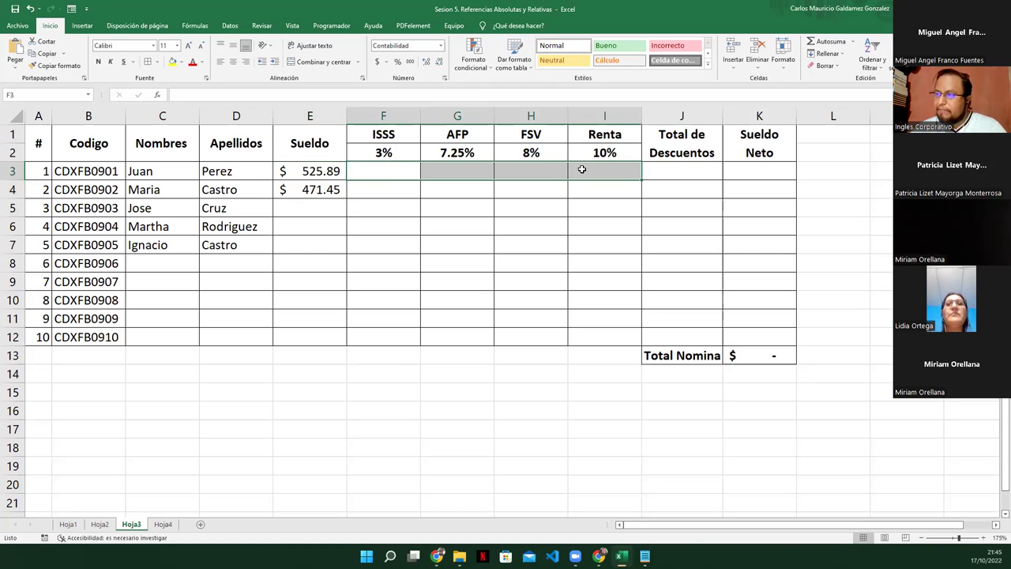
pyautogui.click(387, 150)
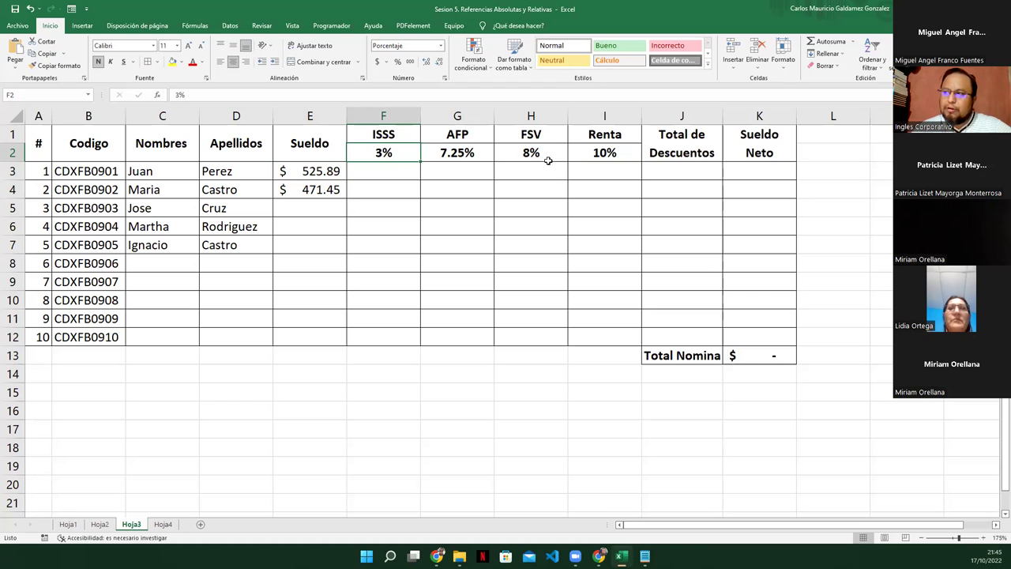
pyautogui.moveTo(384, 130); pyautogui.dragTo(571, 142)
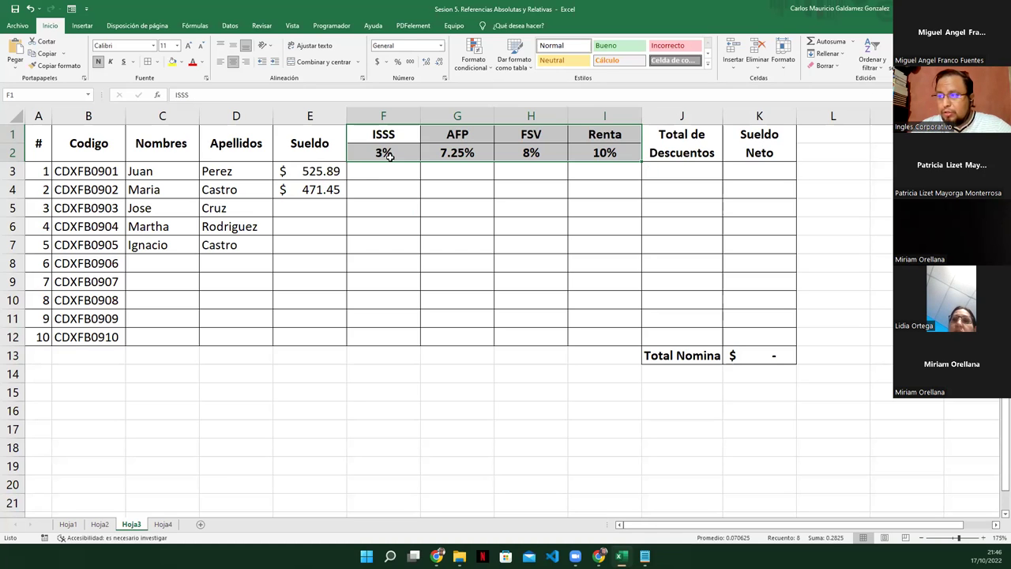
pyautogui.click(371, 153)
pyautogui.moveTo(370, 154); pyautogui.dragTo(585, 154)
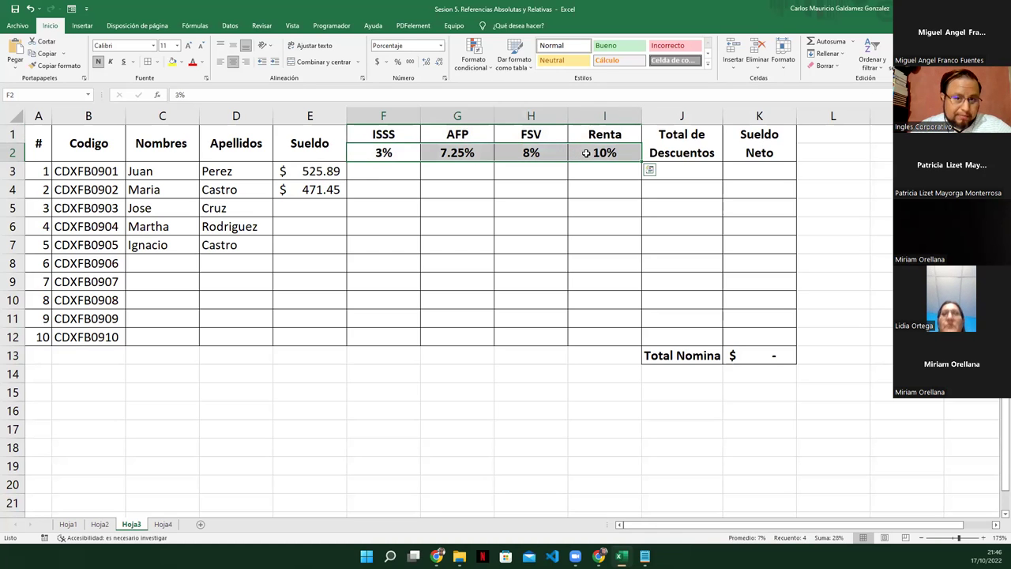
pyautogui.click(380, 171)
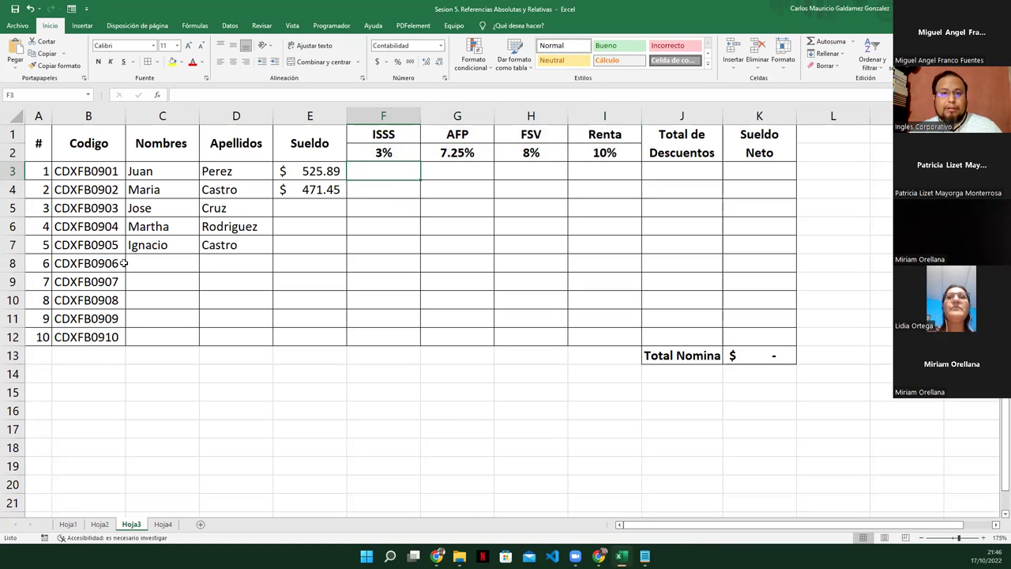
pyautogui.click(313, 174)
# - Calculate the first employee's ISSS deduction in F3 with =E3*$F$2, fixing the percentage as an absolute reference
pyautogui.click(375, 173)
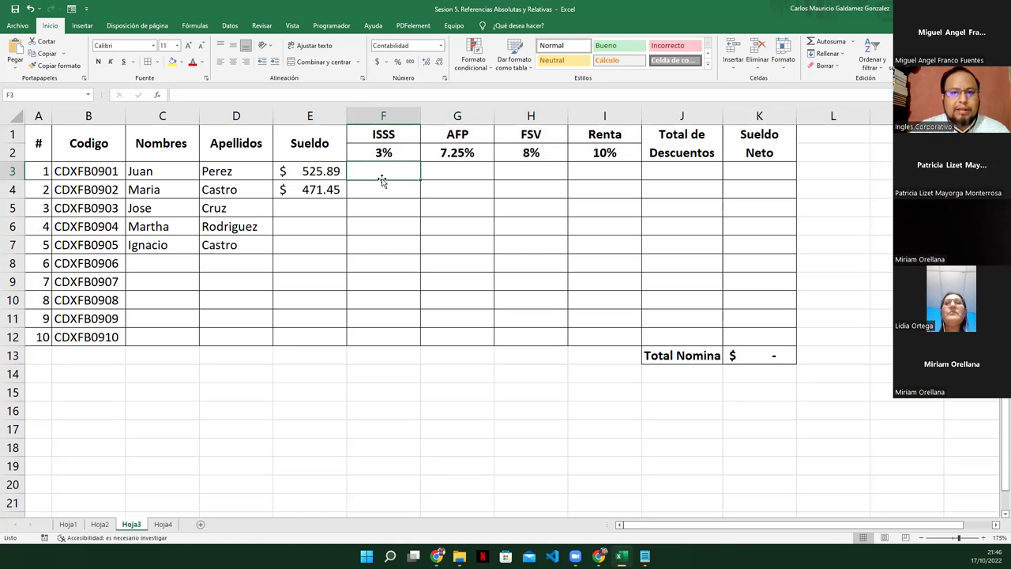
pyautogui.write('=')
pyautogui.press('Left')
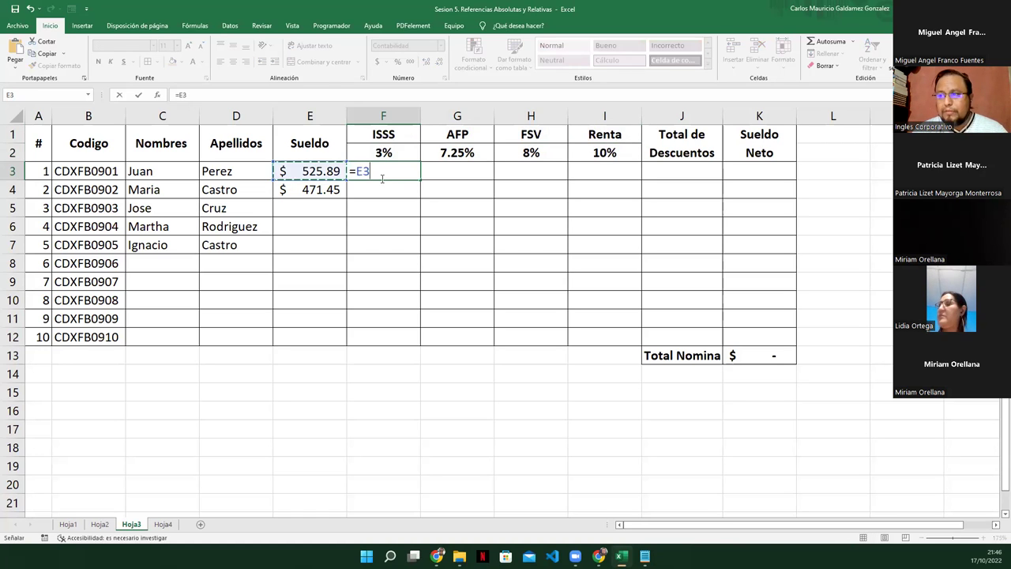
pyautogui.write('*')
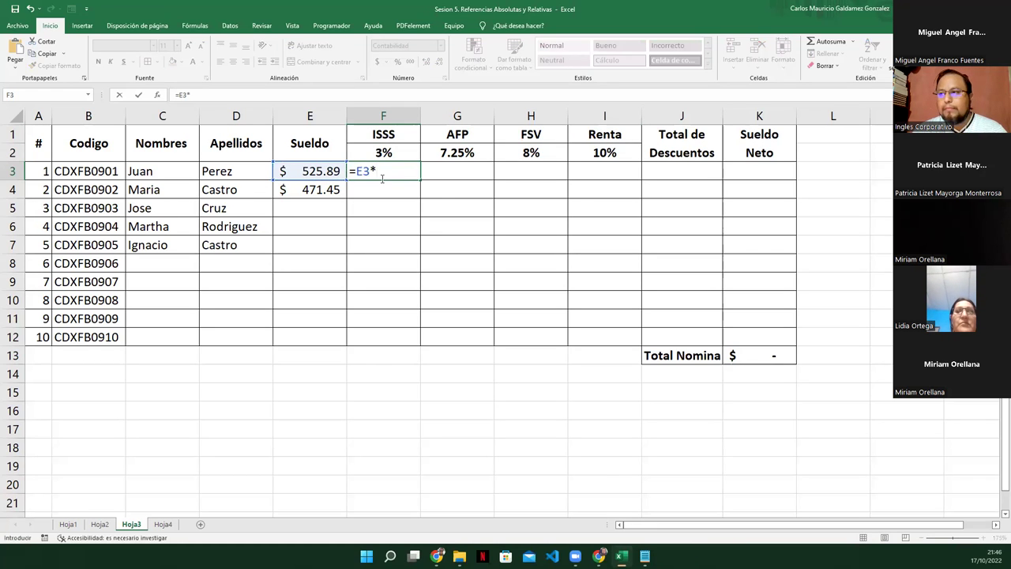
pyautogui.press('Up')
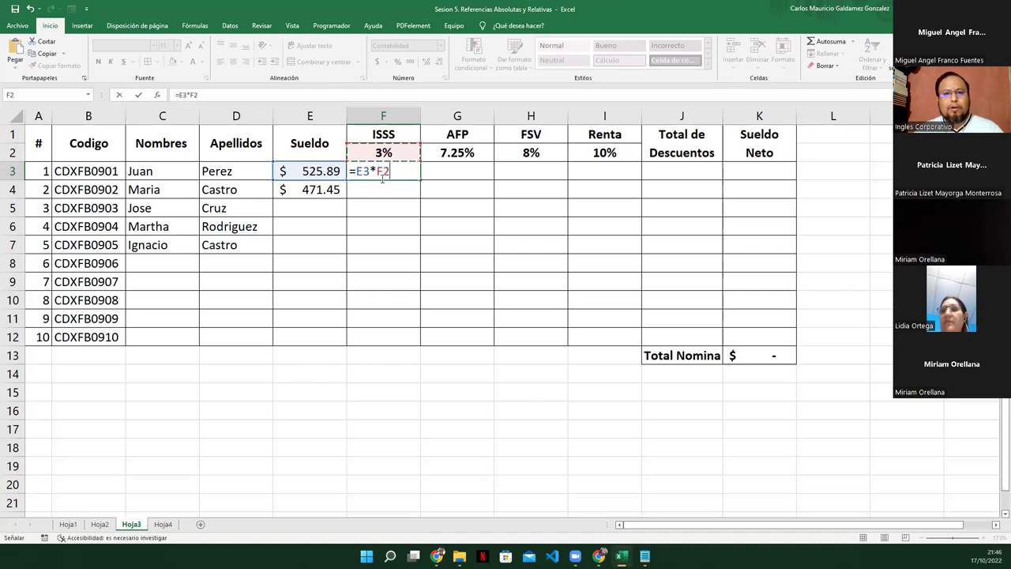
pyautogui.press('F4')
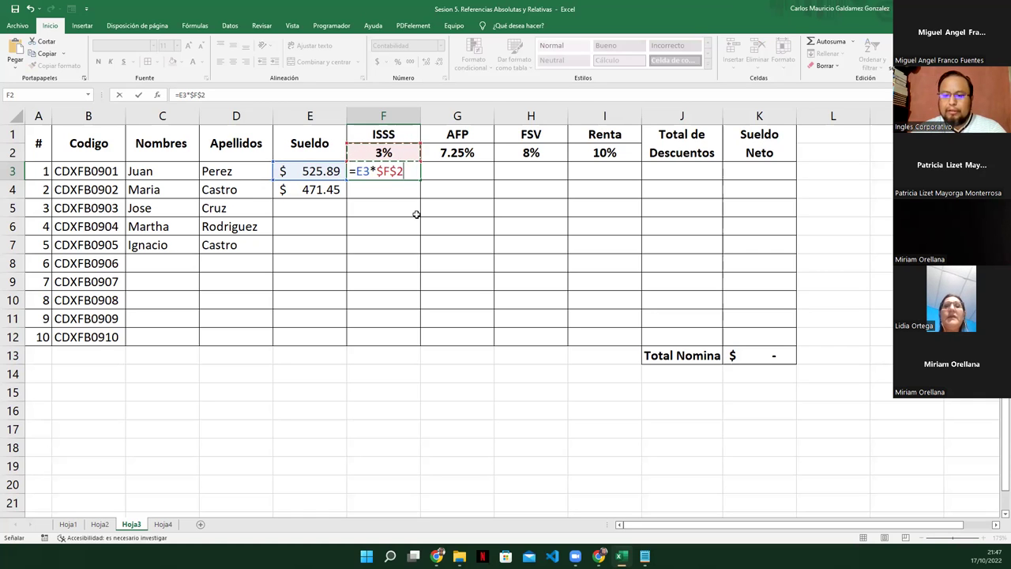
pyautogui.press('Tab')
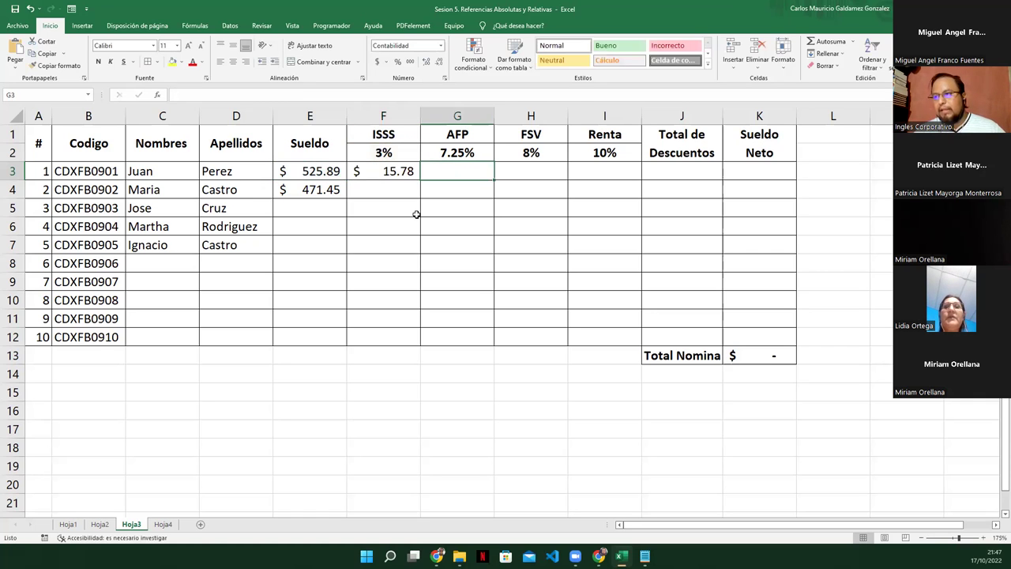
# - Inspect the ISSS formula in F3 and its references to the salary in E3 and the percentage in F2
pyautogui.click(308, 173)
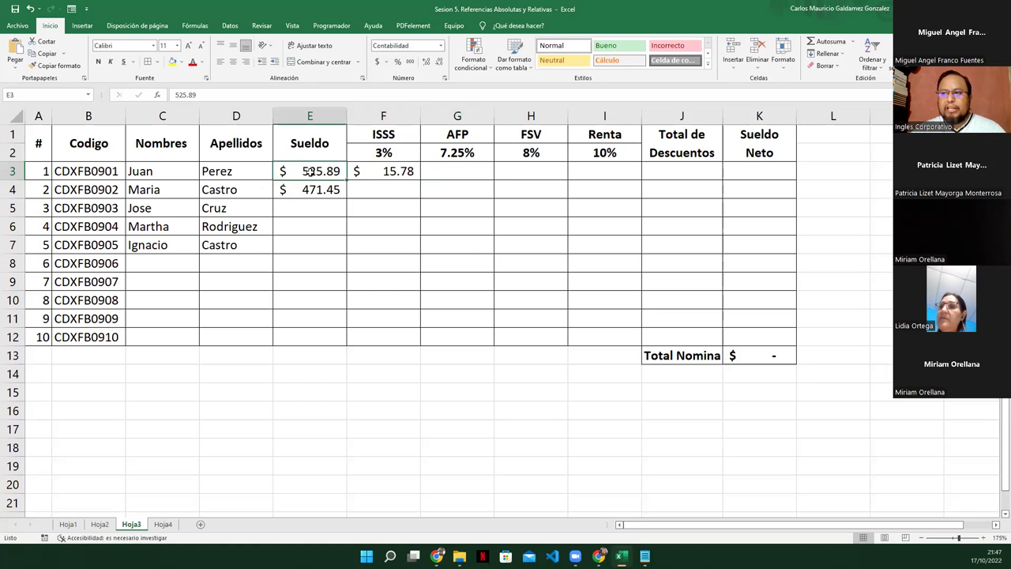
pyautogui.click(376, 174)
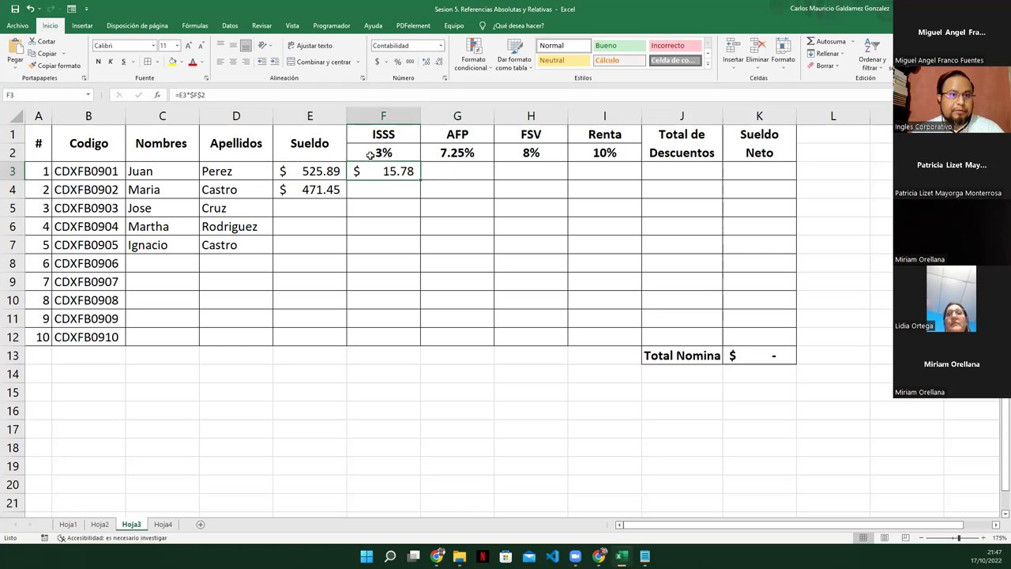
pyautogui.click(451, 172)
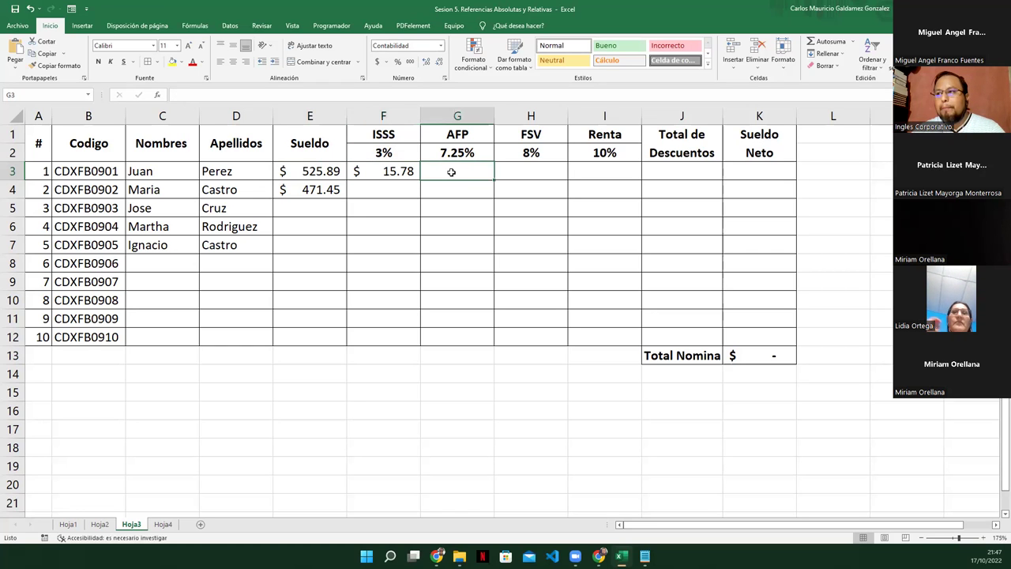
pyautogui.click(387, 174)
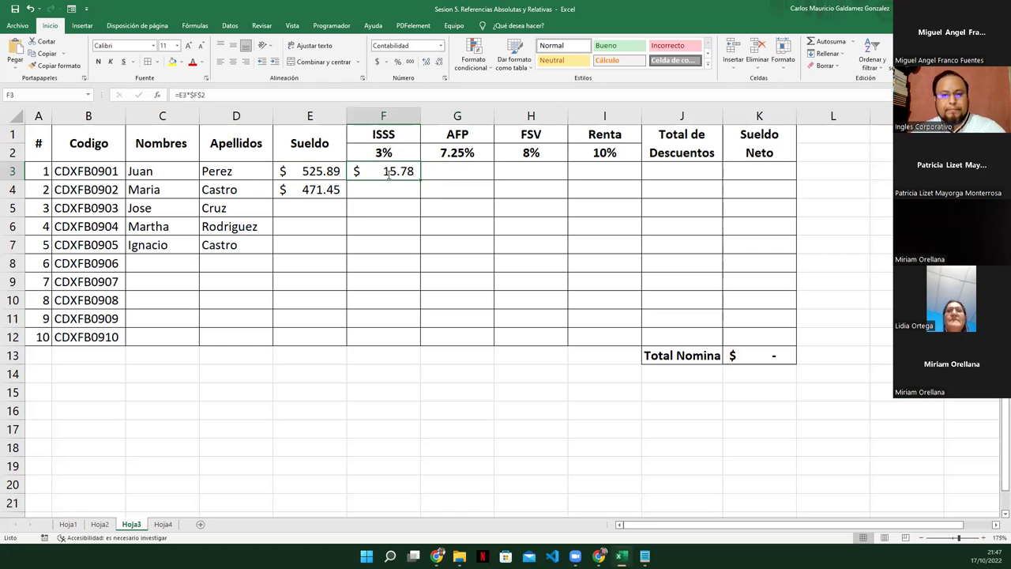
pyautogui.doubleClick(387, 176)
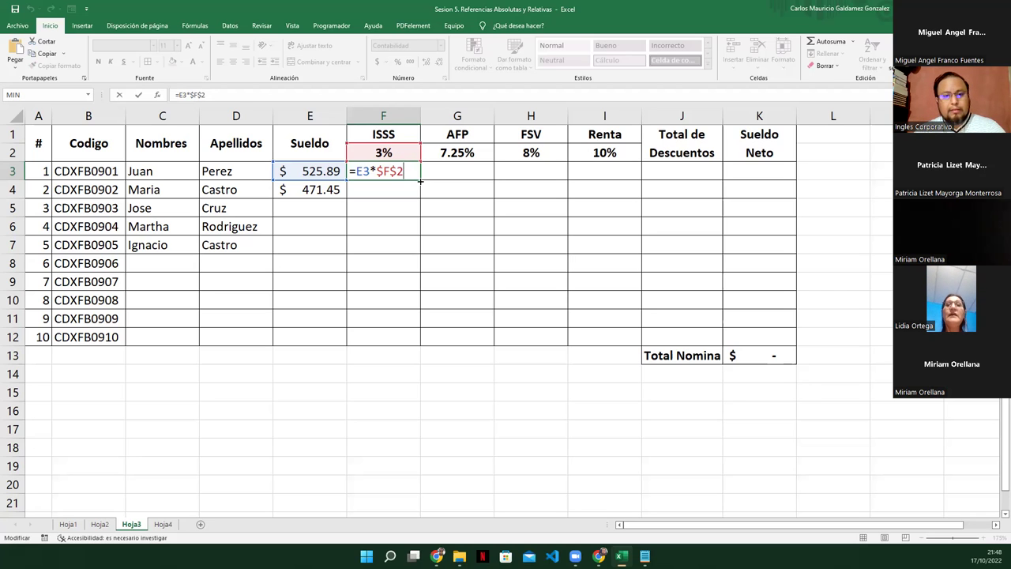
pyautogui.press('Return')
pyautogui.press('Up')
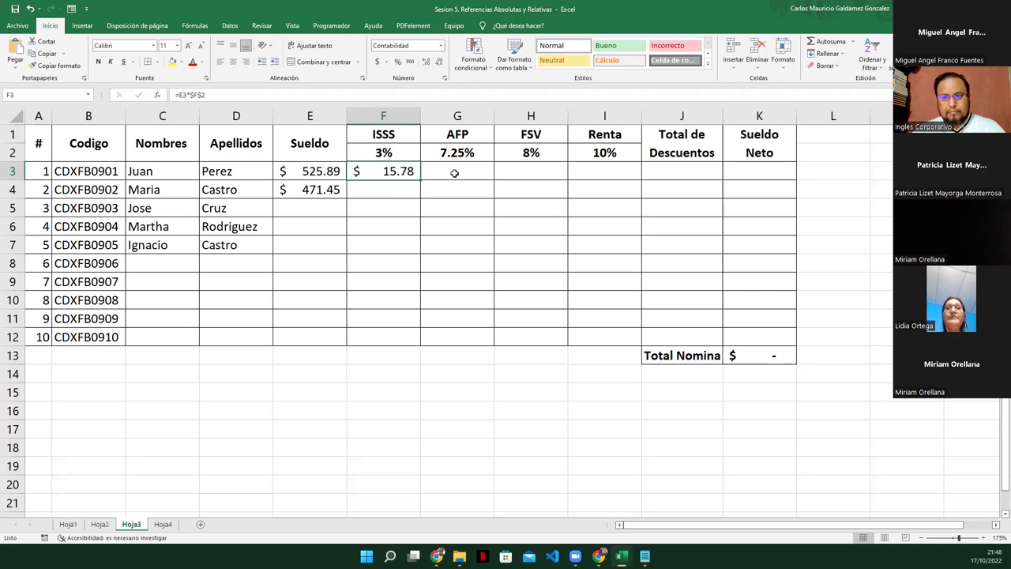
# - Calculate the first employee's AFP deduction in G3 with =E3*$G$2, fixing the percentage as an absolute reference
pyautogui.click(454, 173)
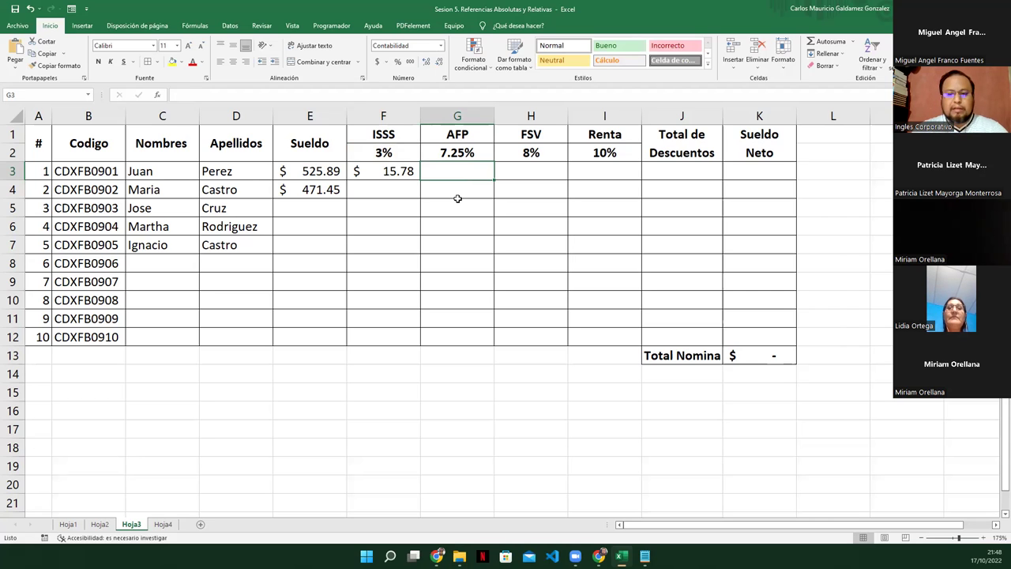
pyautogui.write('=')
pyautogui.press('Left')
pyautogui.press('Left')
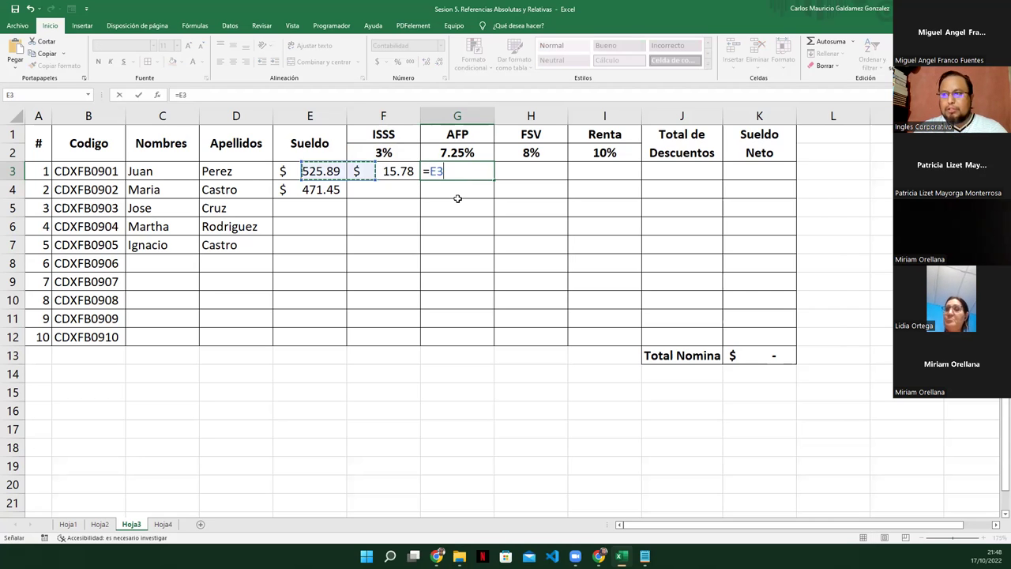
pyautogui.write('*')
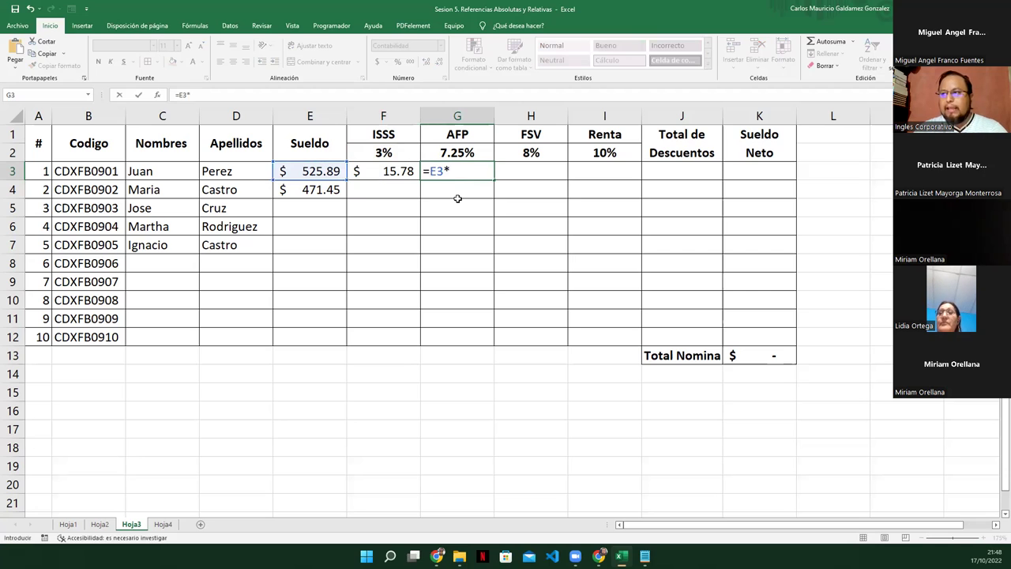
pyautogui.press('Up')
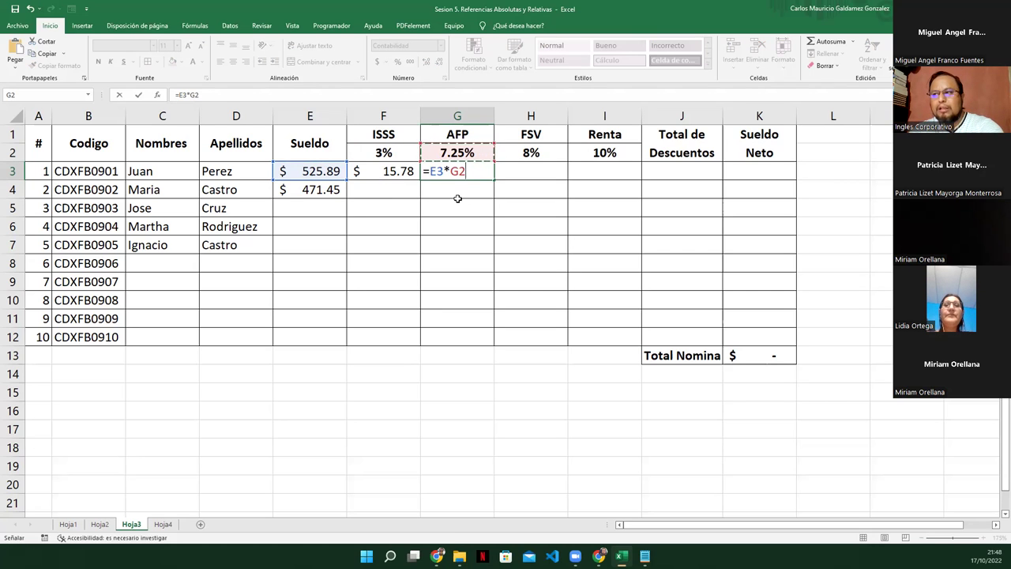
pyautogui.press('F4')
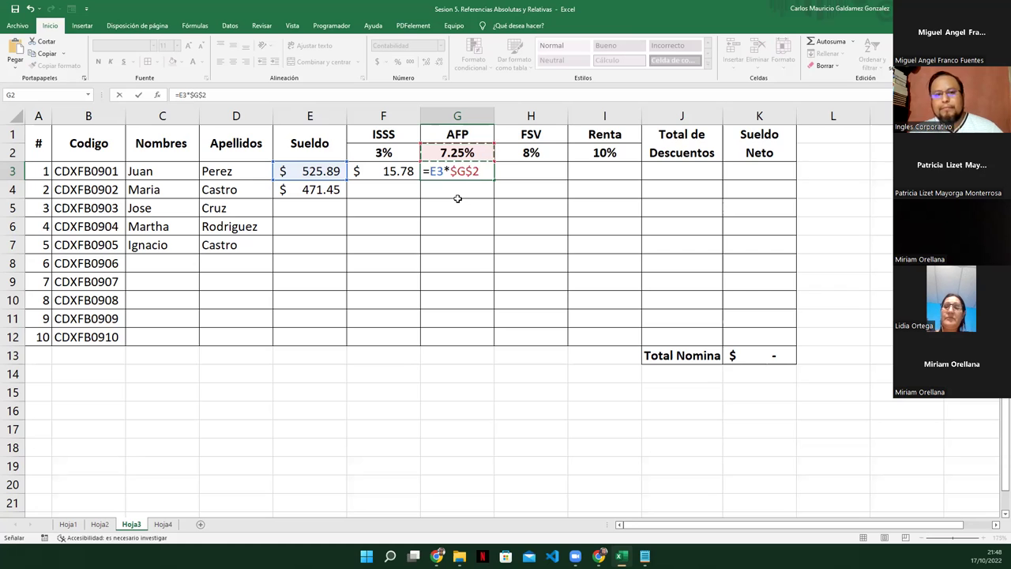
pyautogui.press('Tab')
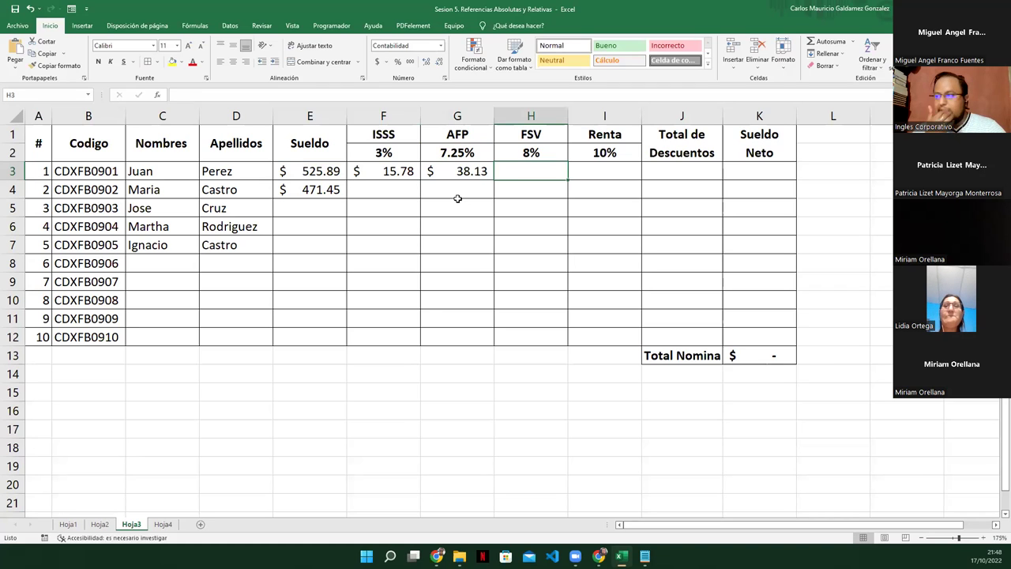
# - Calculate the first employee's FSV deduction in H3 with =E3*$H$2, fixing the percentage as an absolute reference
pyautogui.write('=')
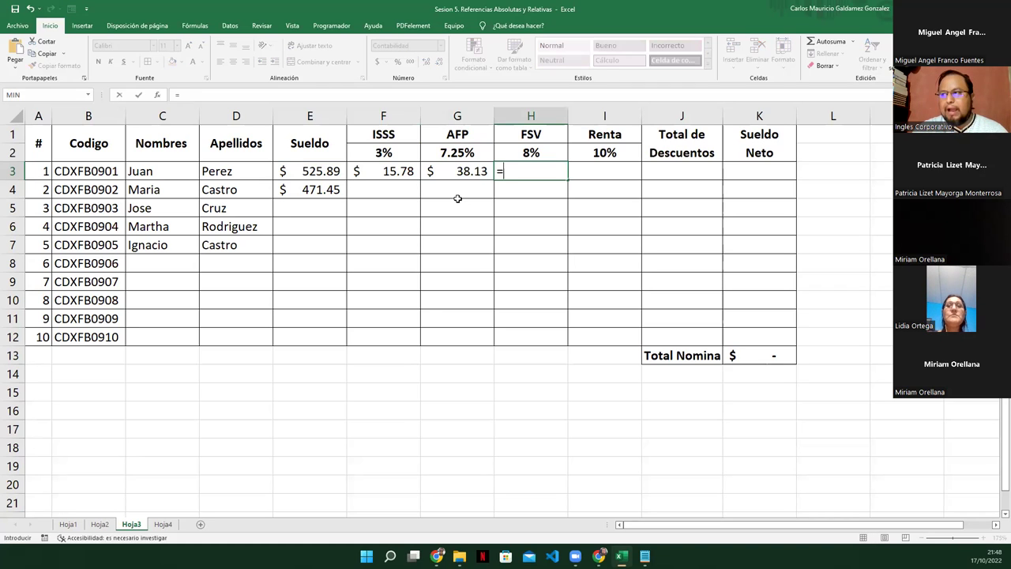
pyautogui.press('Left')
pyautogui.press('Left')
pyautogui.press('Left')
pyautogui.write('*')
pyautogui.press('Up')
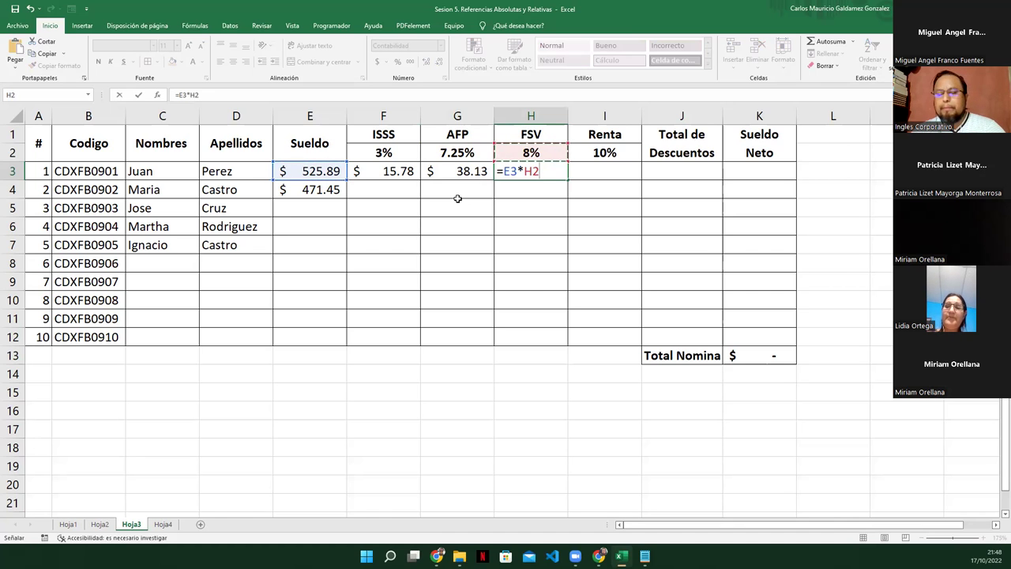
pyautogui.press('F4')
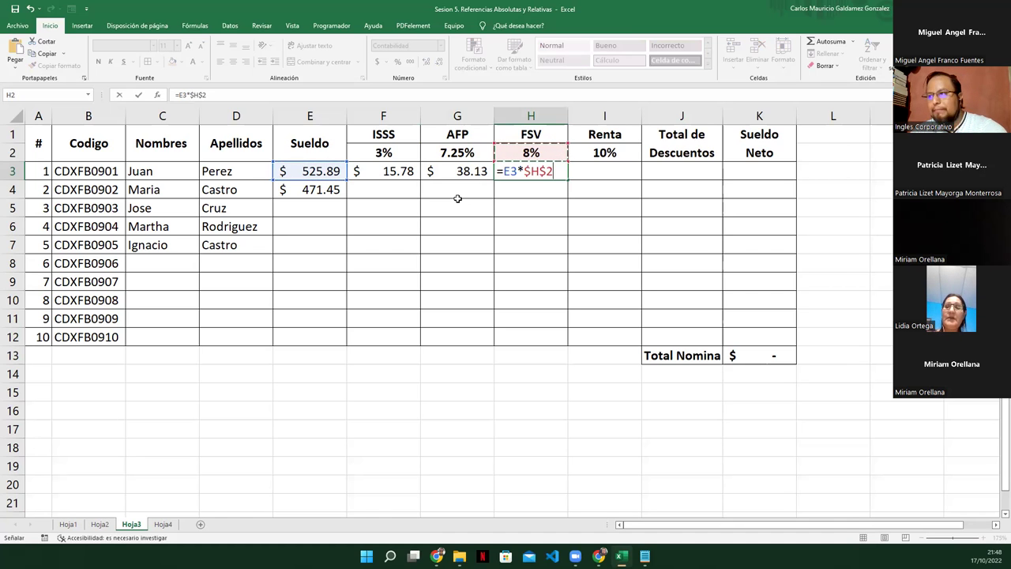
pyautogui.press('Return')
pyautogui.click(457, 198)
pyautogui.press('Up')
pyautogui.press('Right')
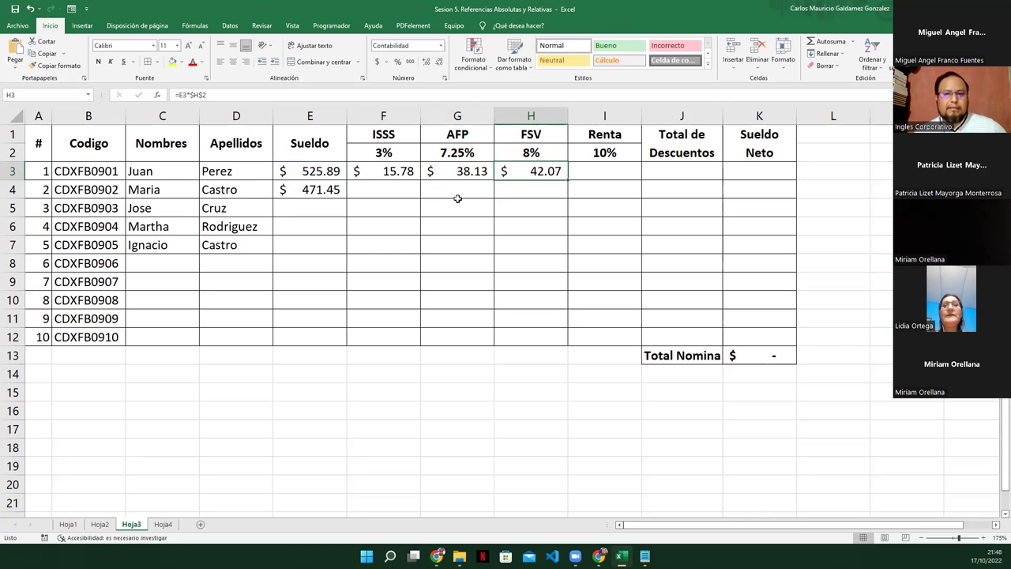
# - Review the first employee's ISSS, AFP and FSV deductions in F3:H3
pyautogui.moveTo(392, 170); pyautogui.dragTo(500, 181)
pyautogui.click(530, 169)
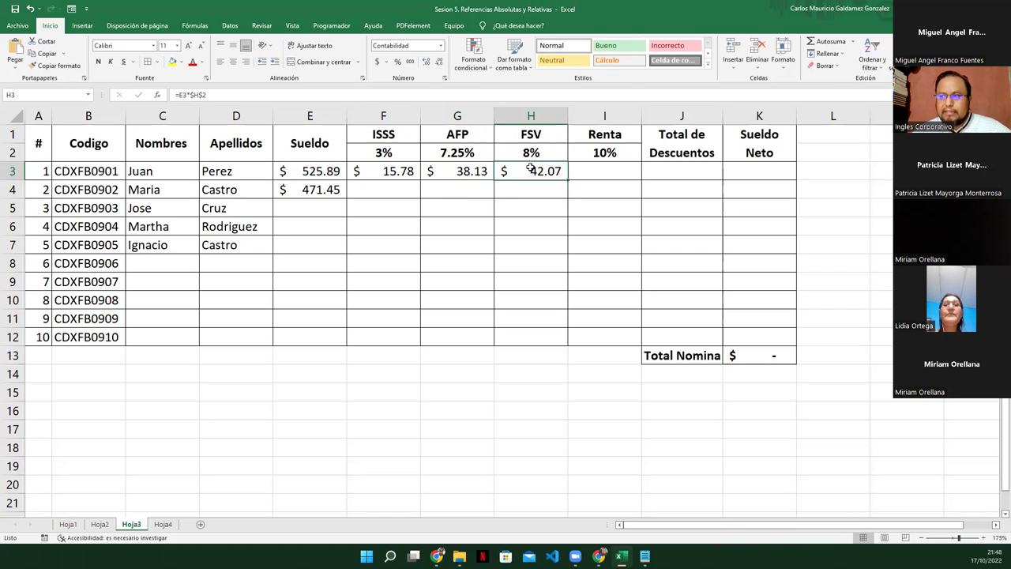
pyautogui.moveTo(402, 170); pyautogui.dragTo(506, 177)
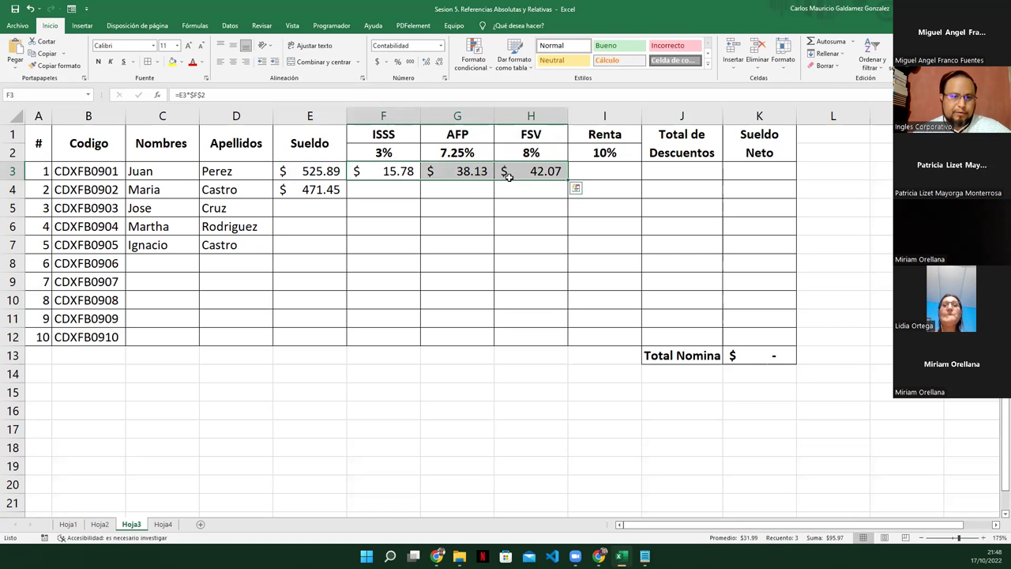
pyautogui.click(508, 175)
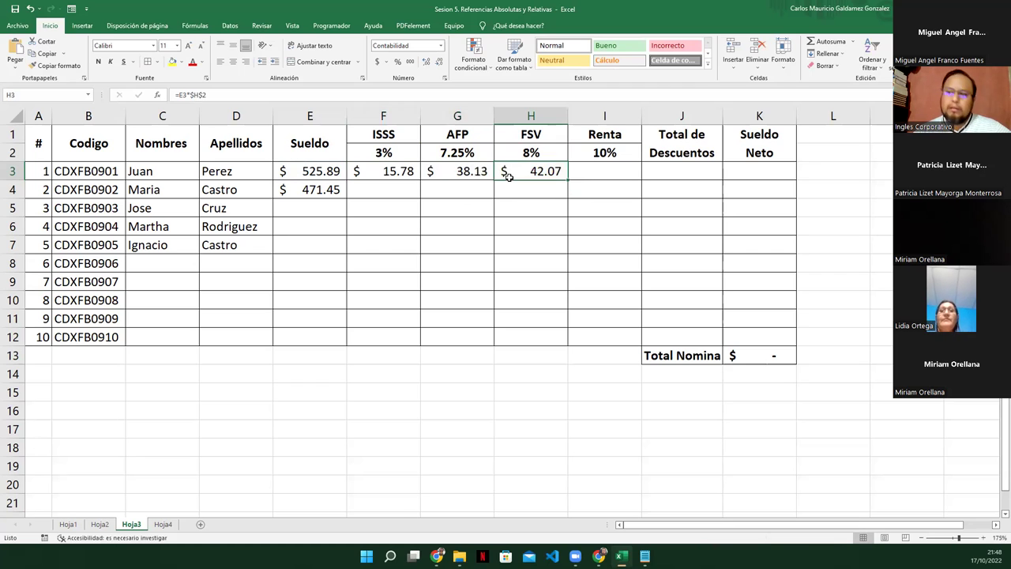
pyautogui.moveTo(388, 170); pyautogui.dragTo(524, 171)
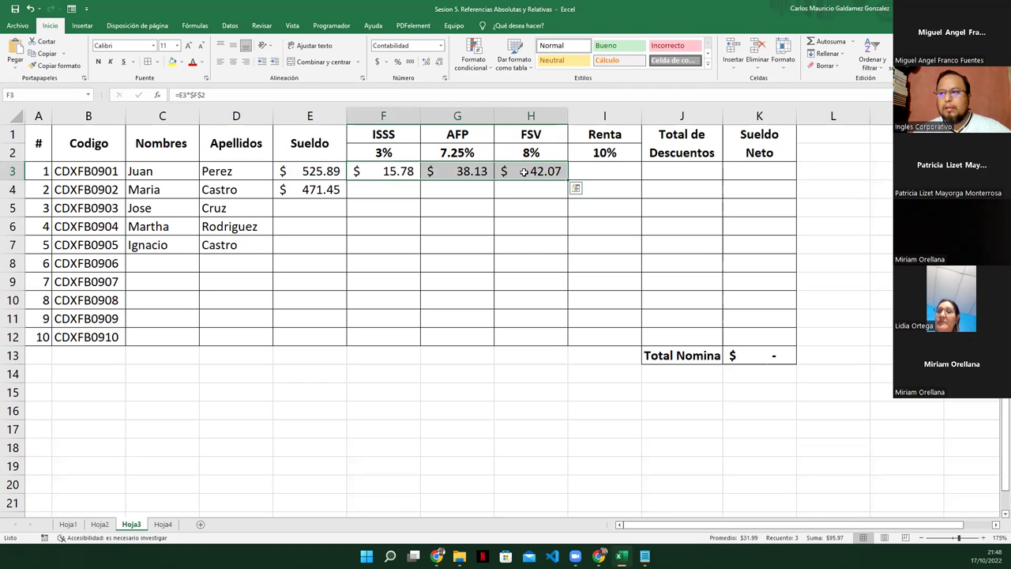
pyautogui.click(509, 192)
# - Start a SI formula in I3 for the first employee's Renta deduction, with E3>=500 as the logical test
pyautogui.click(590, 169)
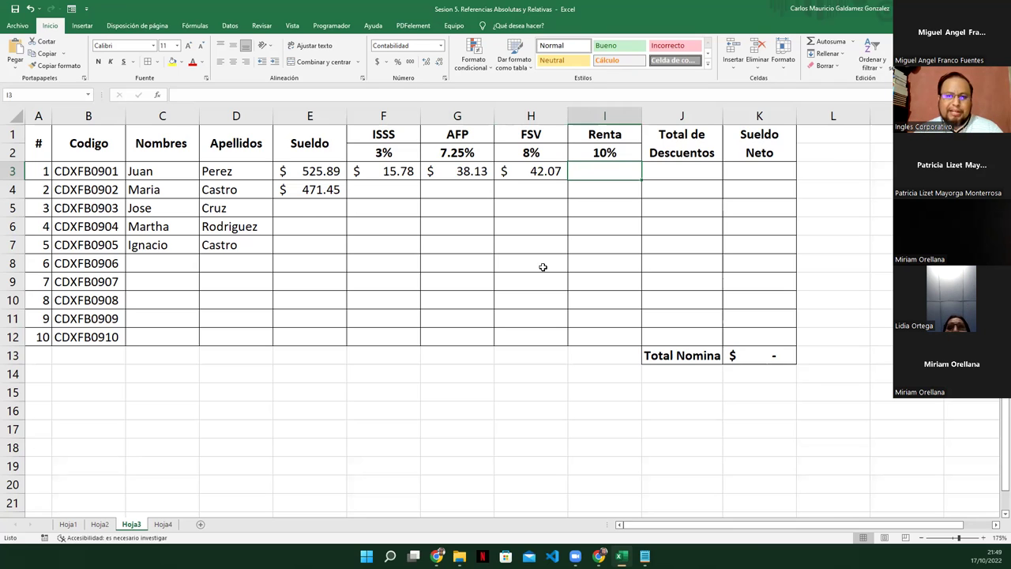
pyautogui.click(600, 186)
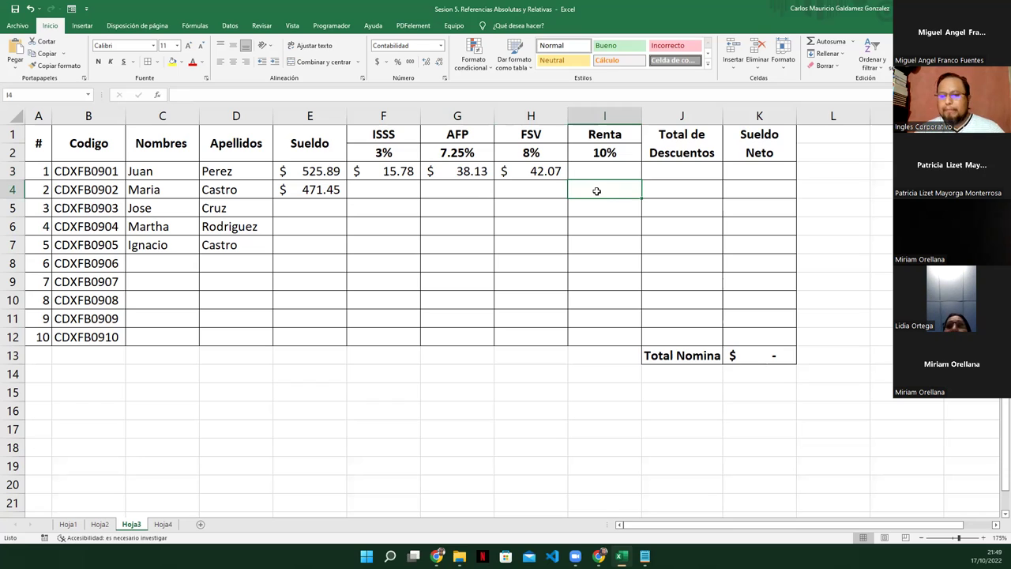
pyautogui.press('Up')
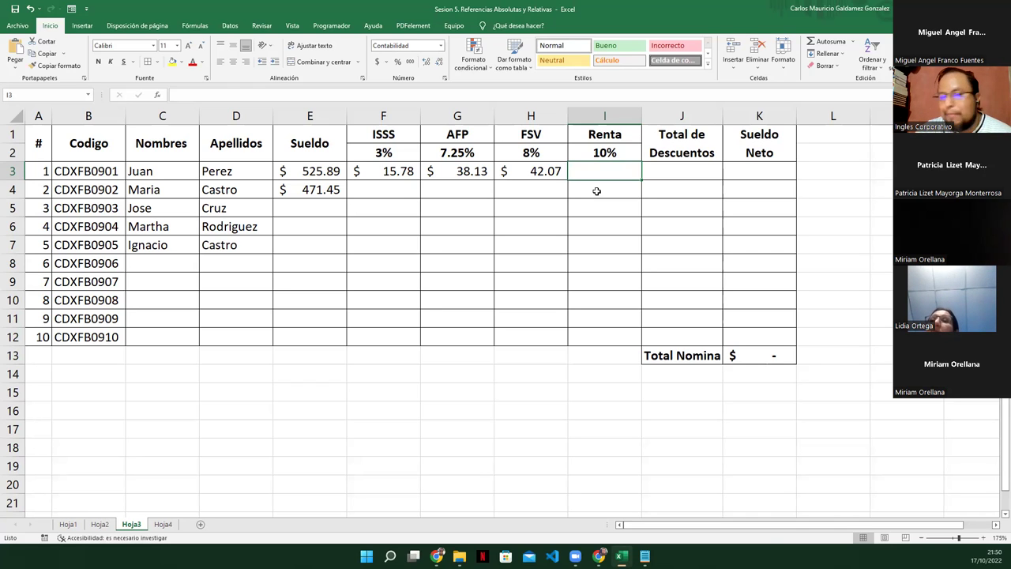
pyautogui.write('=')
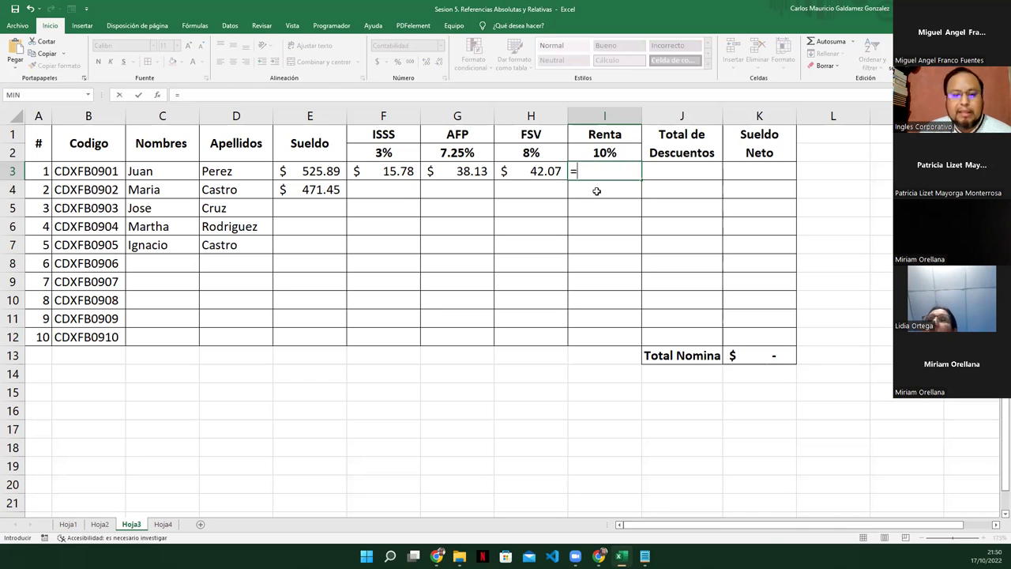
pyautogui.write('si')
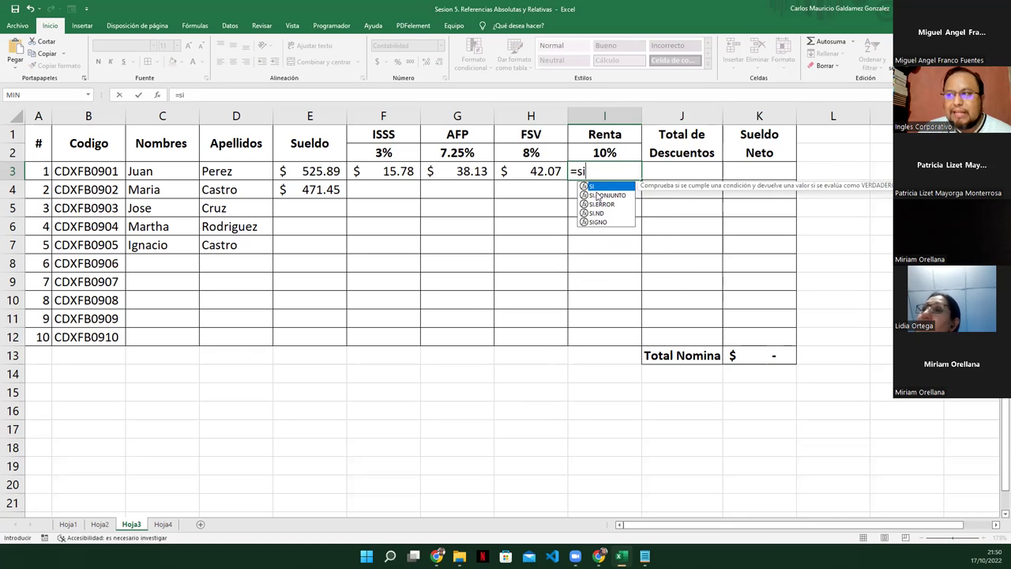
pyautogui.press('Tab')
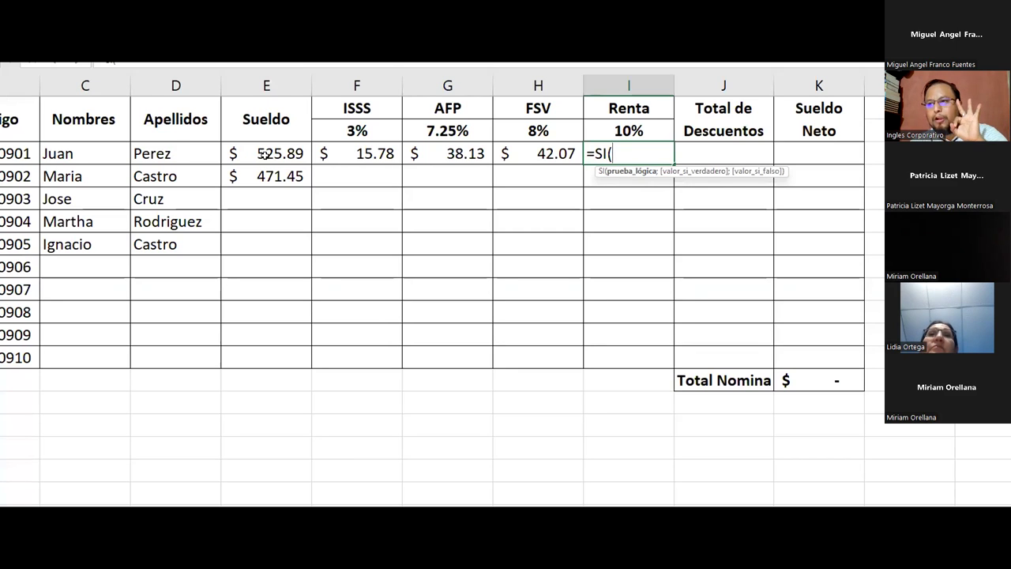
pyautogui.click(274, 151)
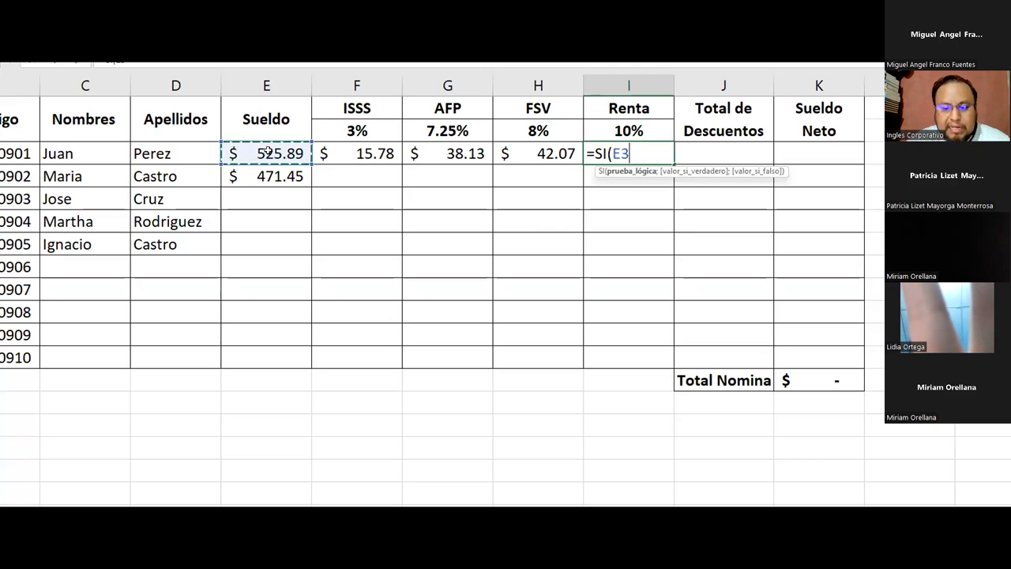
pyautogui.write('>')
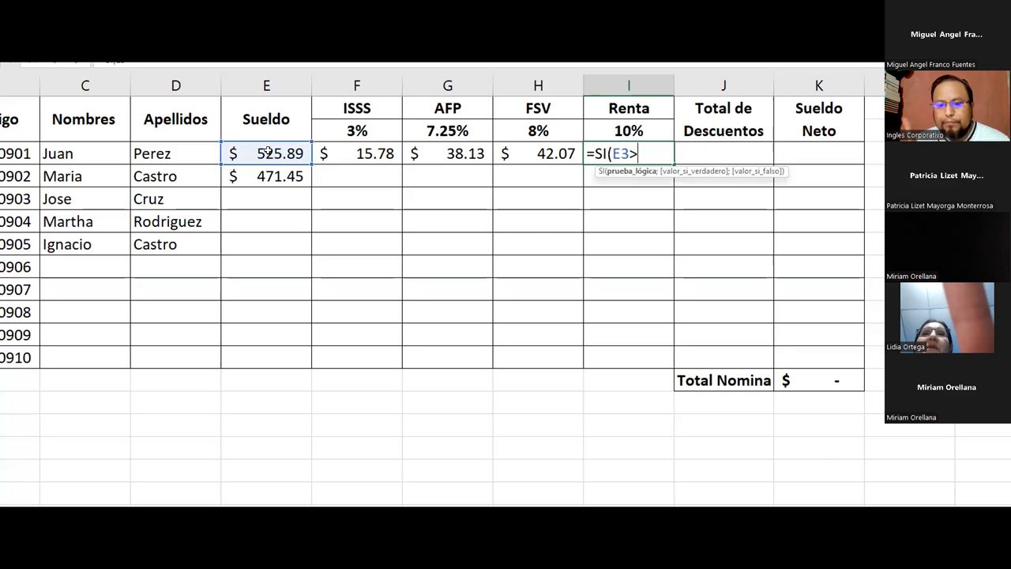
pyautogui.write('=500')
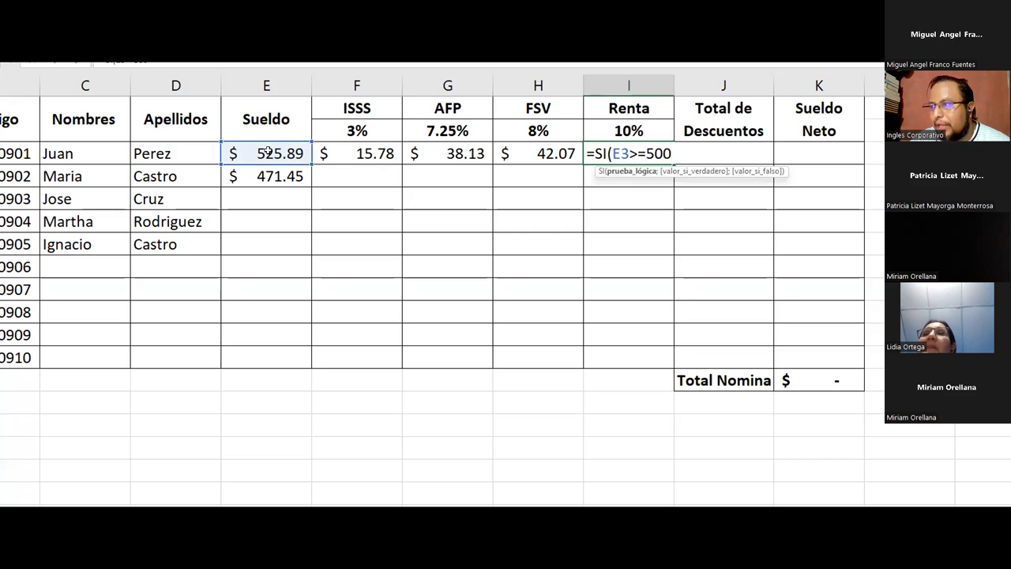
# - Add E3*$I$2 as the SI formula's value if true, fixing the Renta percentage, and review its test and salary reference
pyautogui.write(';')
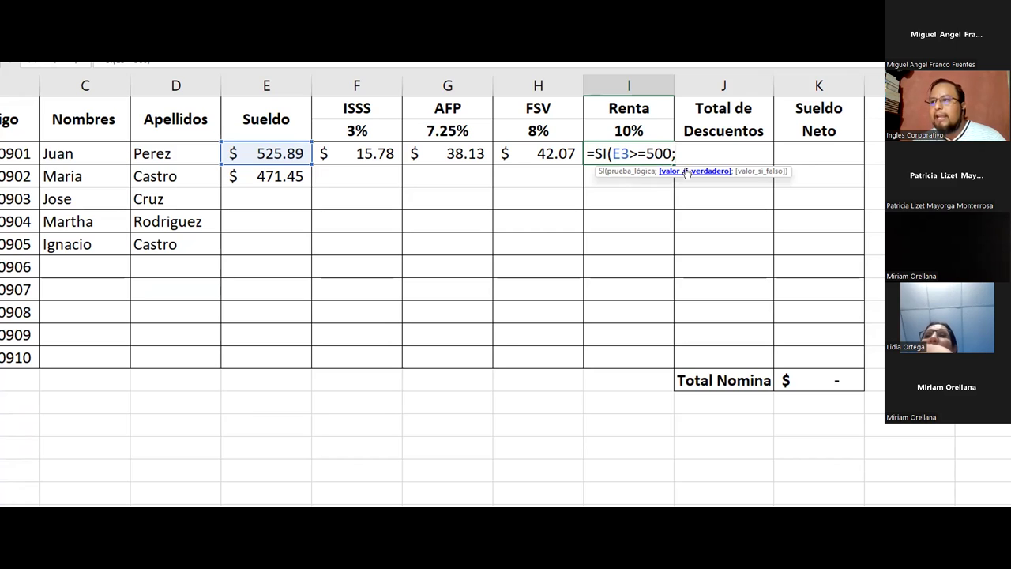
pyautogui.click(264, 153)
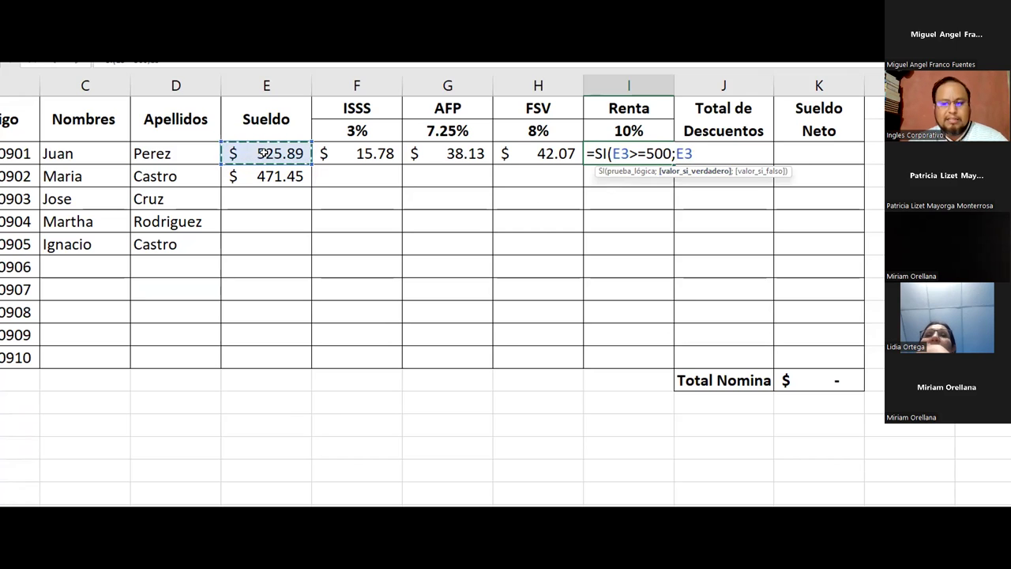
pyautogui.write('*')
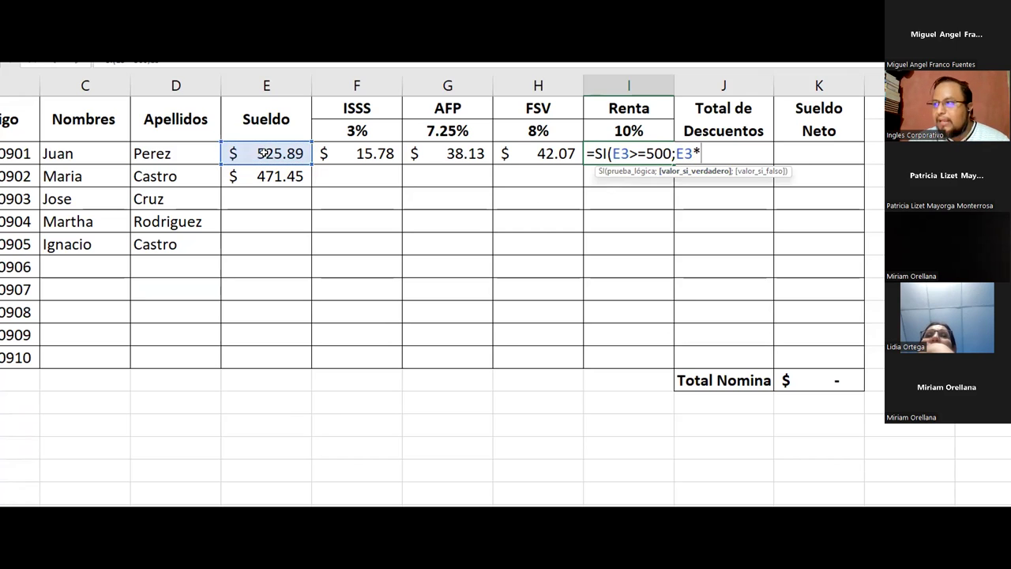
pyautogui.click(634, 126)
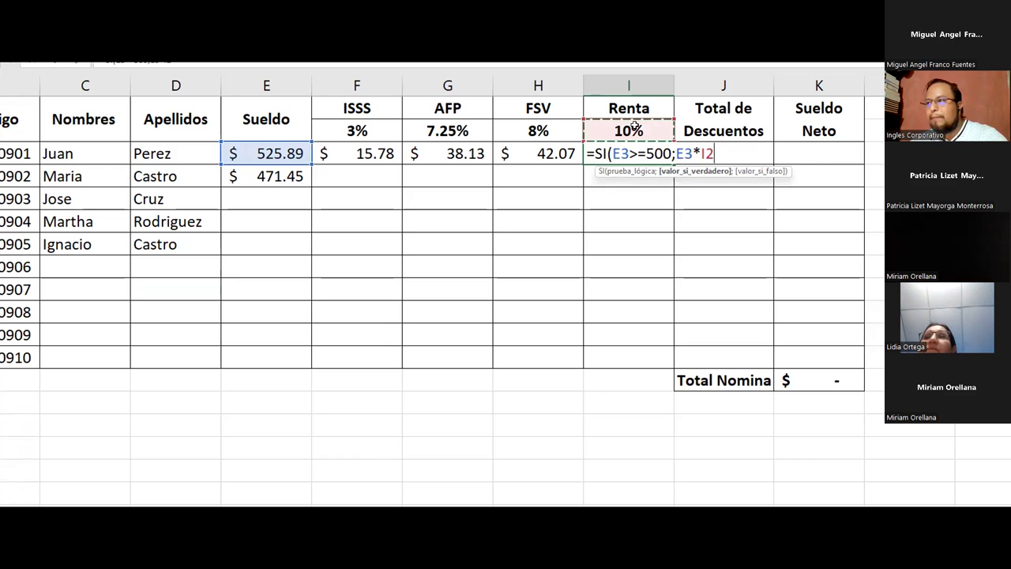
pyautogui.press('F4')
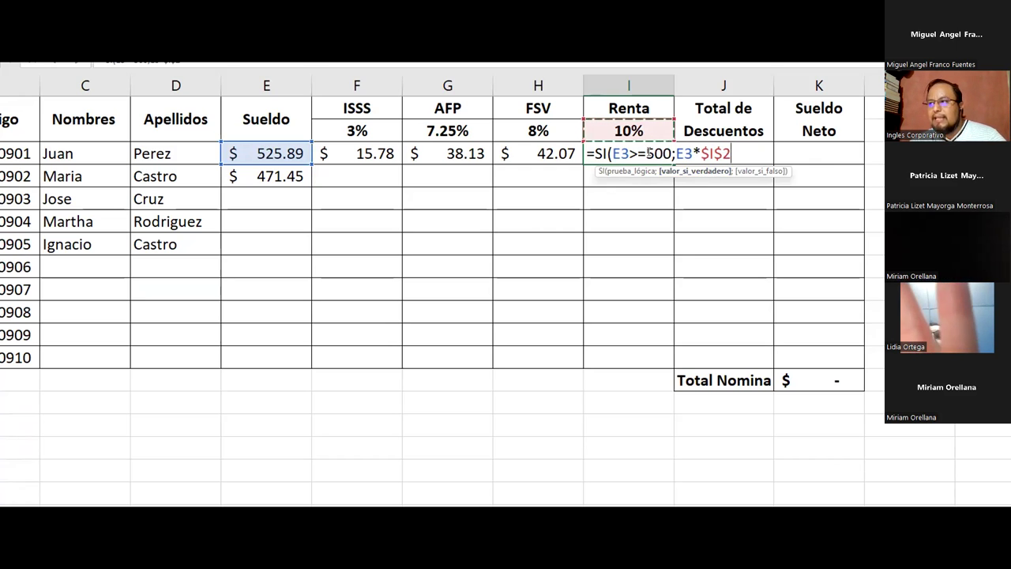
pyautogui.moveTo(613, 153); pyautogui.dragTo(665, 154)
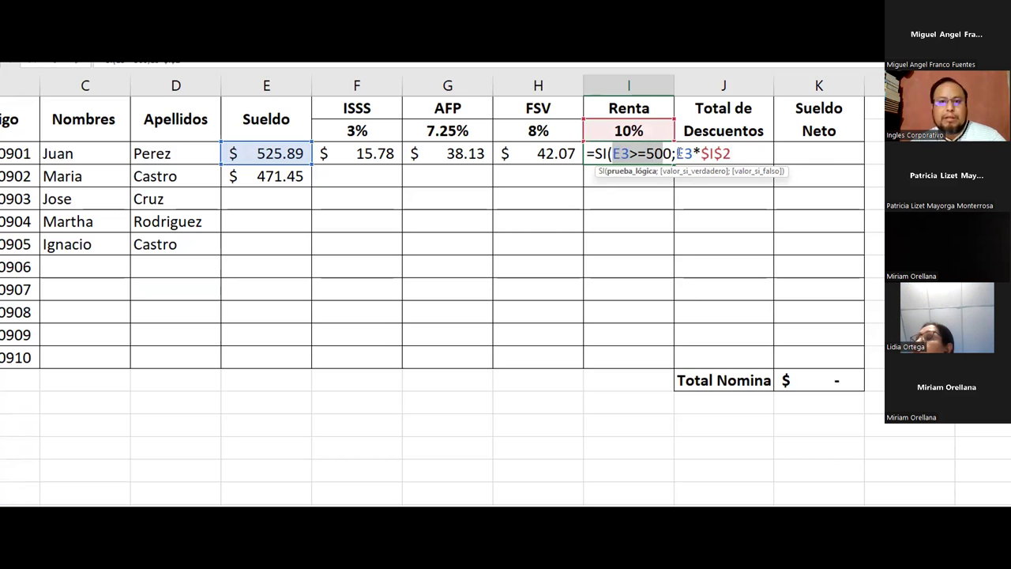
pyautogui.moveTo(595, 155); pyautogui.dragTo(674, 156)
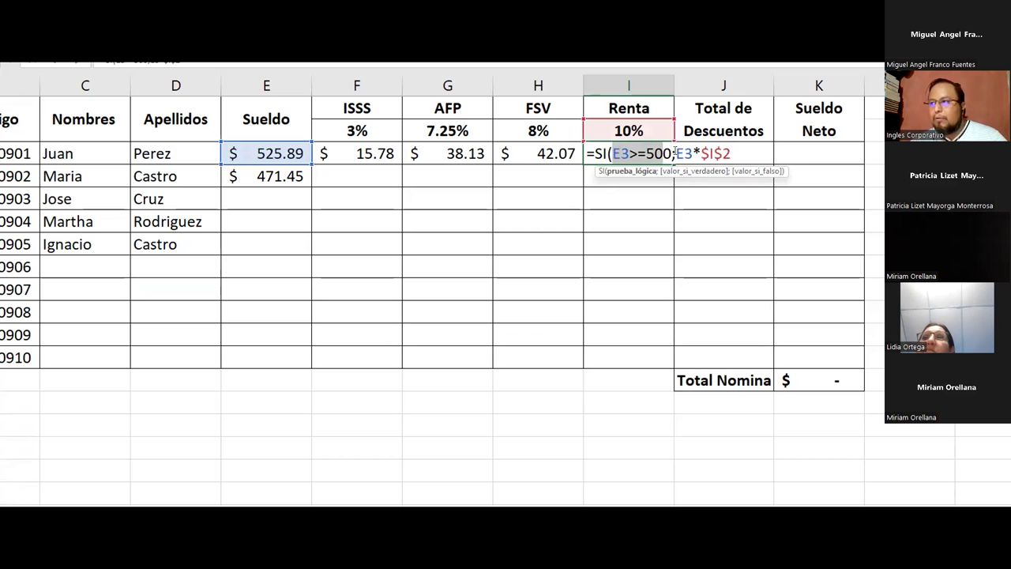
pyautogui.doubleClick(684, 154)
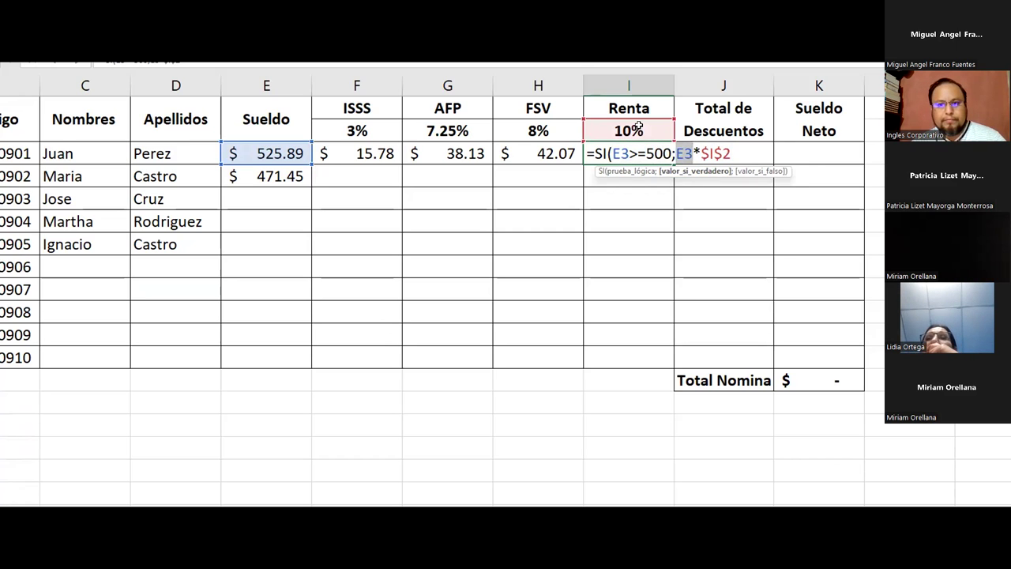
# - Complete the SI formula in I3 with 0 as the value if false and close its parentheses
pyautogui.click(735, 153)
pyautogui.write(';')
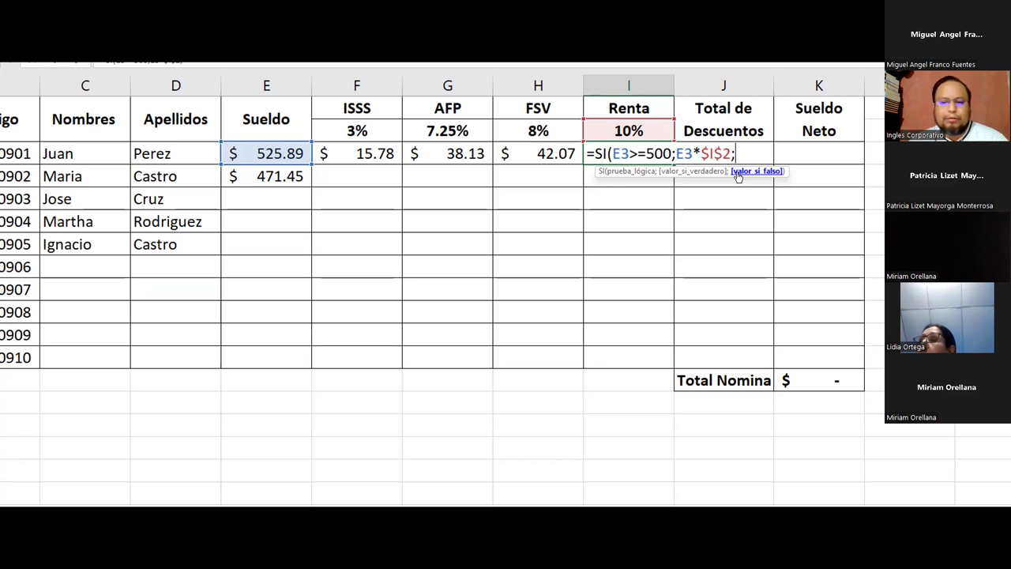
pyautogui.write('0')
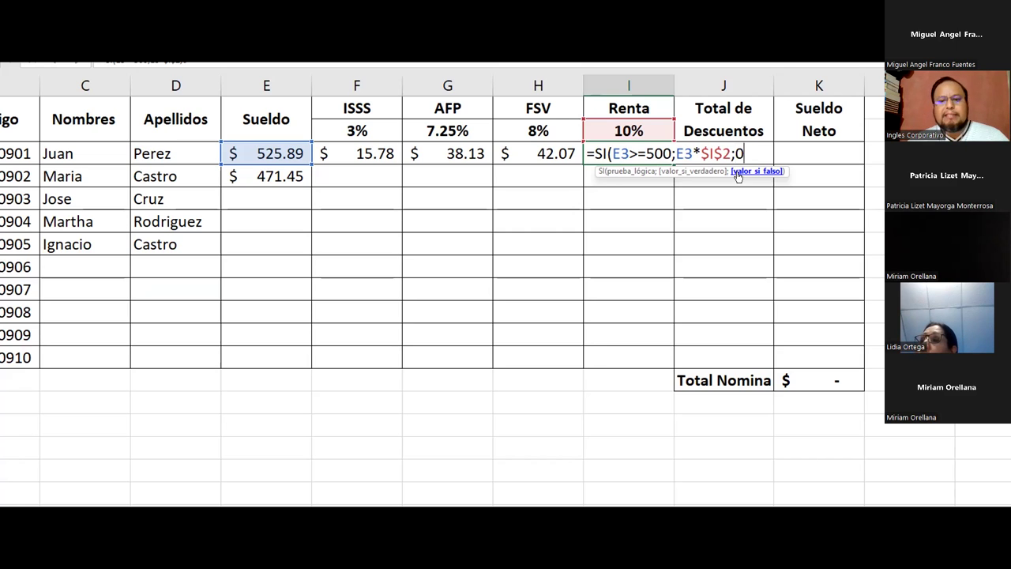
pyautogui.write(')')
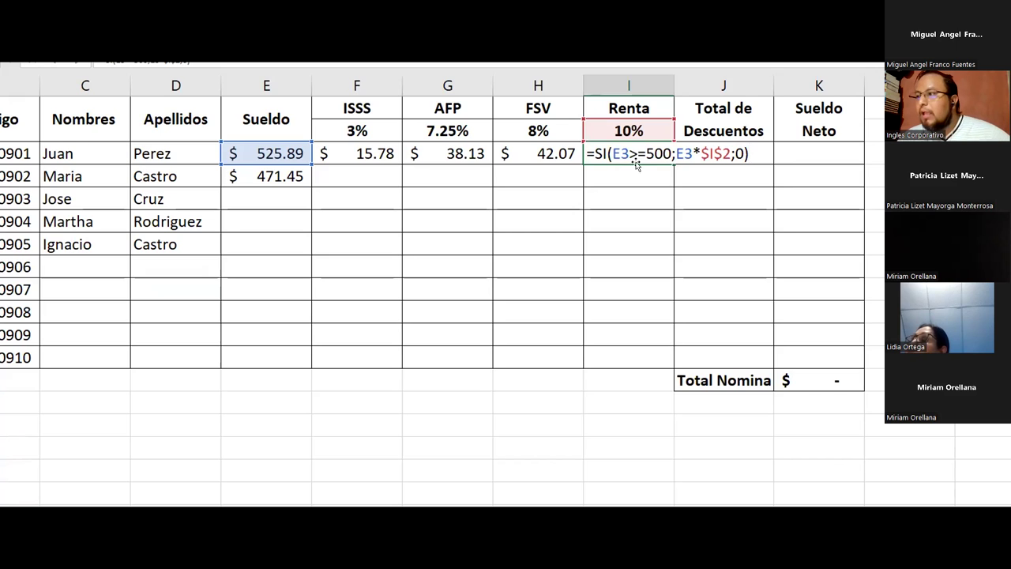
# - Review the SI function's logical test, value if true and value if false in the I3 formula
pyautogui.click(607, 153)
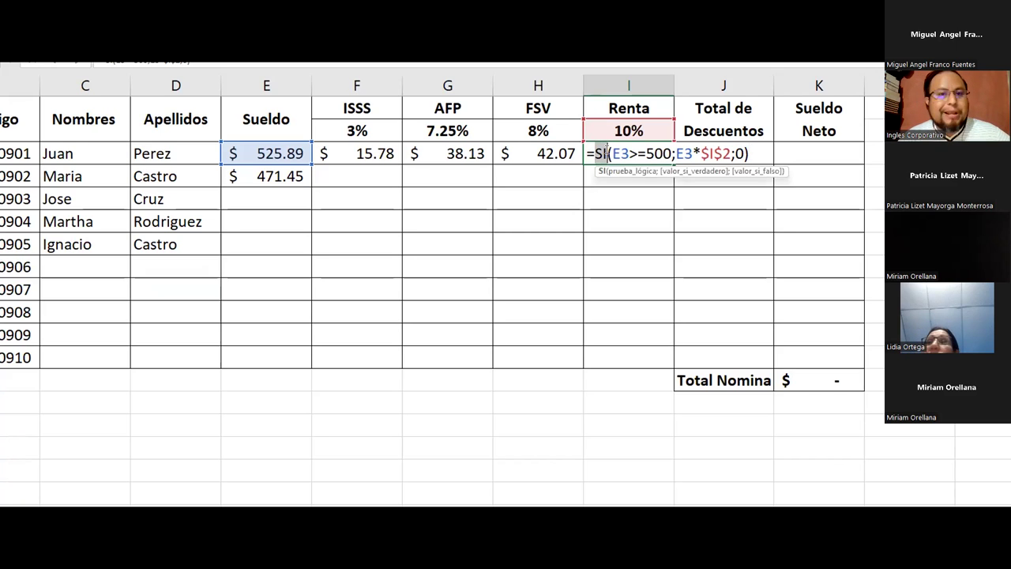
pyautogui.moveTo(614, 153); pyautogui.dragTo(673, 154)
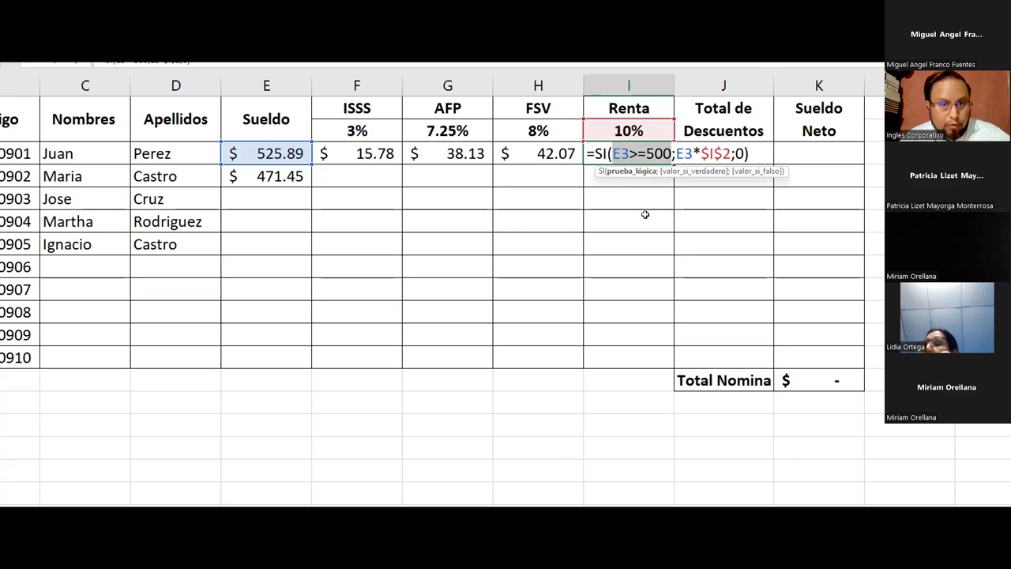
pyautogui.moveTo(674, 153); pyautogui.dragTo(731, 153)
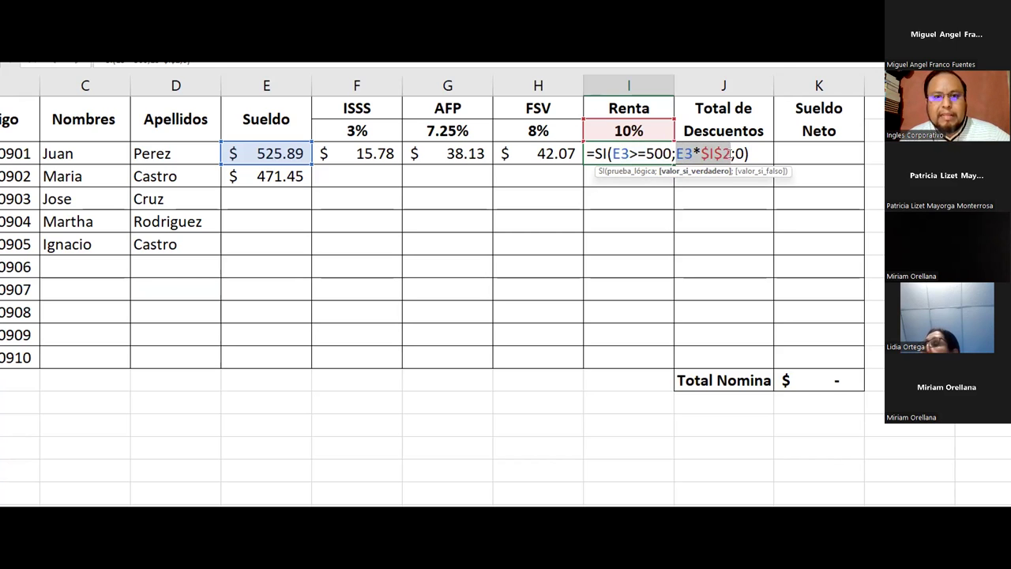
pyautogui.moveTo(612, 153); pyautogui.dragTo(672, 154)
pyautogui.moveTo(735, 153); pyautogui.dragTo(744, 153)
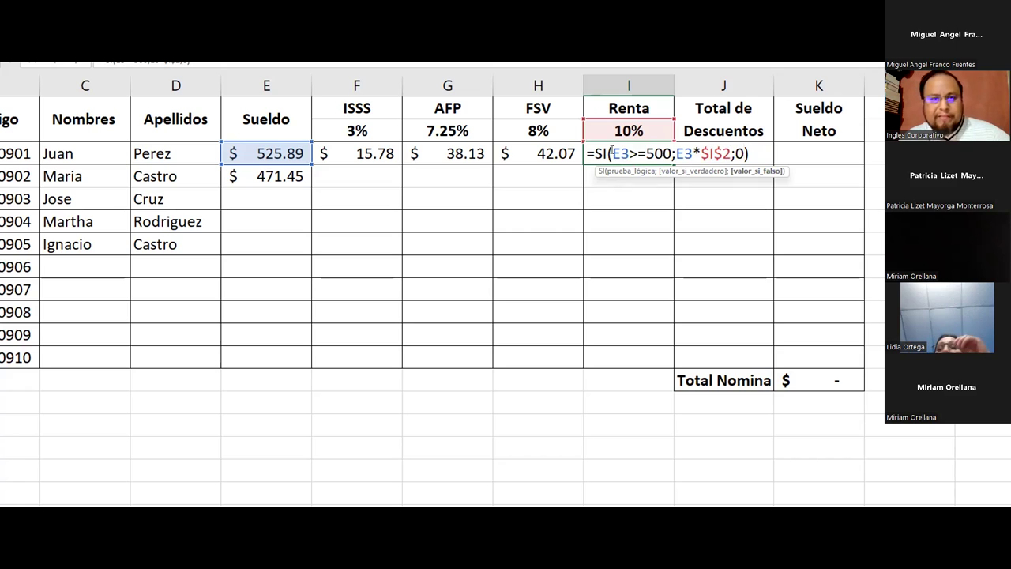
pyautogui.moveTo(612, 152); pyautogui.dragTo(671, 152)
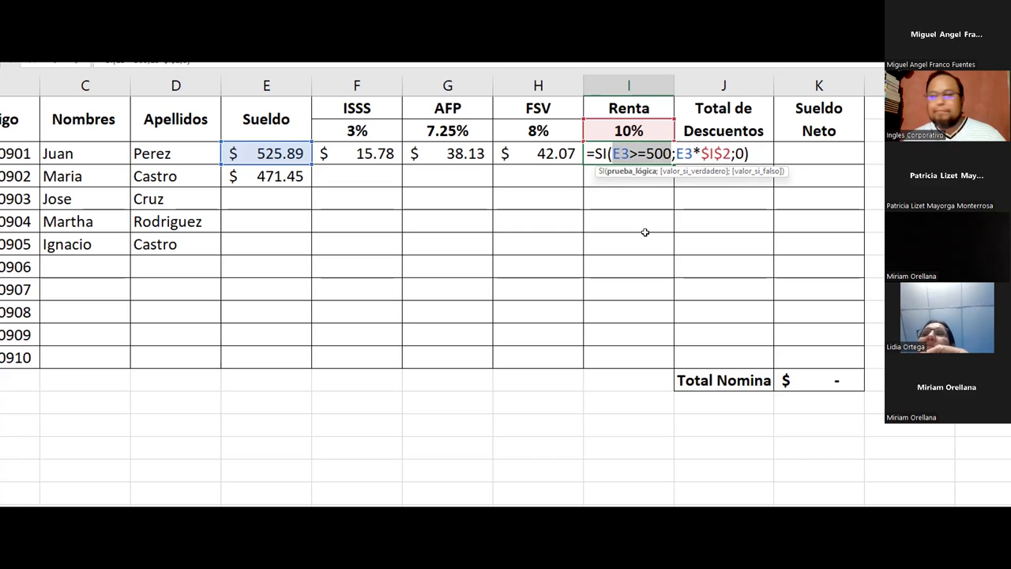
pyautogui.click(742, 153)
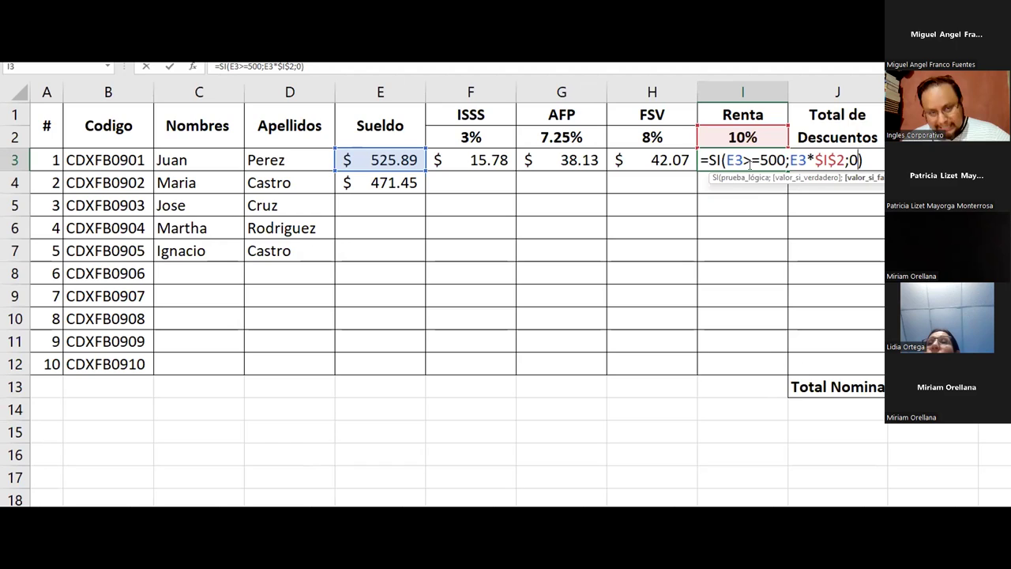
# - Compare the E3>=500 test in I3 with the E3*$I$2 and 0 outcomes of the SI formula
pyautogui.moveTo(788, 161); pyautogui.dragTo(842, 161)
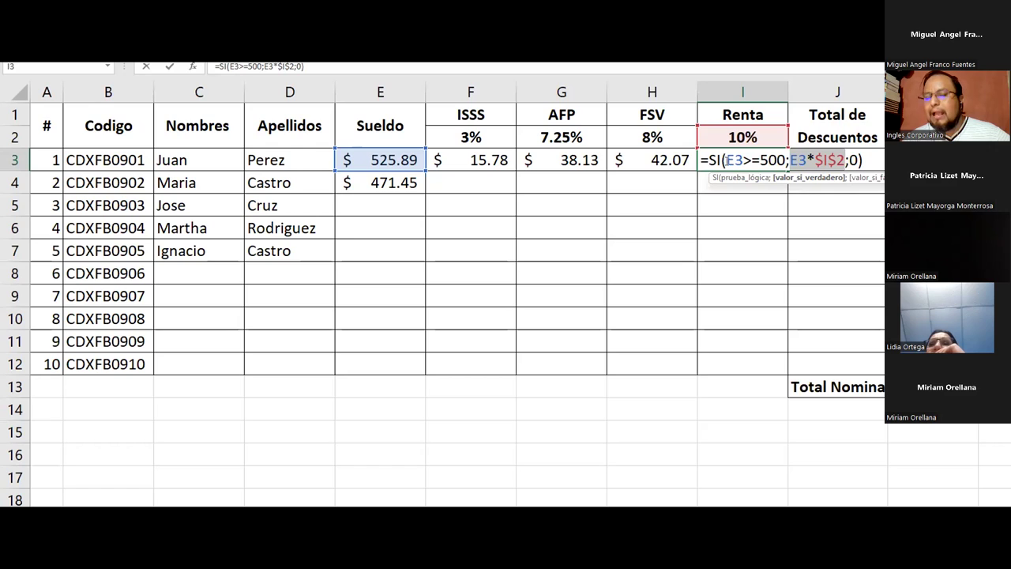
pyautogui.moveTo(725, 161); pyautogui.dragTo(733, 160)
pyautogui.hotkey('shift', 'Right')
pyautogui.hotkey('shift', 'Right')
pyautogui.hotkey('shift', 'Right')
pyautogui.hotkey('shift', 'Right')
pyautogui.hotkey('shift', 'Right')
pyautogui.hotkey('shift', 'Right')
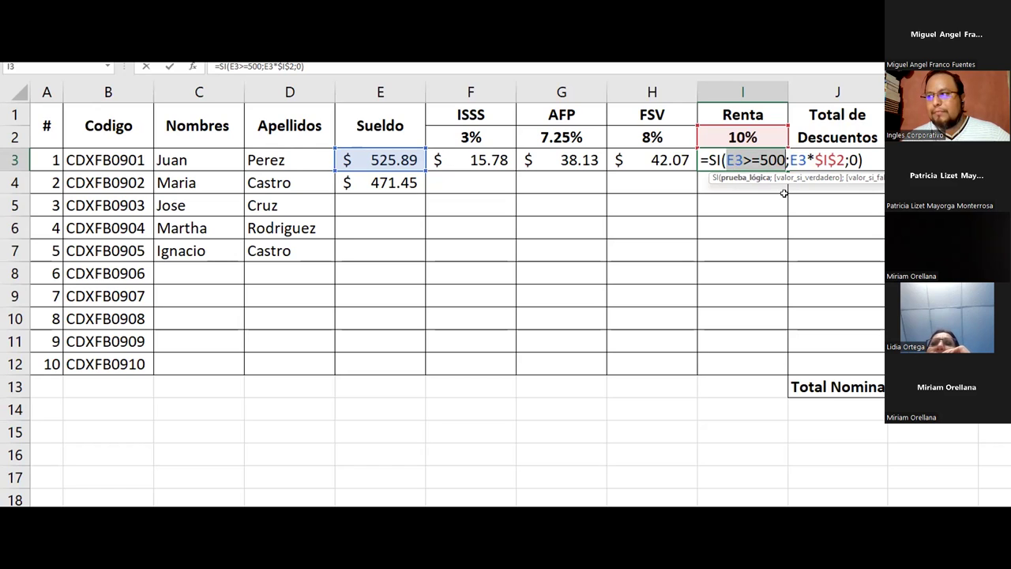
pyautogui.moveTo(789, 159); pyautogui.dragTo(845, 159)
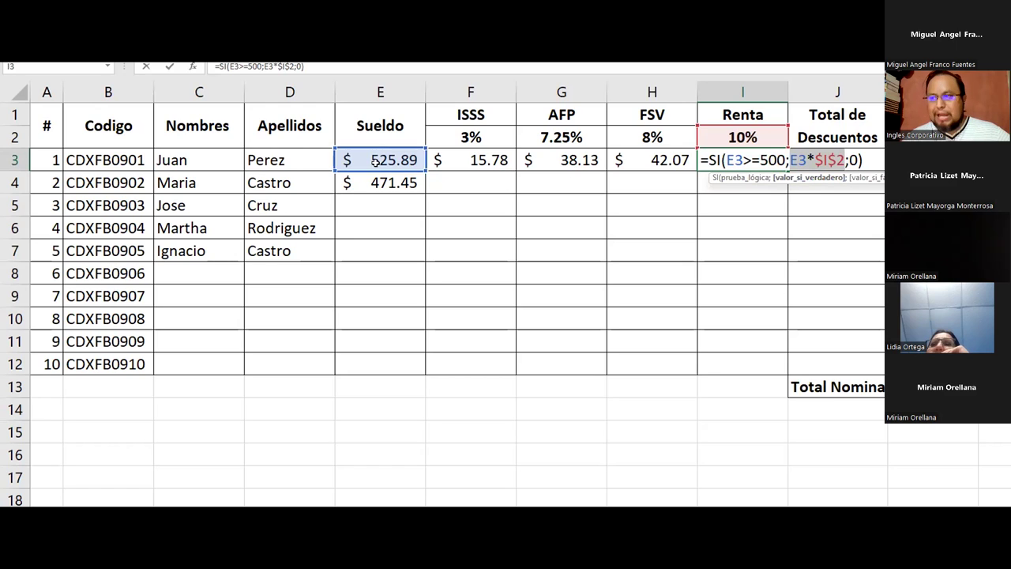
pyautogui.click(733, 160)
pyautogui.doubleClick(733, 160)
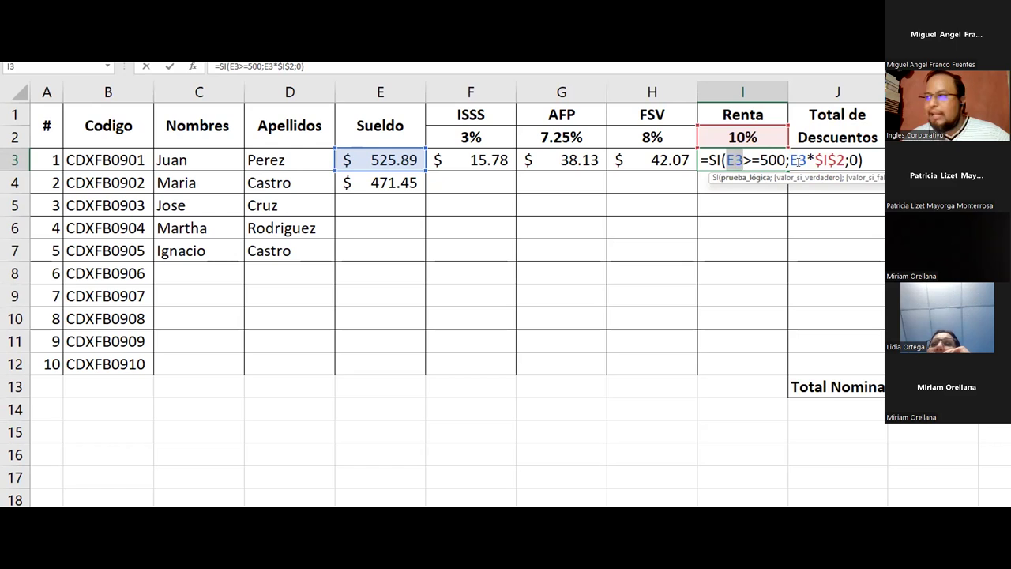
pyautogui.doubleClick(853, 159)
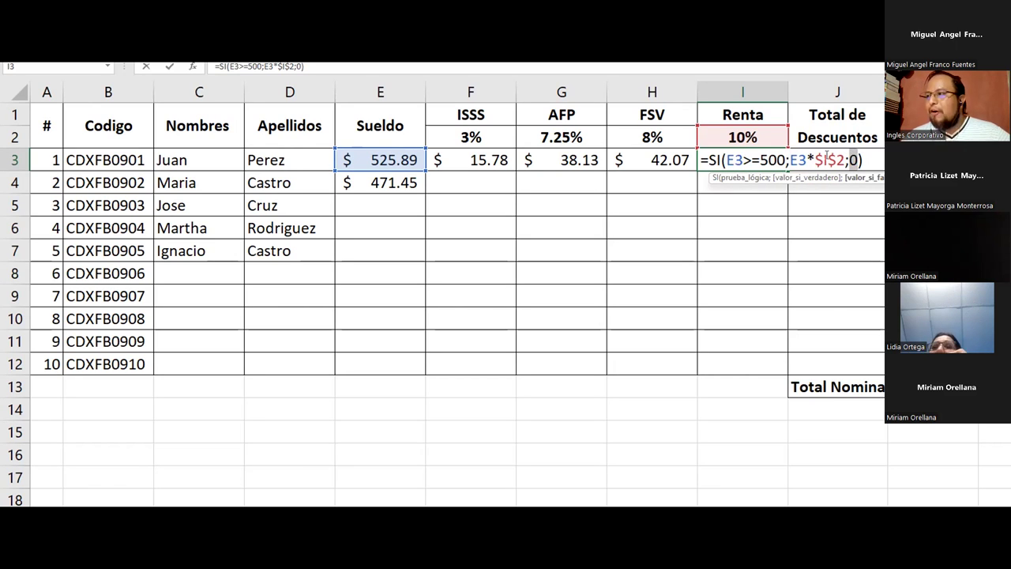
pyautogui.click(727, 159)
pyautogui.press('Left')
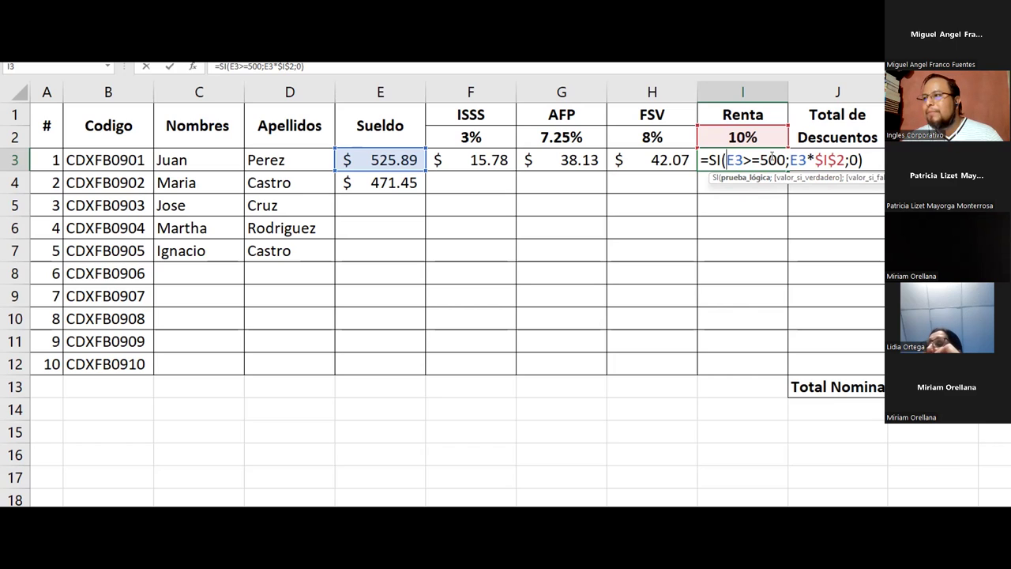
pyautogui.moveTo(788, 161); pyautogui.dragTo(845, 163)
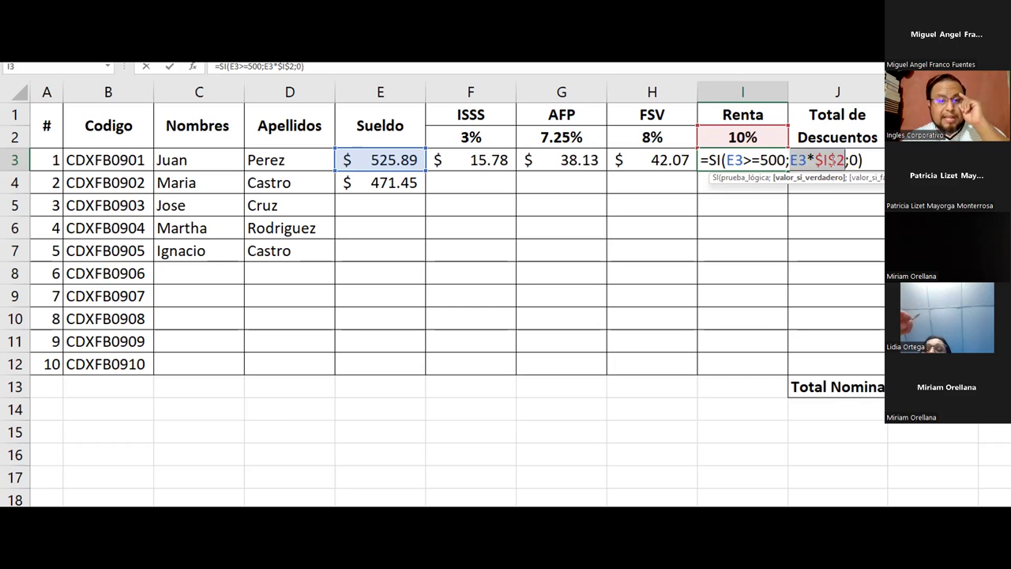
# - Check the E3 reference and 500 threshold in the Renta formula, and enter the formula in I3
pyautogui.doubleClick(734, 160)
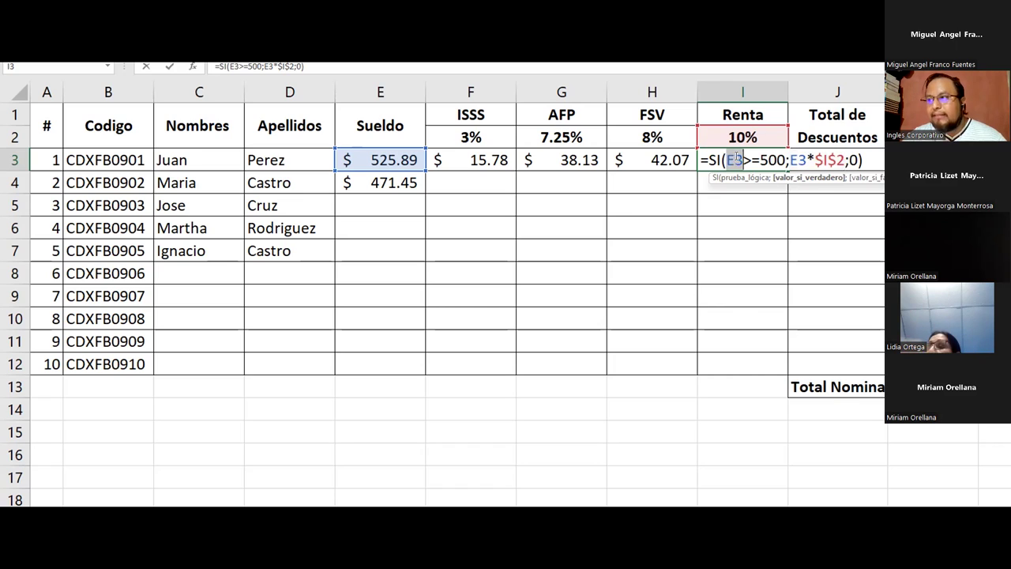
pyautogui.moveTo(759, 160); pyautogui.dragTo(786, 160)
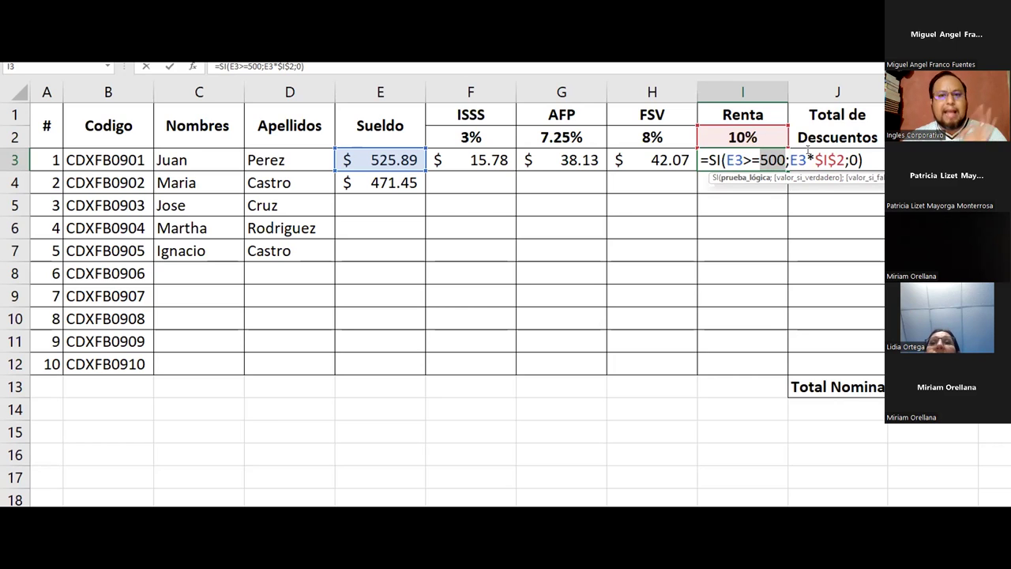
pyautogui.click(849, 159)
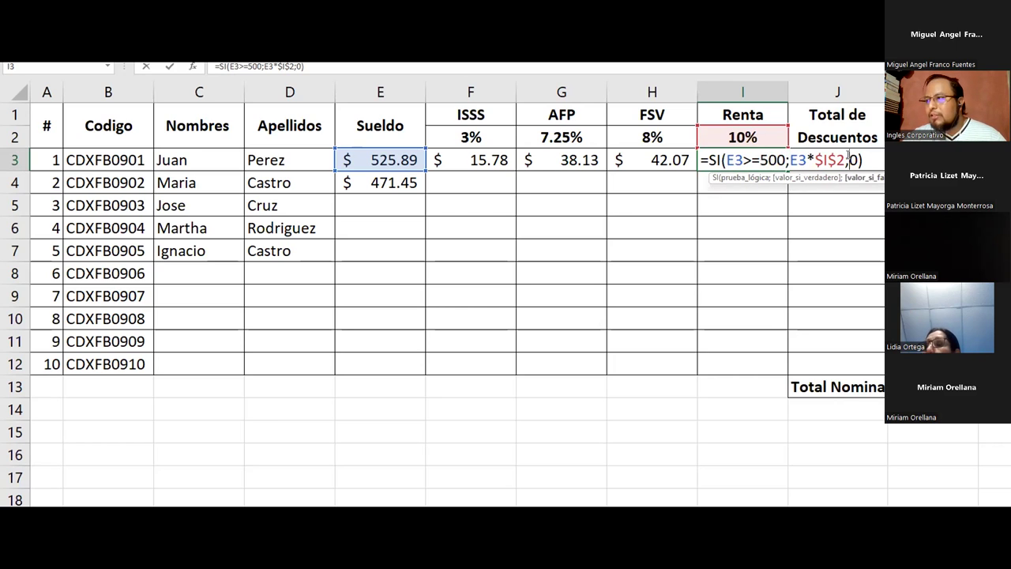
pyautogui.press('Return')
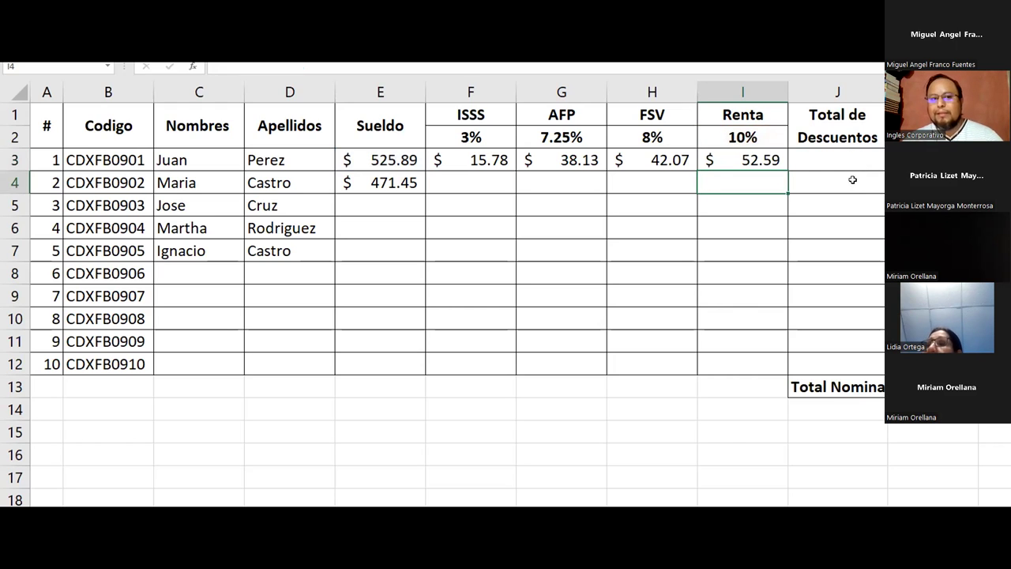
# - Calculate the first employee's Total de Descuentos in J3 with =SUMA(F3:I3)
pyautogui.click(803, 155)
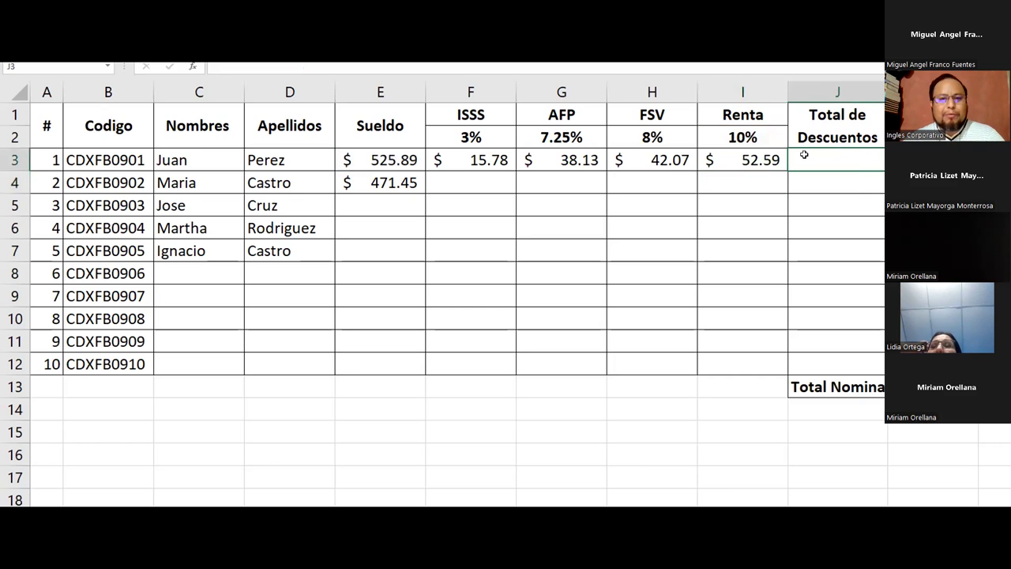
pyautogui.write('=sum')
pyautogui.press('Tab')
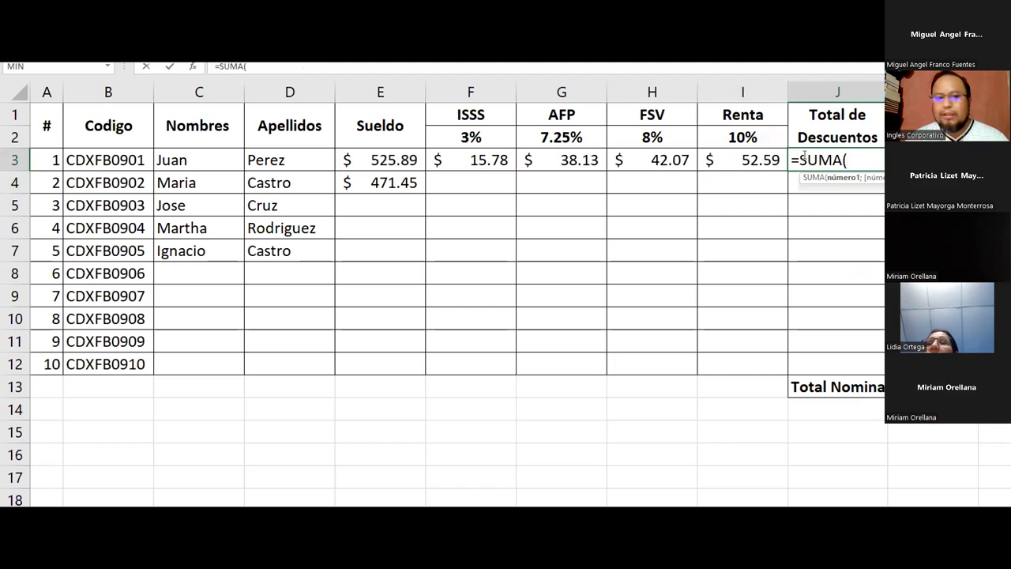
pyautogui.click(472, 156)
pyautogui.moveTo(472, 157); pyautogui.dragTo(711, 158)
pyautogui.write(')')
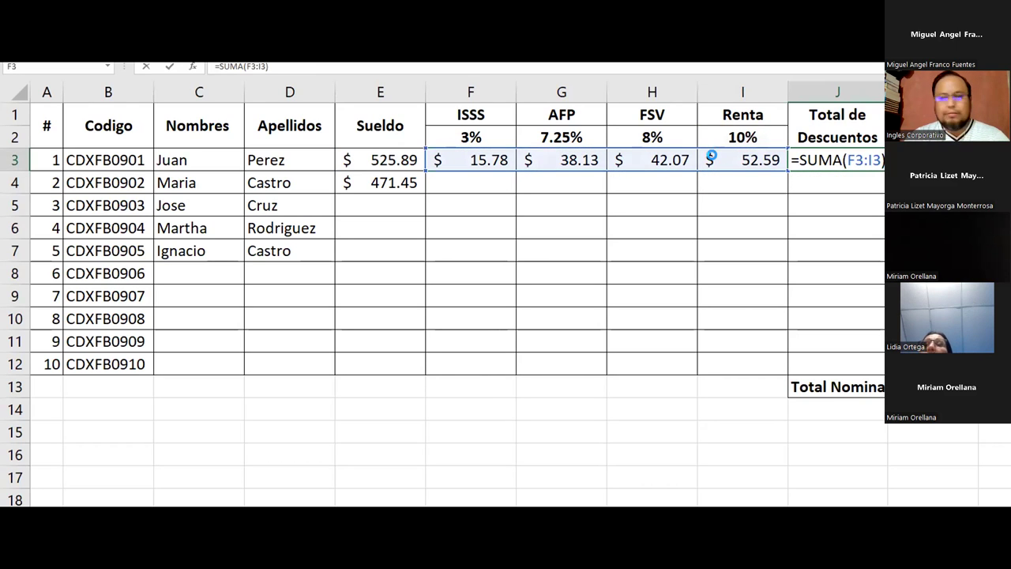
pyautogui.press('Tab')
pyautogui.click(842, 156)
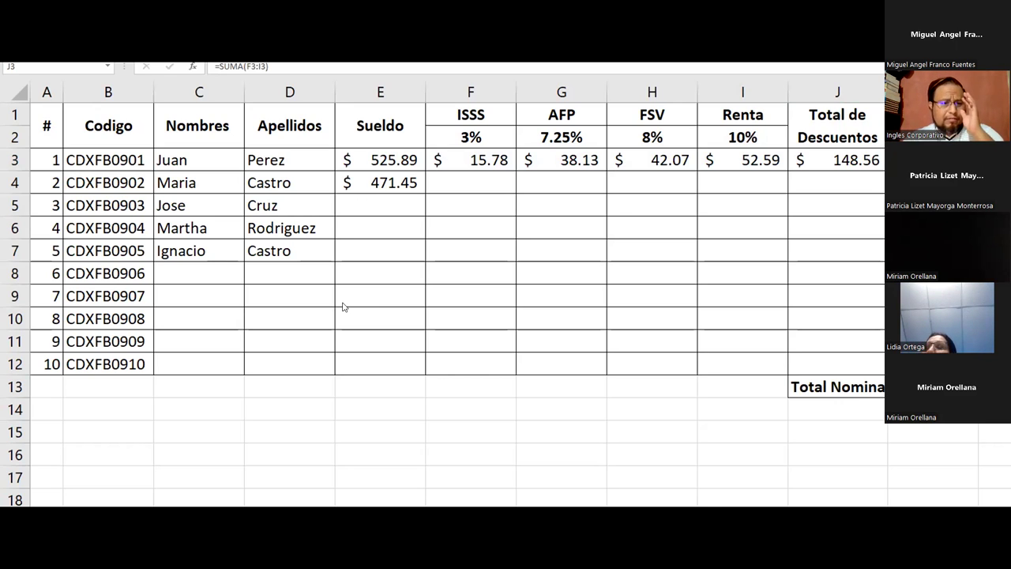
# - Remove the value if false from the Renta formula in I3, leaving =SI(E3>=500;E3*$I$2)
pyautogui.click(763, 155)
pyautogui.doubleClick(757, 160)
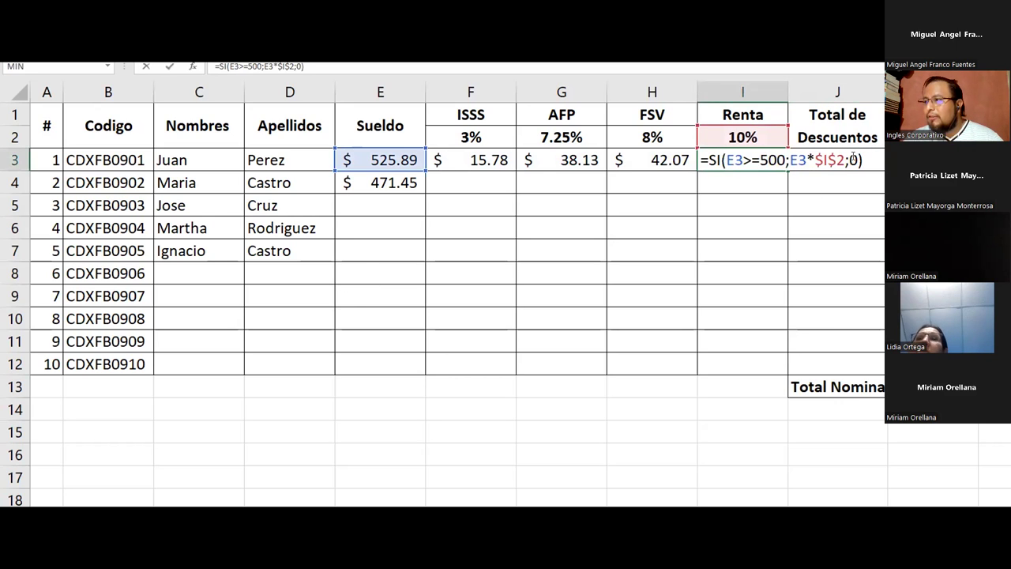
pyautogui.press('Left')
pyautogui.press('BackSpace')
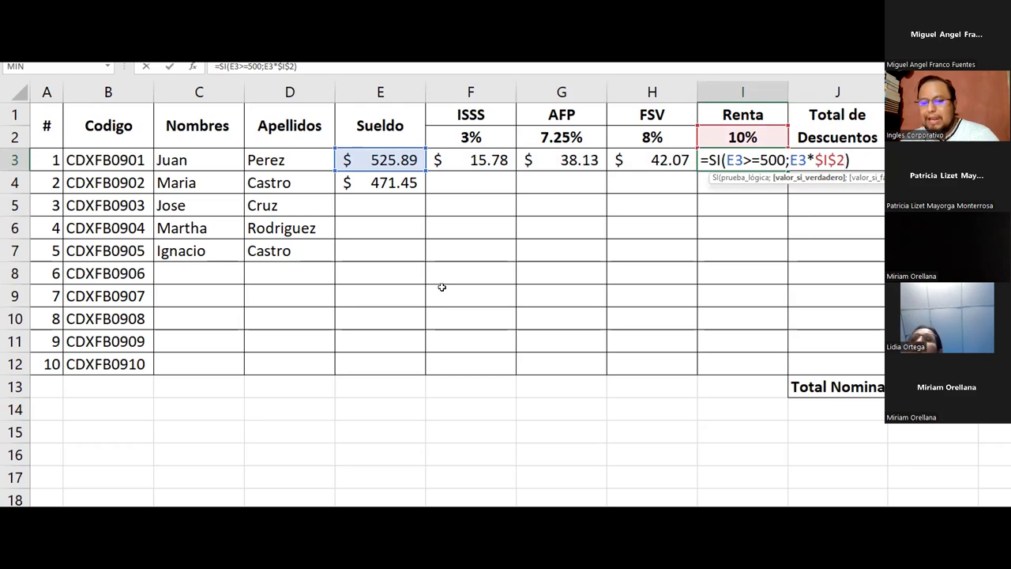
pyautogui.press('Return')
pyautogui.click(769, 162)
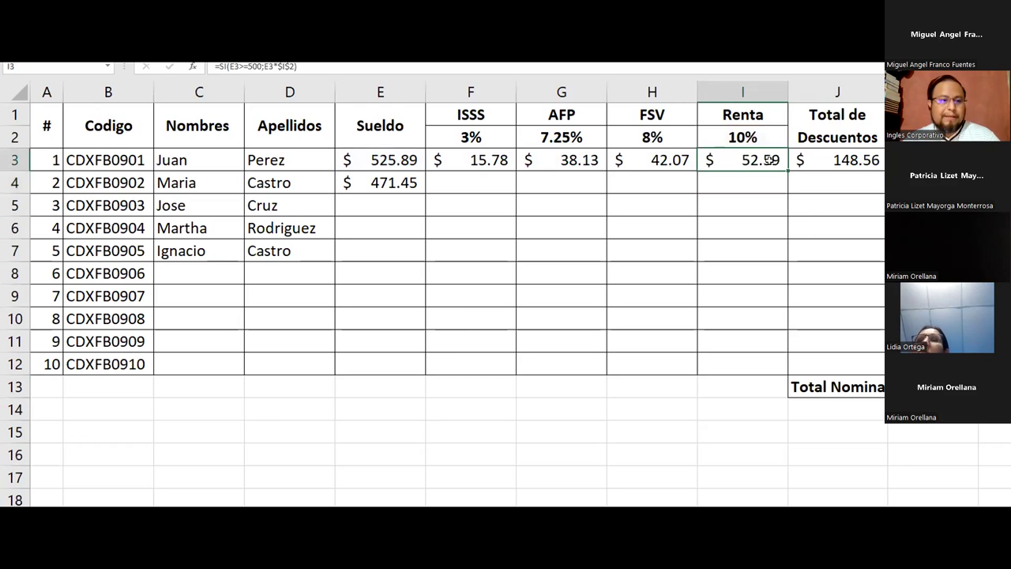
# - Copy the shortened Renta formula from I3 down to I4 and compare both results with their salaries
pyautogui.click(366, 162)
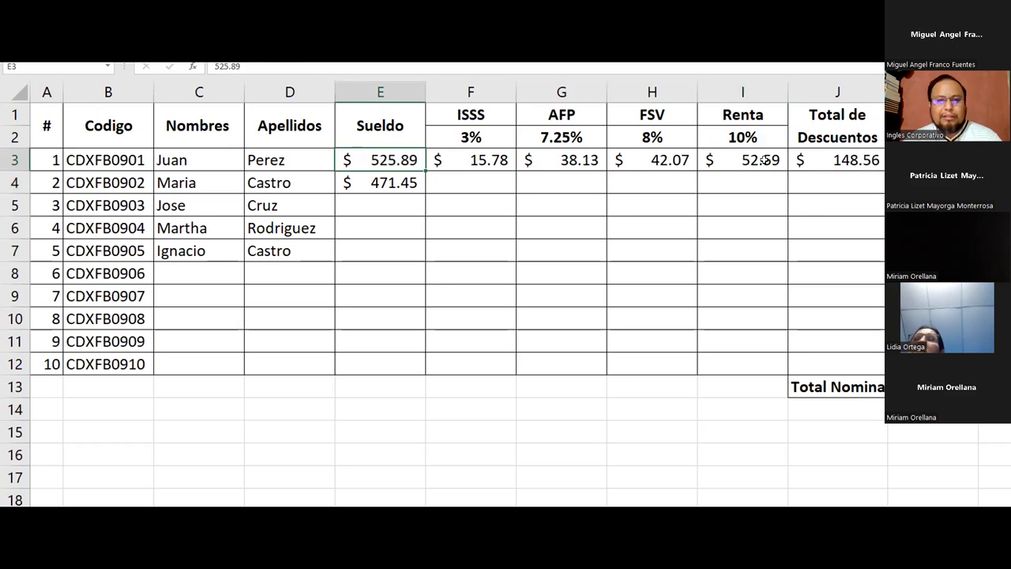
pyautogui.click(783, 167)
pyautogui.moveTo(787, 171); pyautogui.dragTo(782, 198)
pyautogui.click(730, 182)
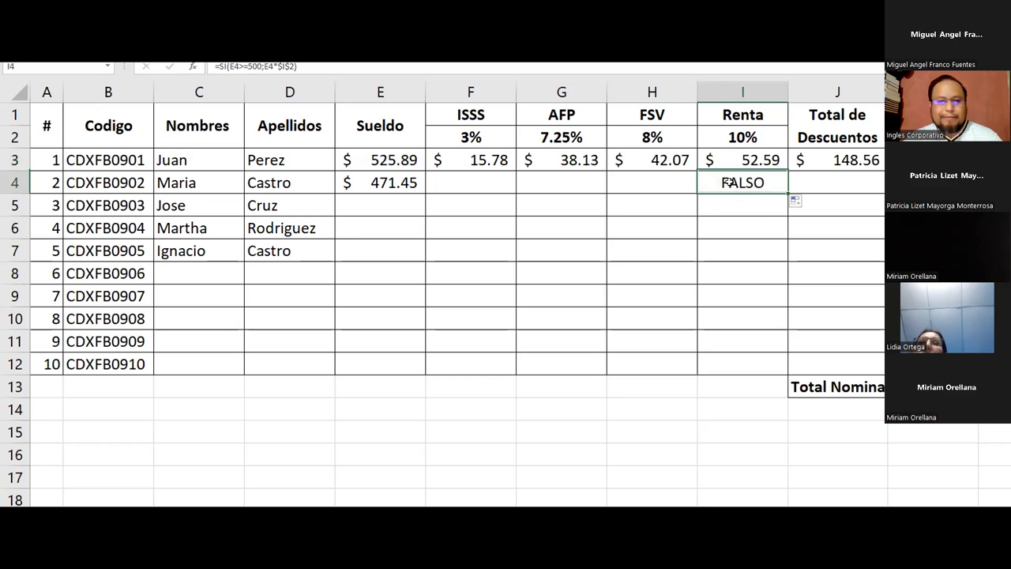
pyautogui.click(398, 183)
pyautogui.click(744, 162)
pyautogui.click(748, 182)
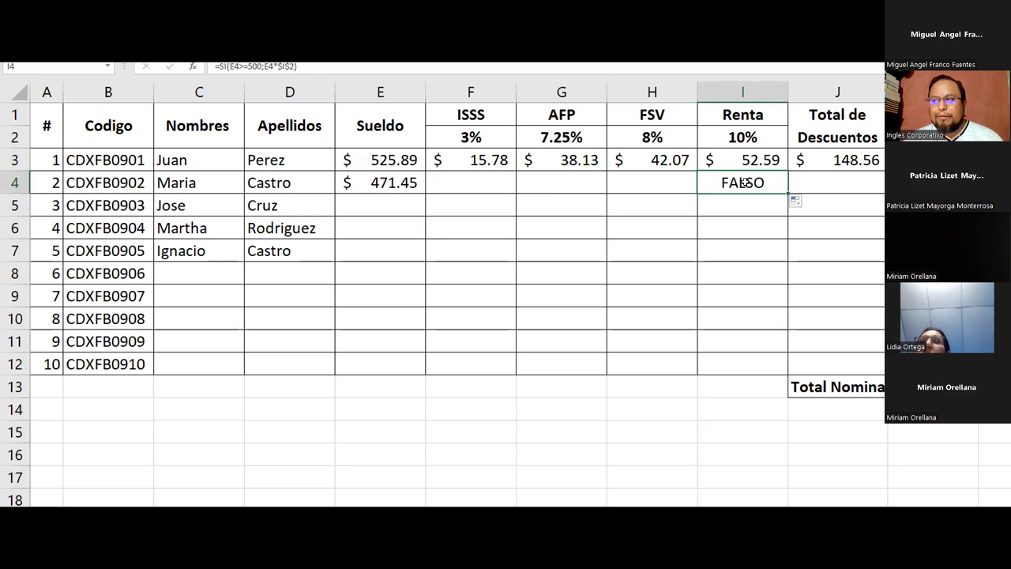
# - Clear the copied formula in I4 and restore 0 as the value if false in I3's SI formula
pyautogui.press('Delete')
pyautogui.doubleClick(763, 160)
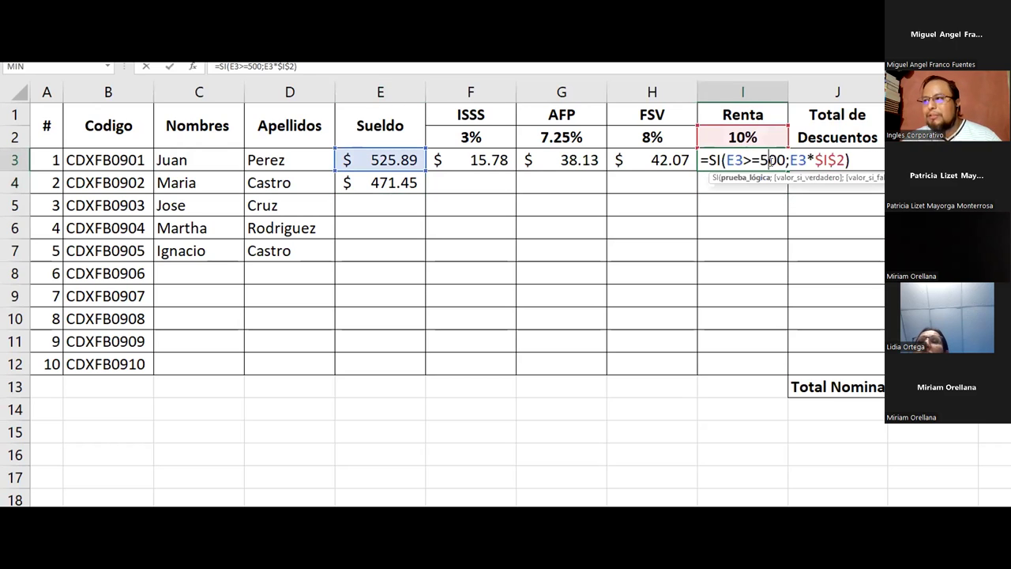
pyautogui.click(842, 159)
pyautogui.write(';0')
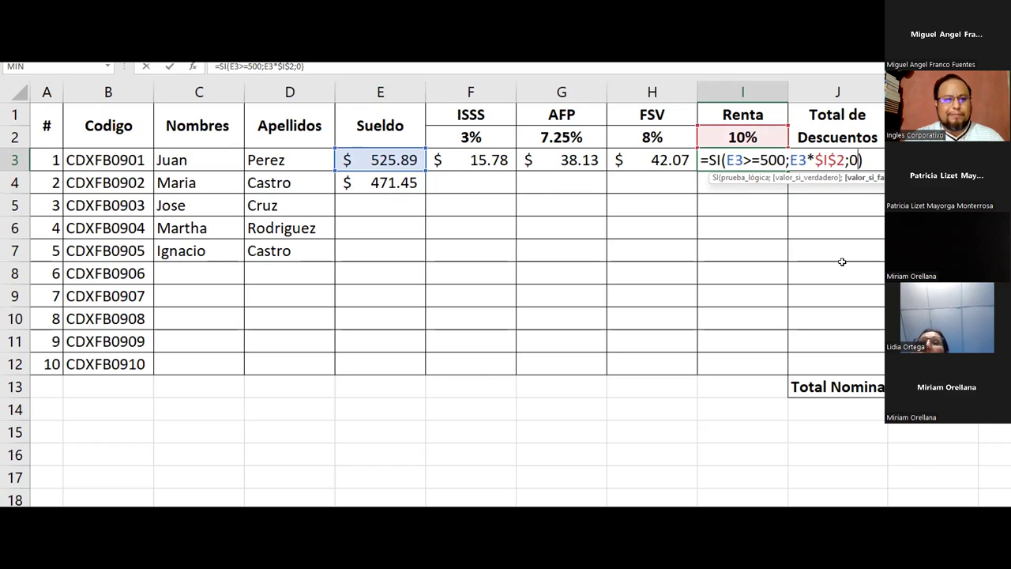
pyautogui.press('Return')
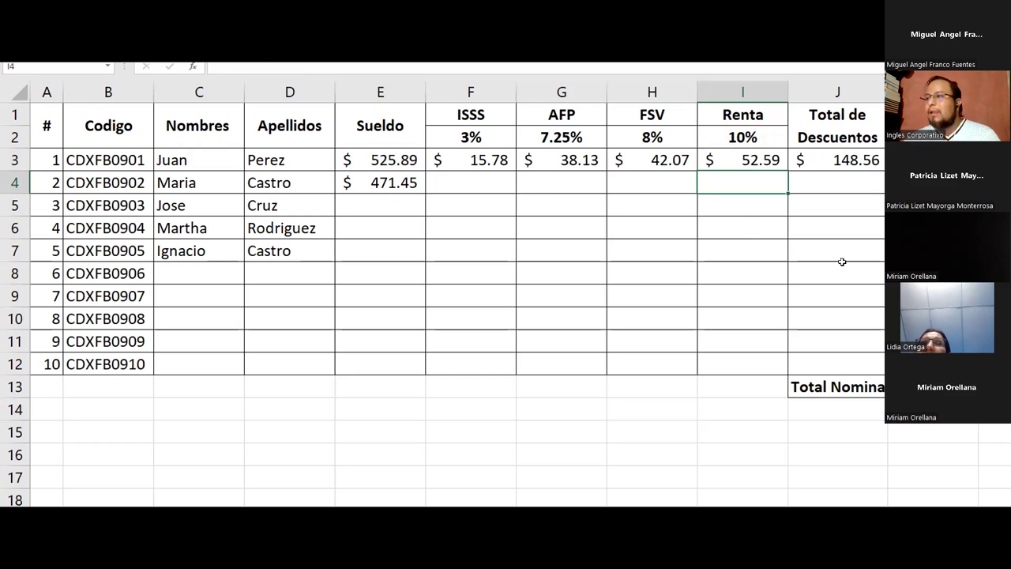
# - Calculate the first employee's net salary in K3 with the formula =E3-J3
pyautogui.click(880, 156)
pyautogui.press('Right')
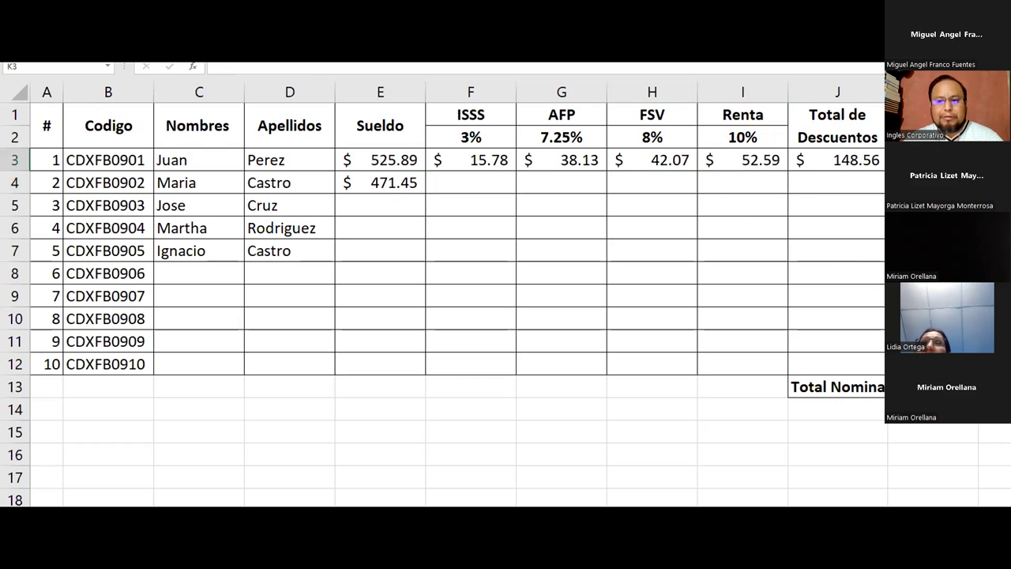
pyautogui.write('=')
pyautogui.press('Left')
pyautogui.press('Left')
pyautogui.press('Left')
pyautogui.press('Left')
pyautogui.press('Left')
pyautogui.press('Left')
pyautogui.write('-')
pyautogui.press('Left')
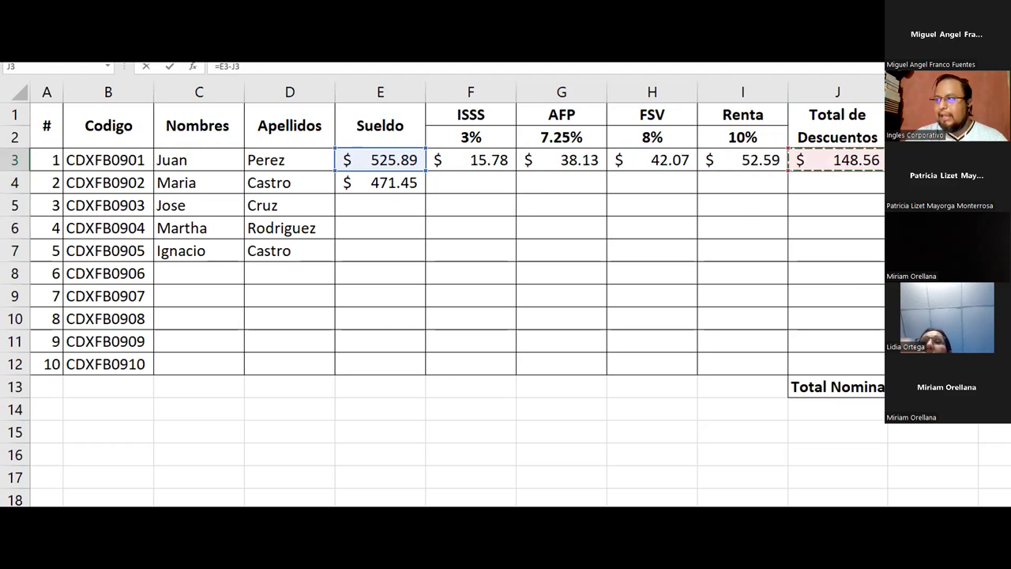
pyautogui.press('Return')
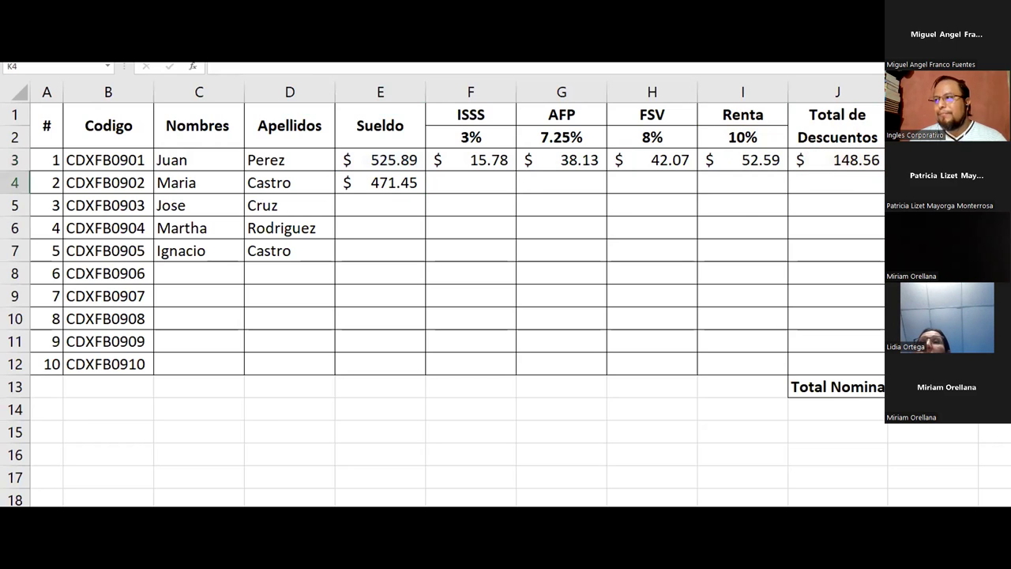
pyautogui.click(373, 162)
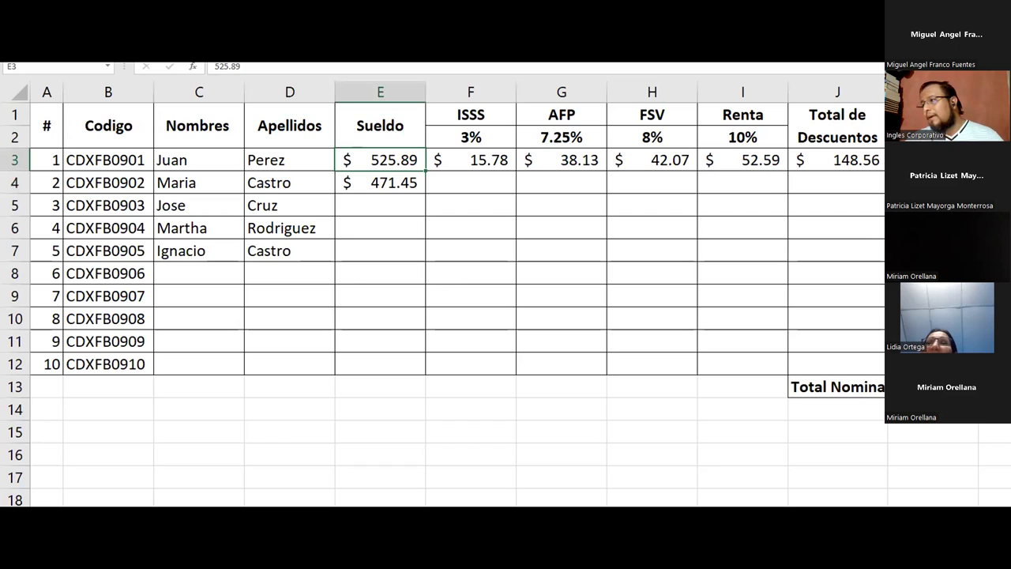
pyautogui.click(893, 160)
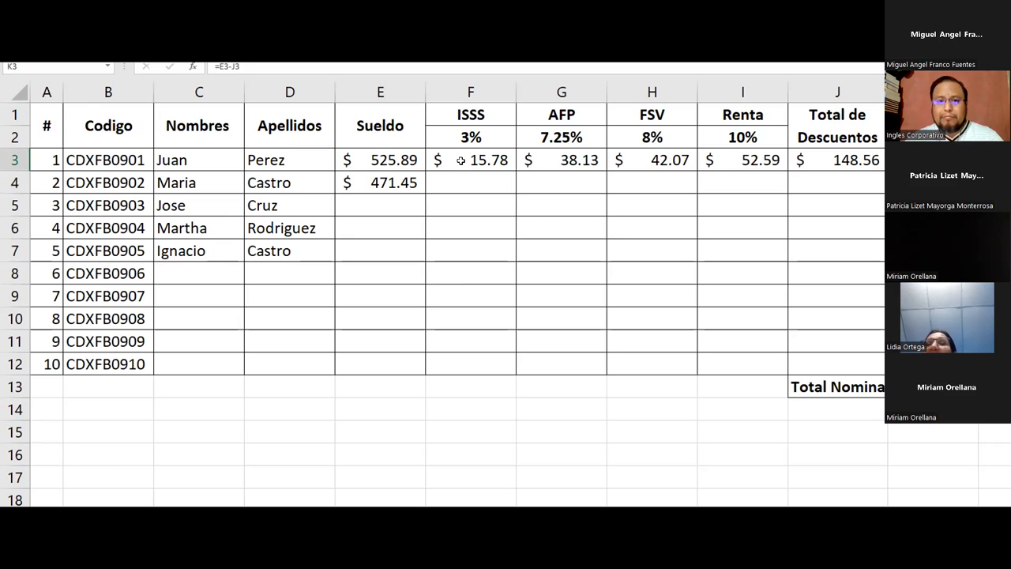
# - Copy the deduction and total formulas from F3:J3 down through row 12
pyautogui.moveTo(461, 160); pyautogui.dragTo(836, 363)
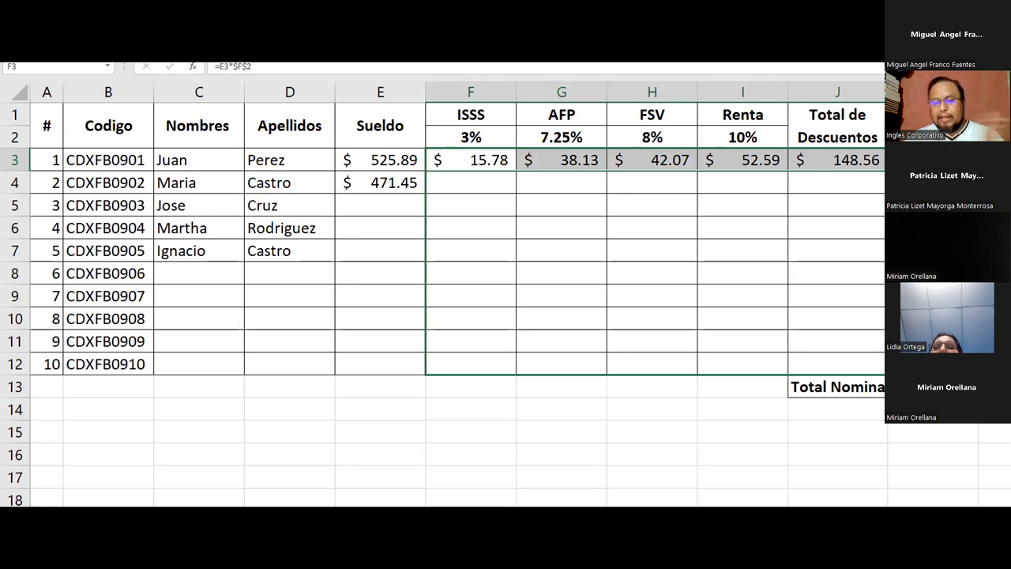
pyautogui.moveTo(836, 363); pyautogui.dragTo(837, 363)
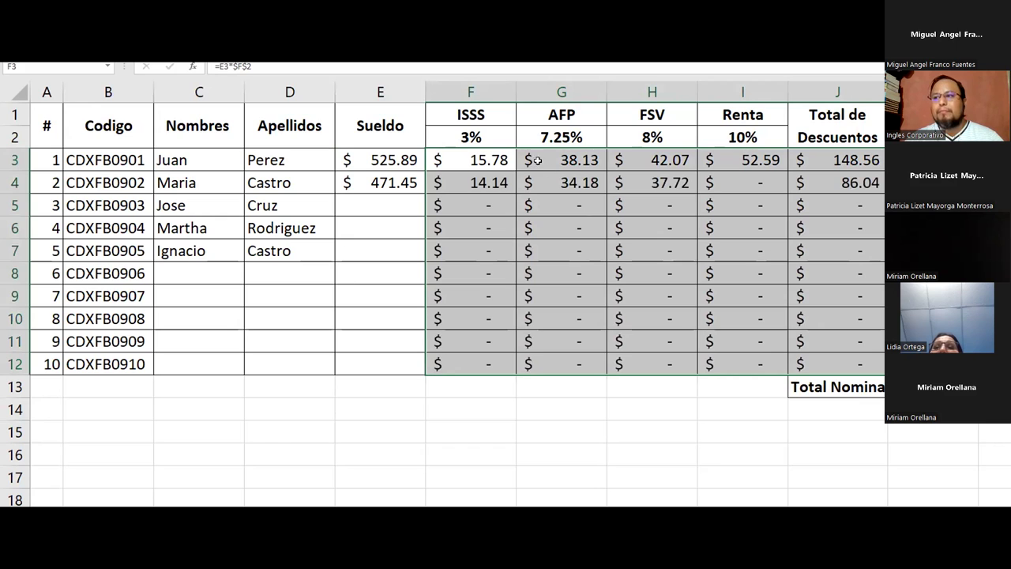
# - Examine the copied deductions in row 4, compare I4's Renta formula with the salary in E4, and review the net salary range K3:K12
pyautogui.moveTo(472, 179)
pyautogui.mouseDown()
pyautogui.moveTo(806, 183)
pyautogui.moveTo(781, 199)
pyautogui.moveTo(755, 184)
pyautogui.mouseUp()
pyautogui.click(756, 184)
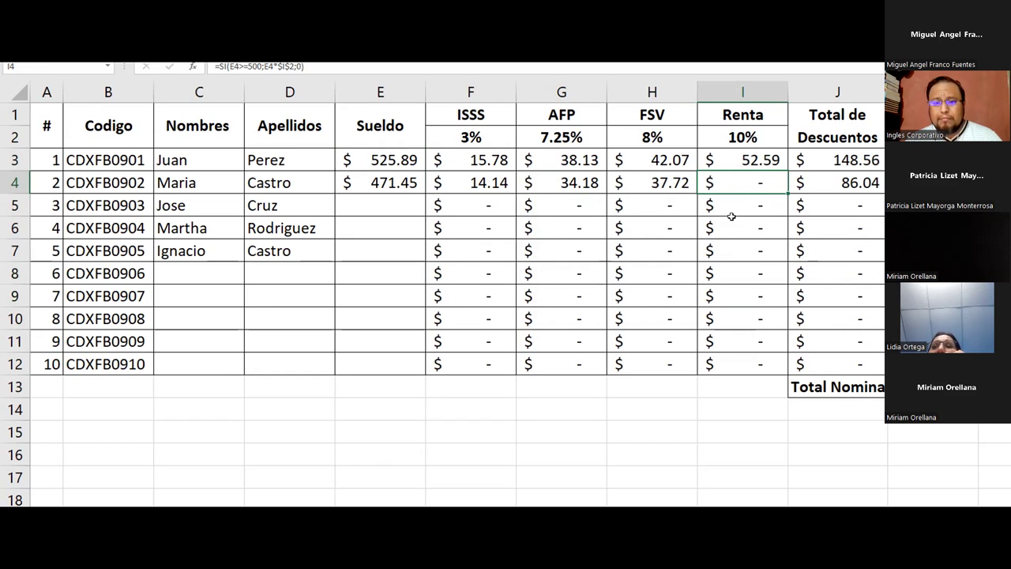
pyautogui.click(388, 183)
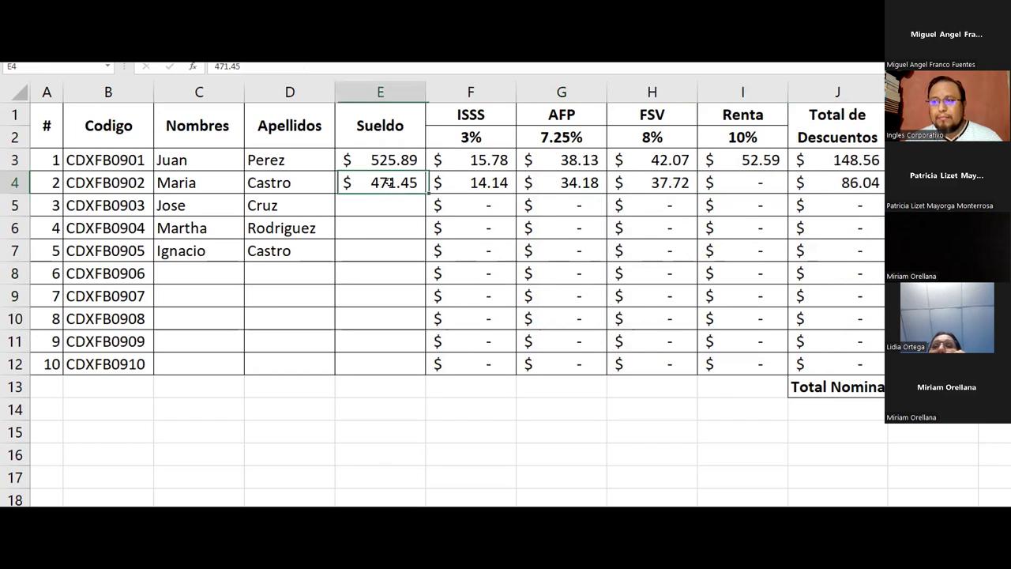
pyautogui.click(763, 177)
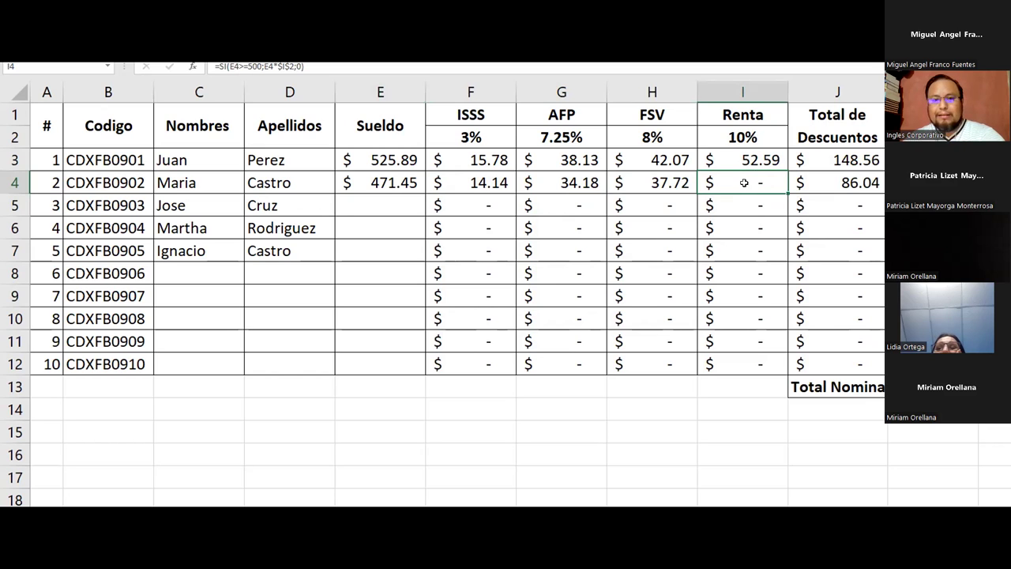
pyautogui.doubleClick(744, 182)
pyautogui.doubleClick(734, 183)
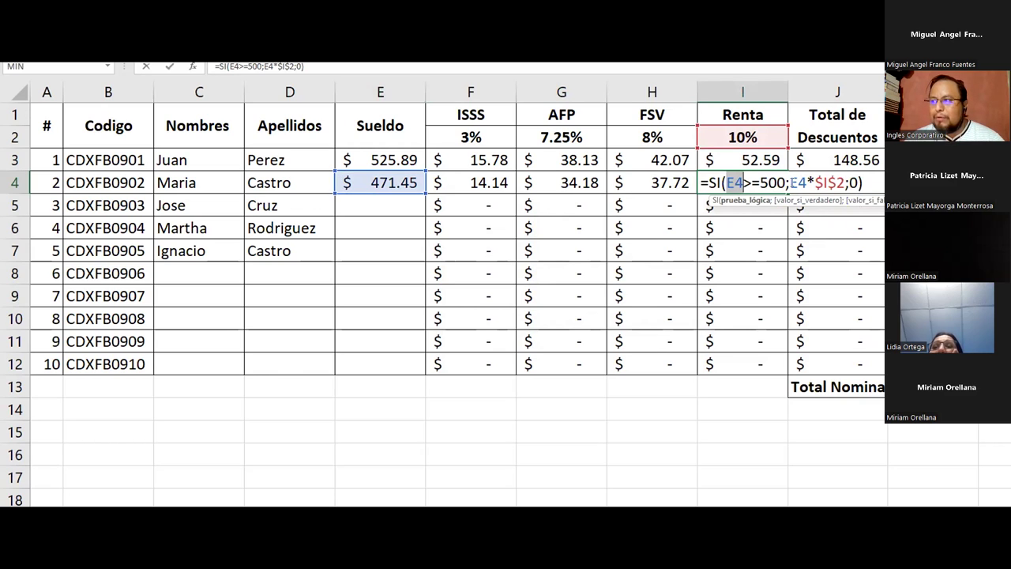
pyautogui.click(858, 183)
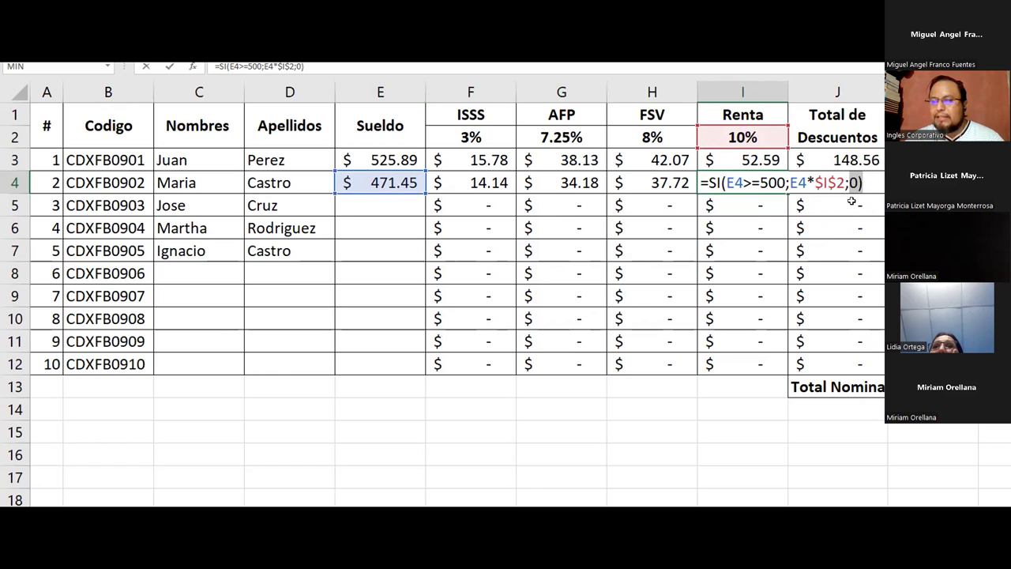
pyautogui.press('Return')
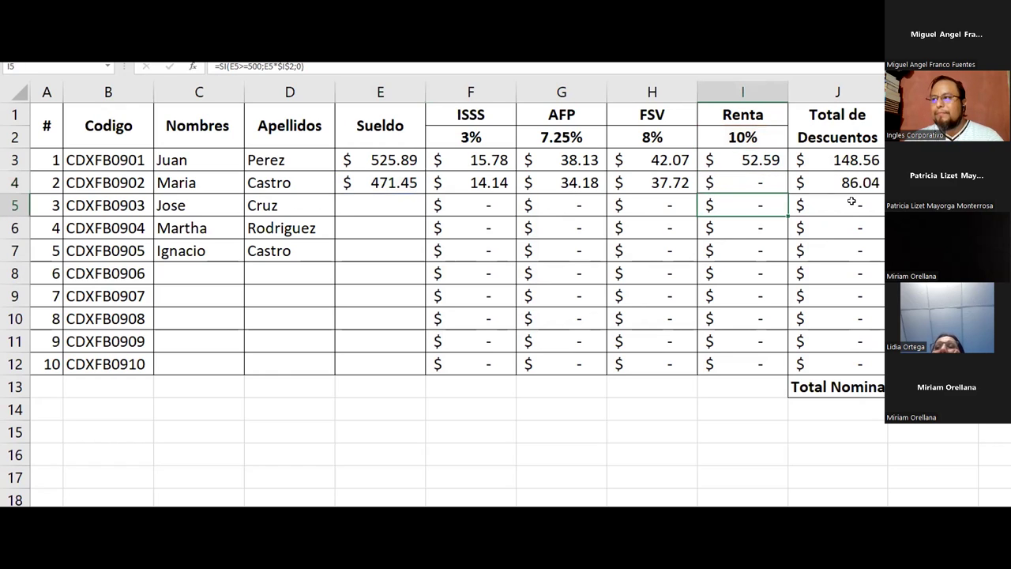
pyautogui.moveTo(924, 159); pyautogui.dragTo(924, 363)
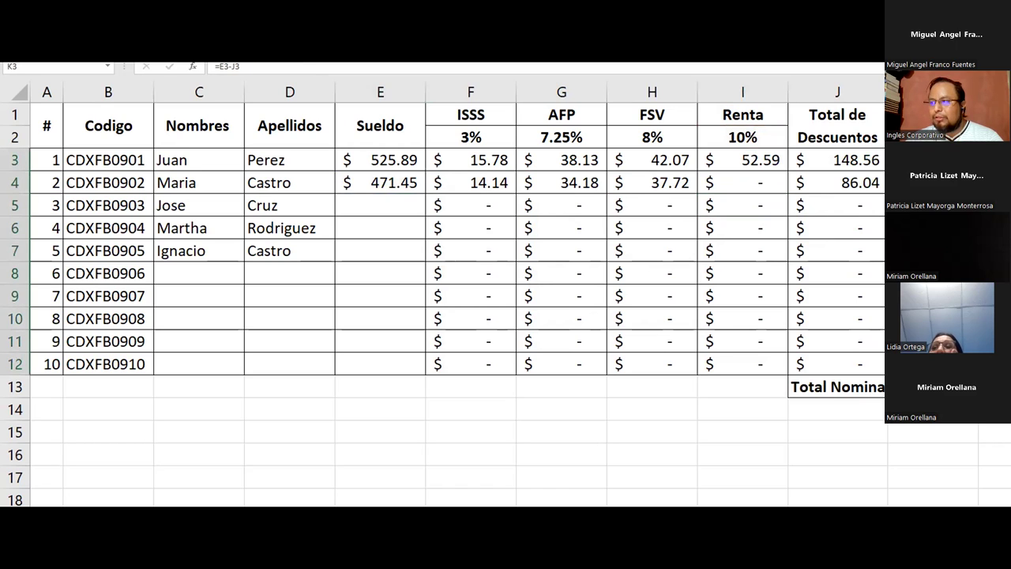
# - Enter the remaining salaries in E5:E12 as 500, 600, 750, 496, 450, 670, 399 and 900
pyautogui.click(388, 207)
pyautogui.write('500')
pyautogui.press('Return')
pyautogui.write('600')
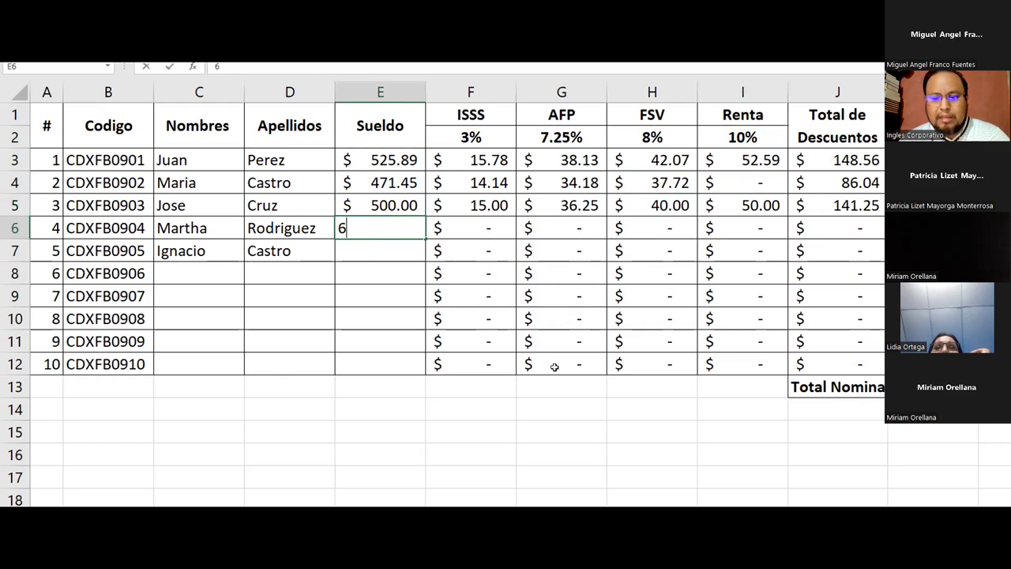
pyautogui.press('Return')
pyautogui.write('750')
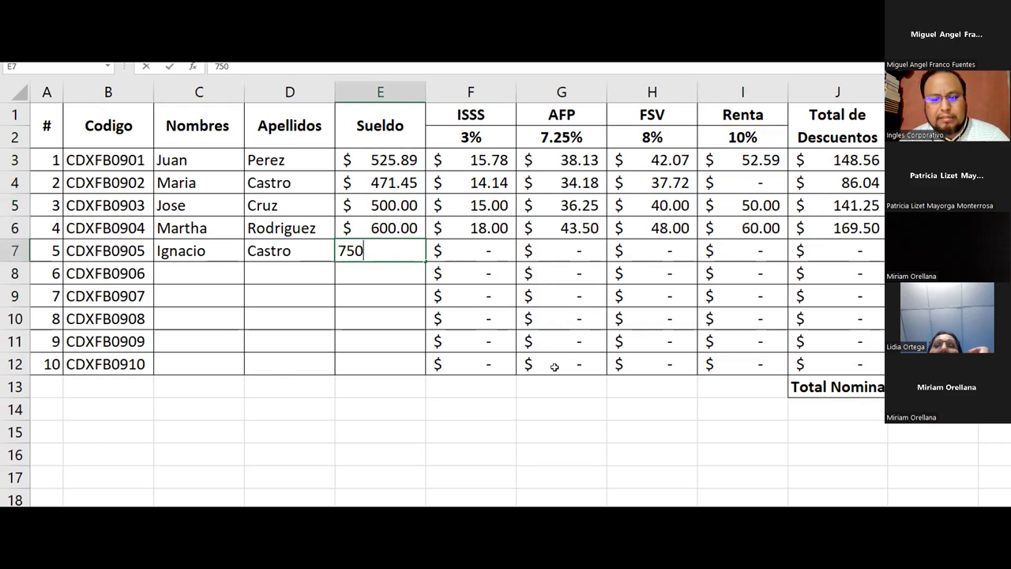
pyautogui.press('Return')
pyautogui.write('496')
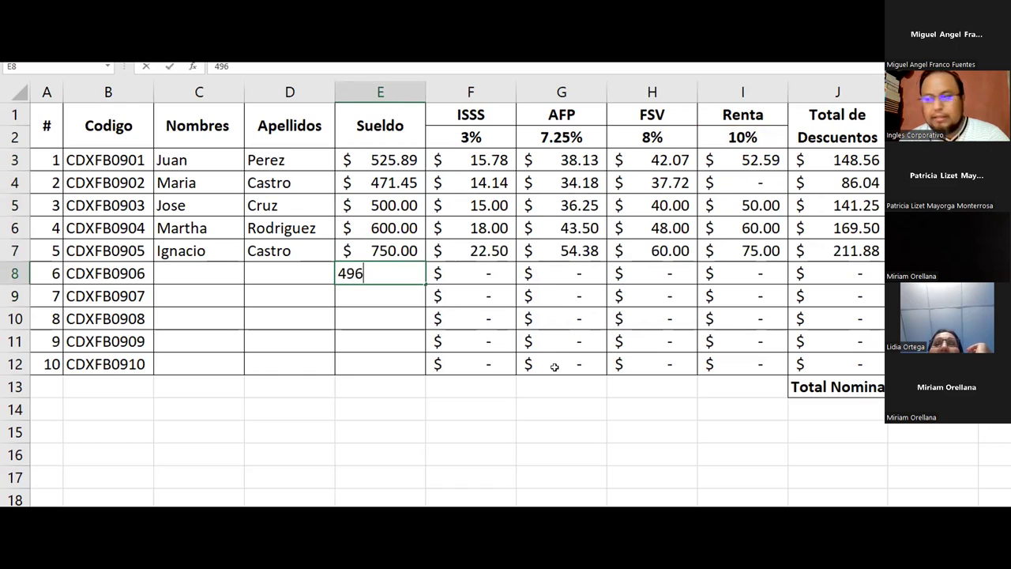
pyautogui.press('Return')
pyautogui.write('450')
pyautogui.press('Return')
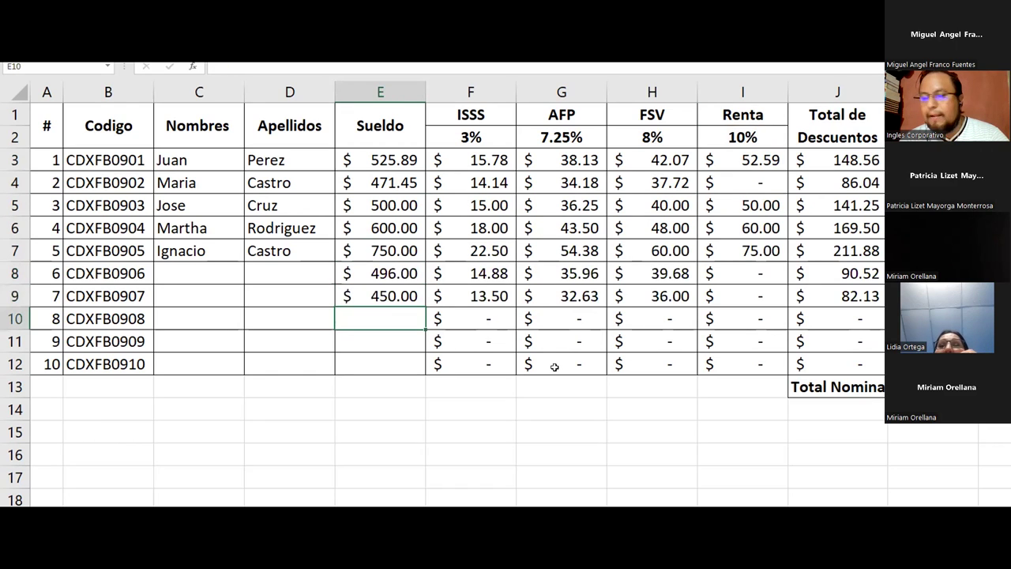
pyautogui.write('670')
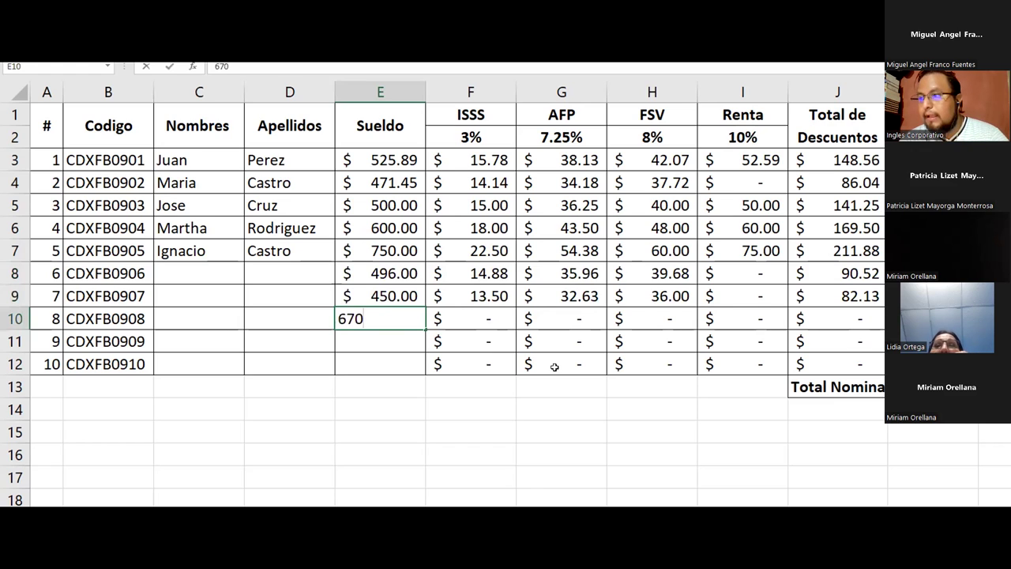
pyautogui.press('Return')
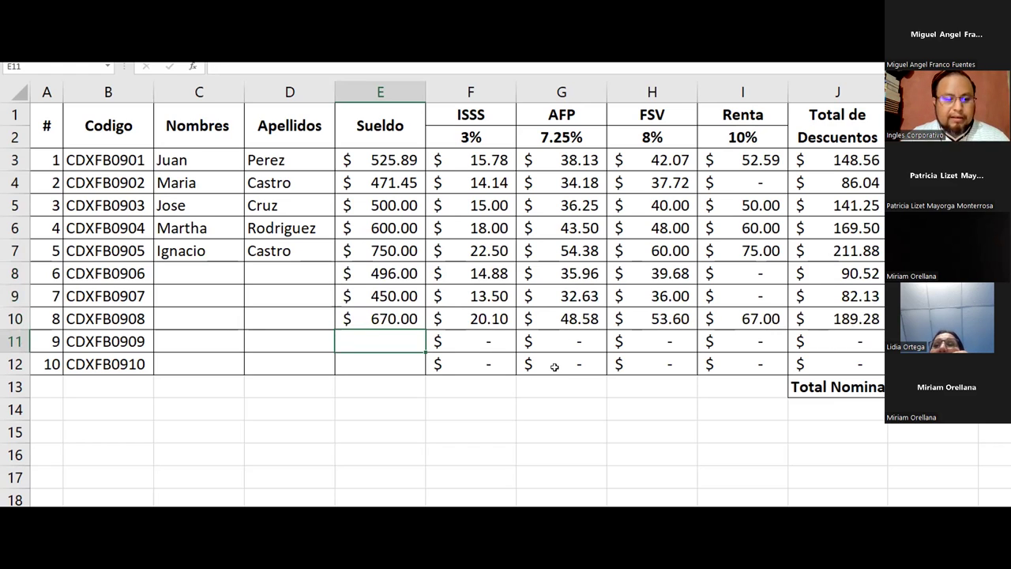
pyautogui.write('399')
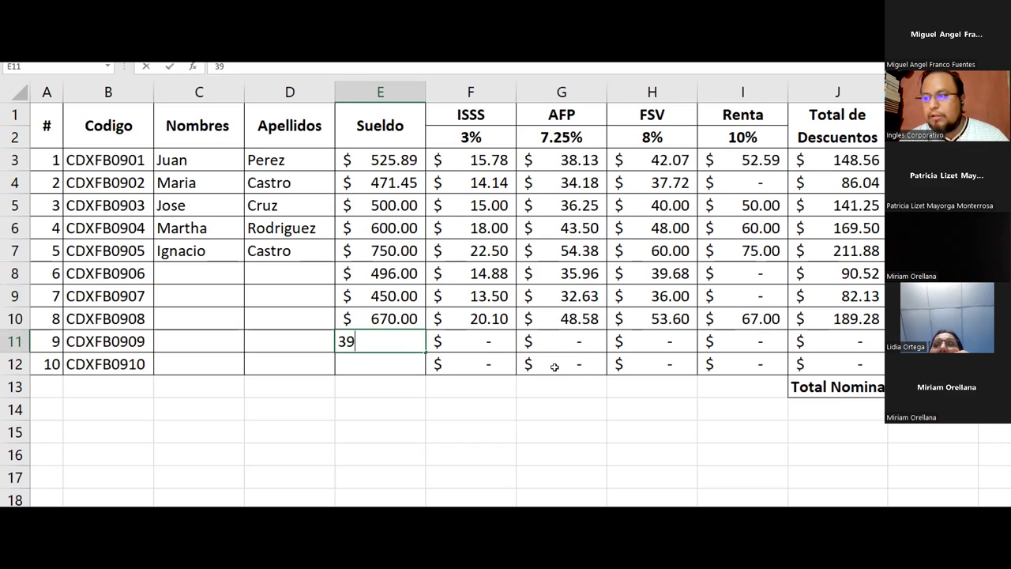
pyautogui.press('Return')
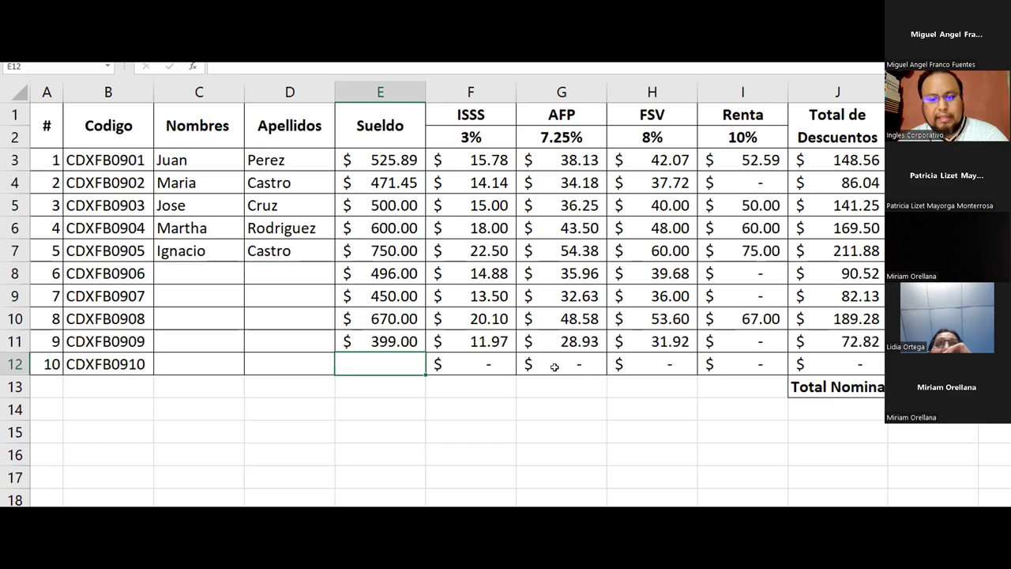
pyautogui.write('900')
pyautogui.press('Return')
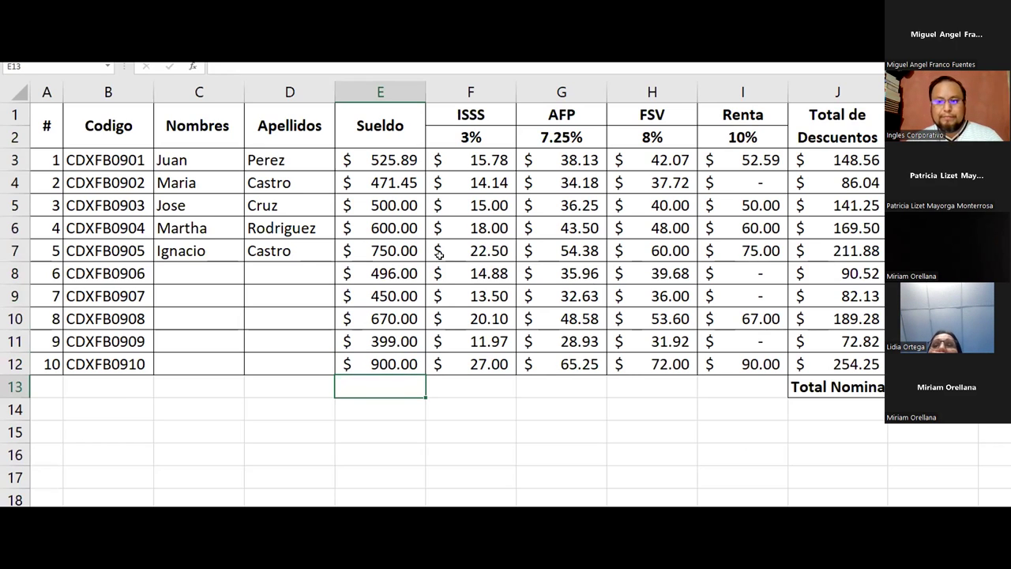
pyautogui.click(528, 197)
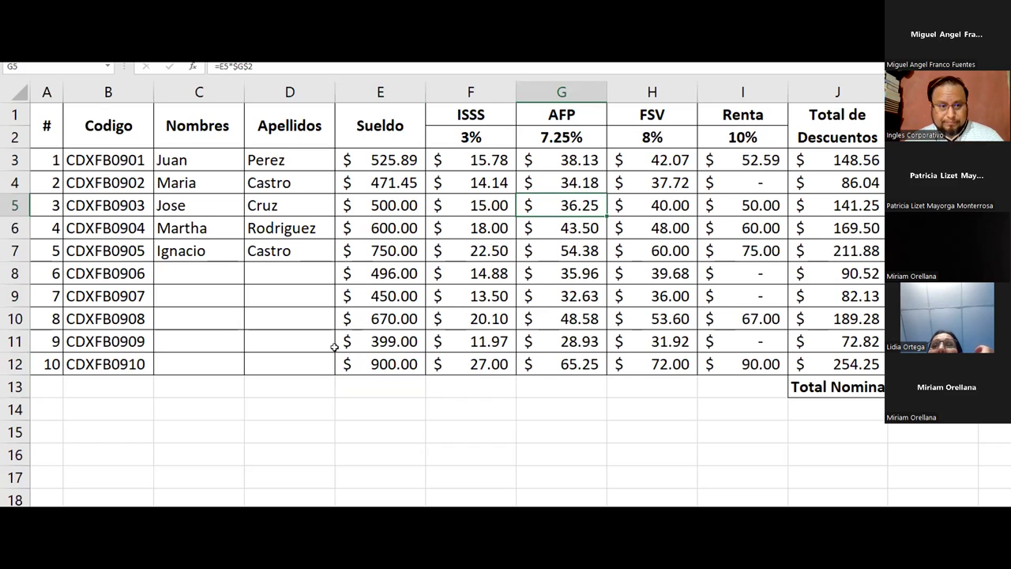